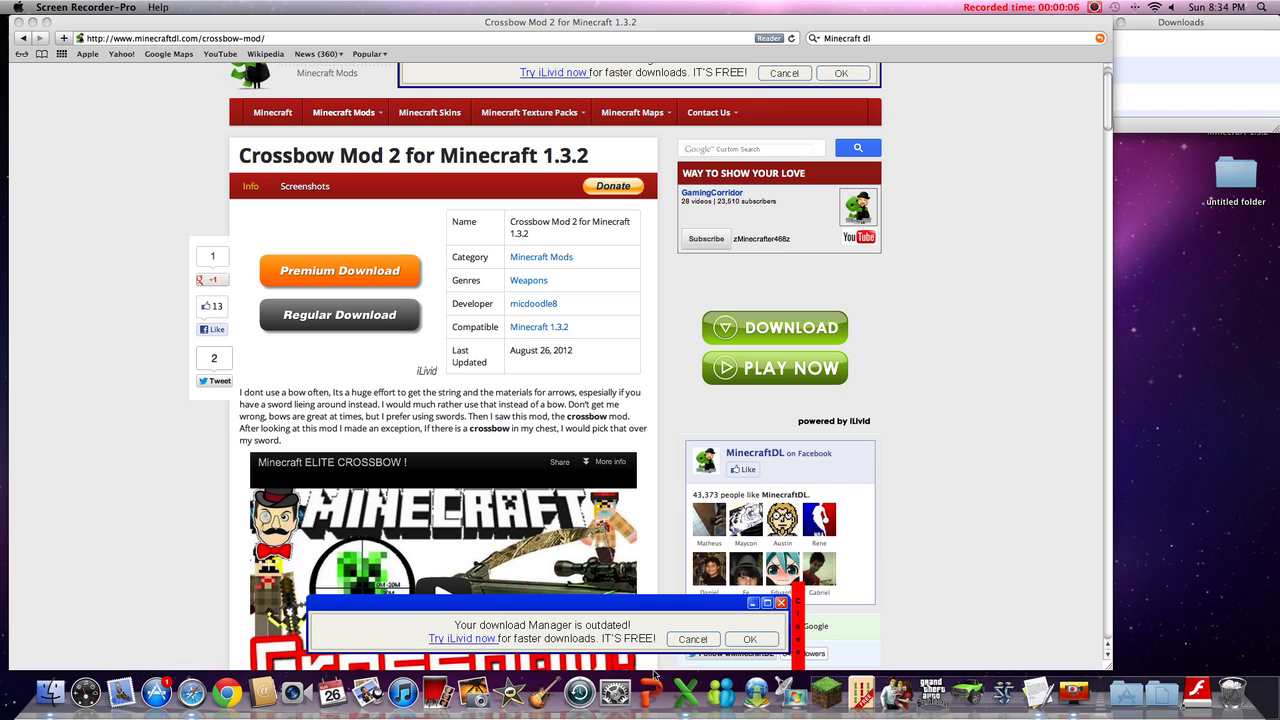
Scroll Safari's Crossbow Mod 2 page to its install steps and bring up the Minecraft Forge link's menu
left_click(3, 255)
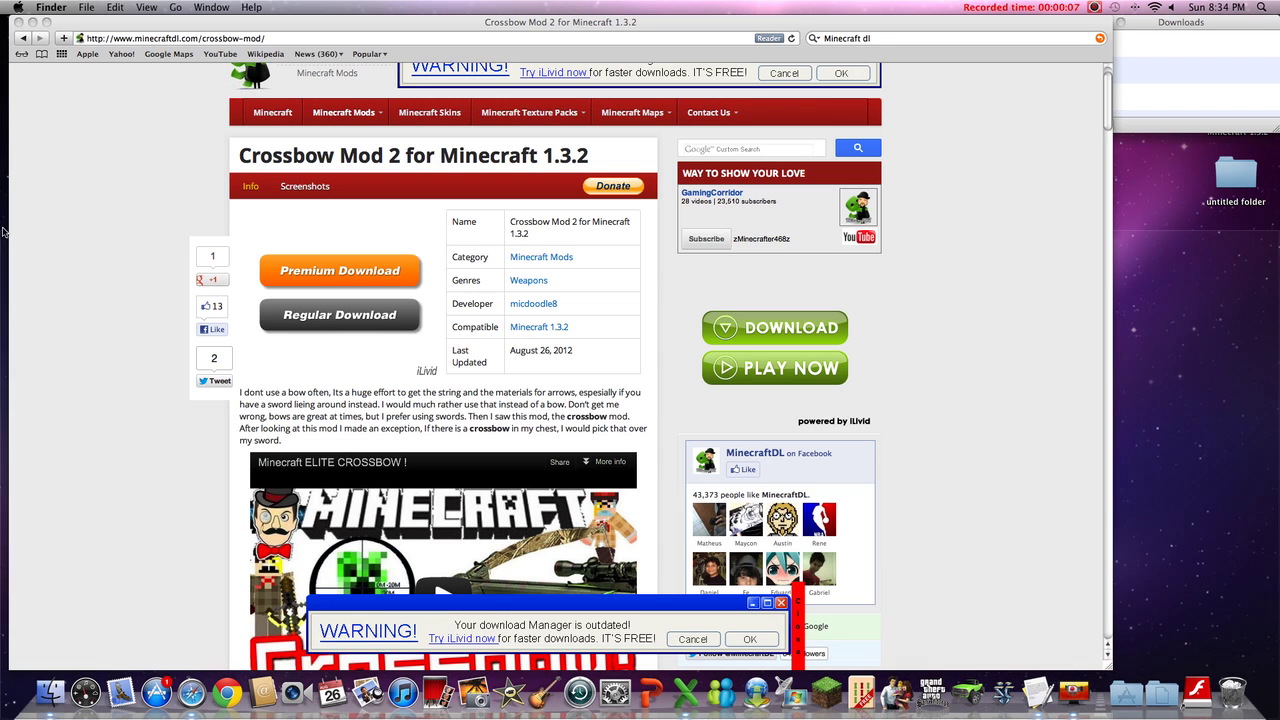
left_click(276, 158)
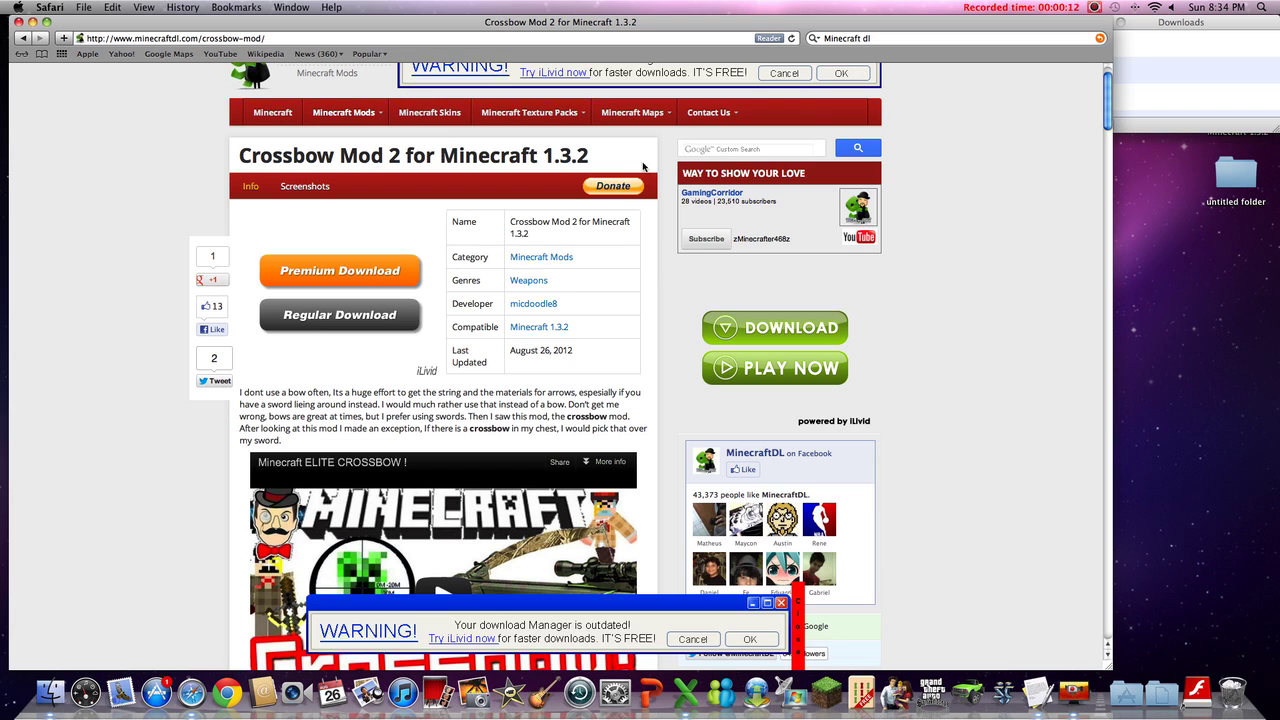
scroll(578, 410, "down", 5)
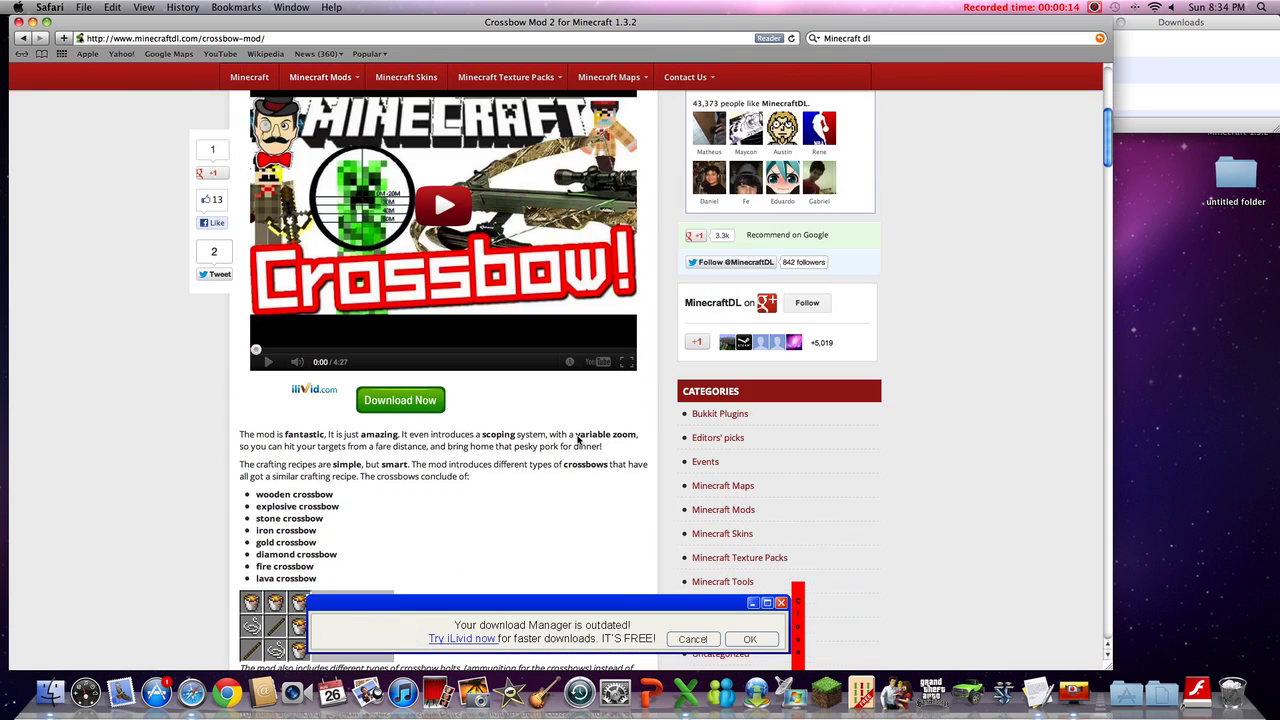
scroll(482, 407, "down", 2)
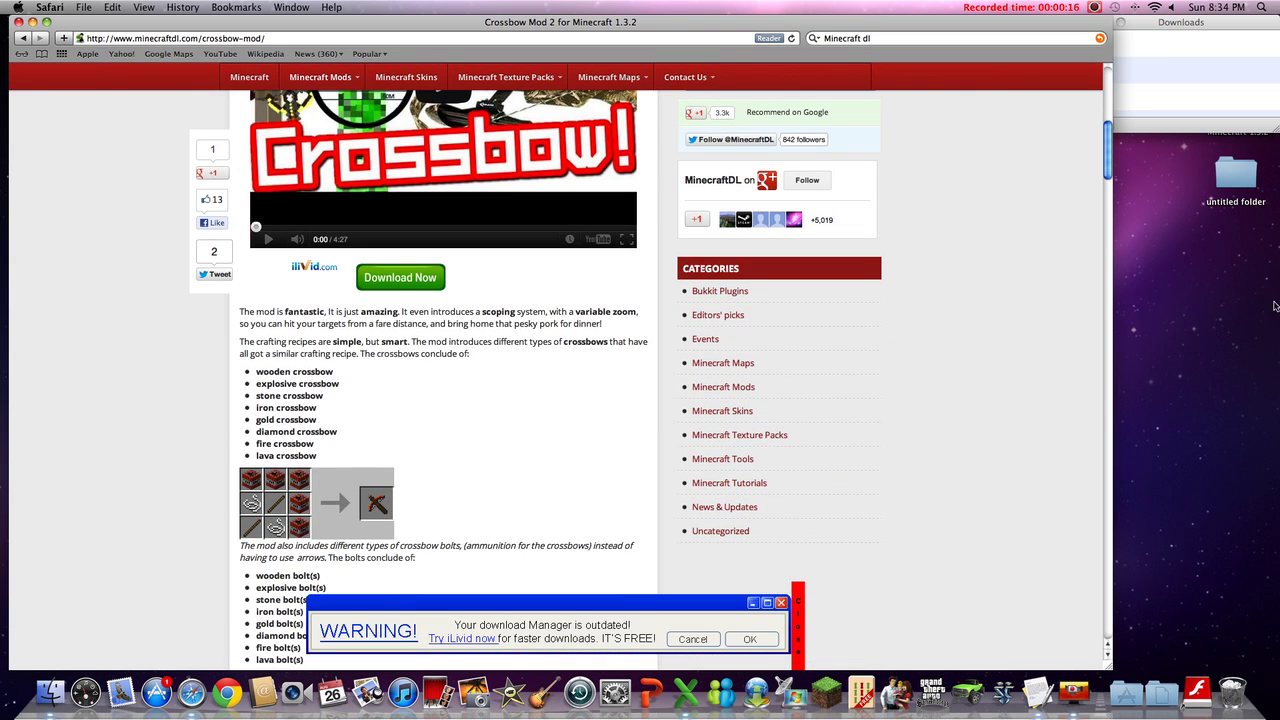
scroll(465, 450, "down", 6)
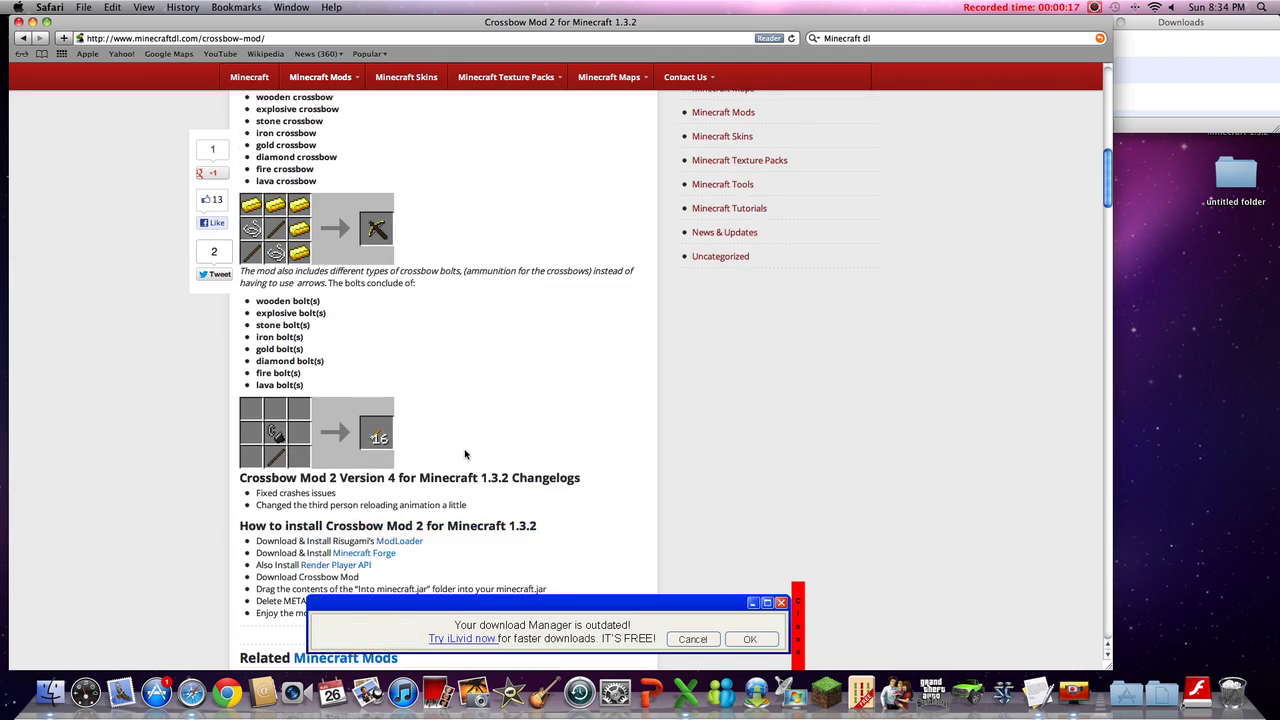
scroll(465, 453, "down", 3)
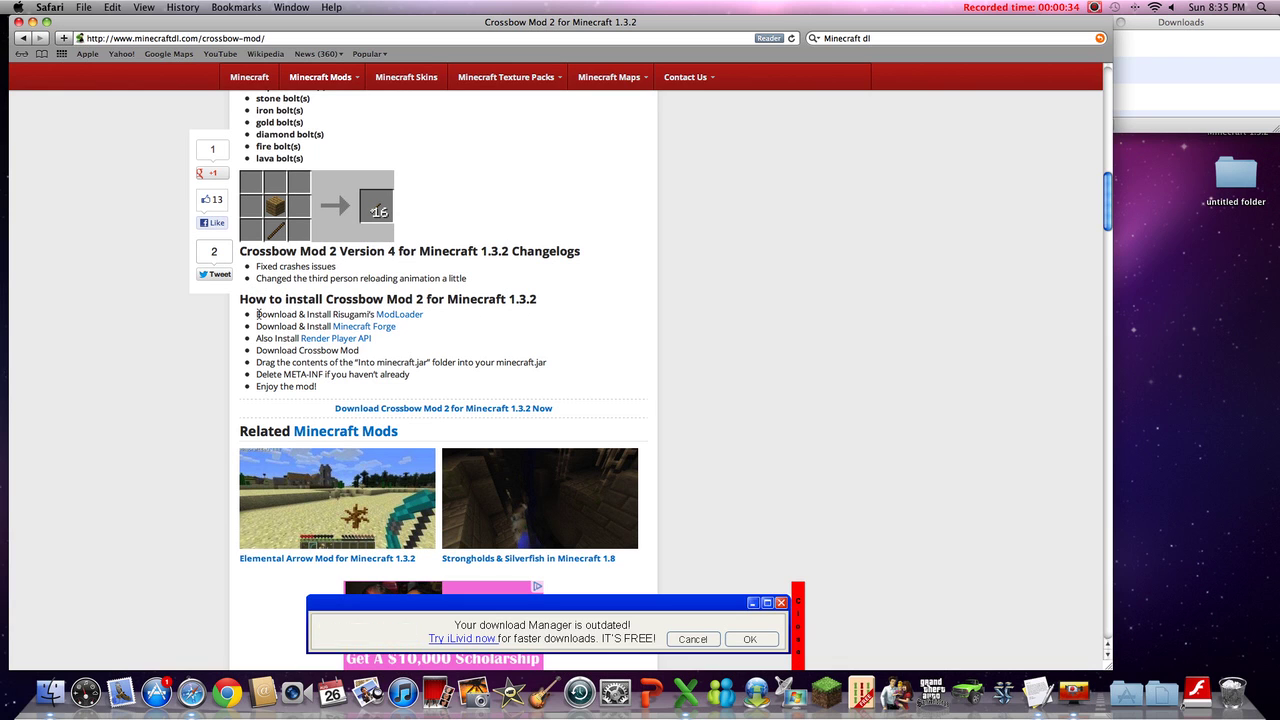
mouse_move(258, 314)
left_mouse_down()
mouse_move(457, 314)
mouse_move(385, 326)
mouse_move(245, 316)
left_mouse_up()
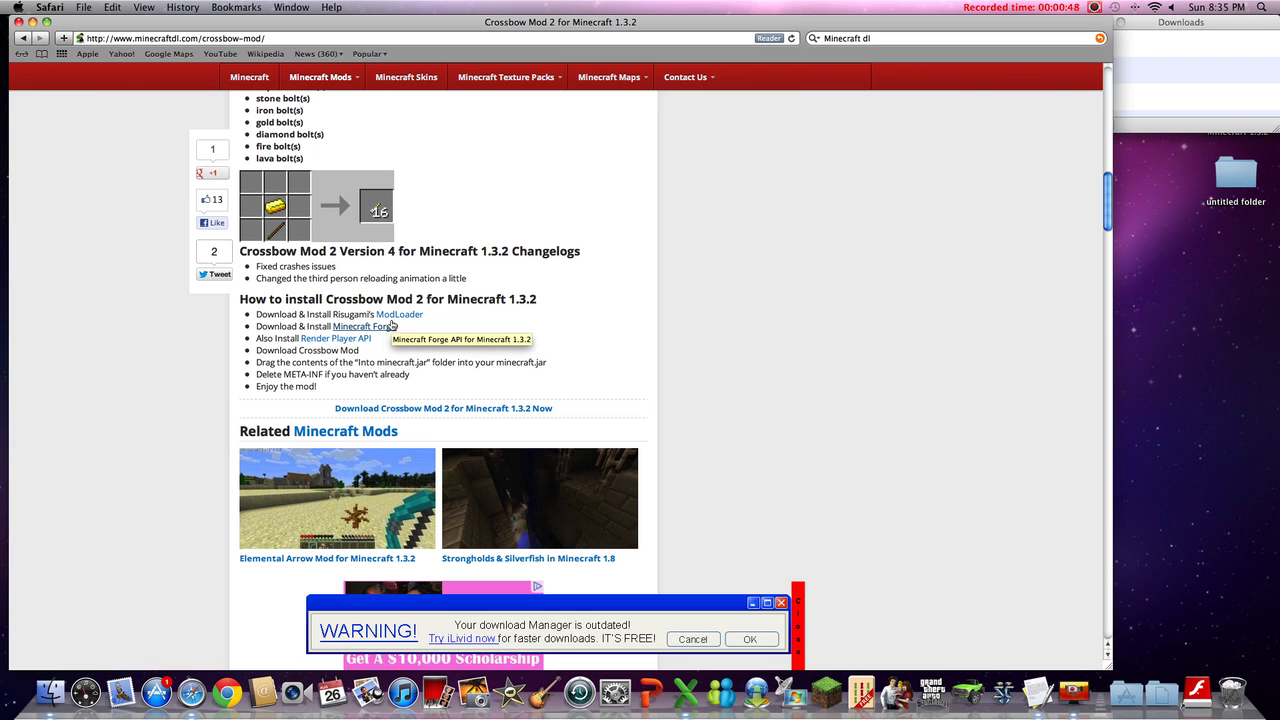
right_click(352, 327)
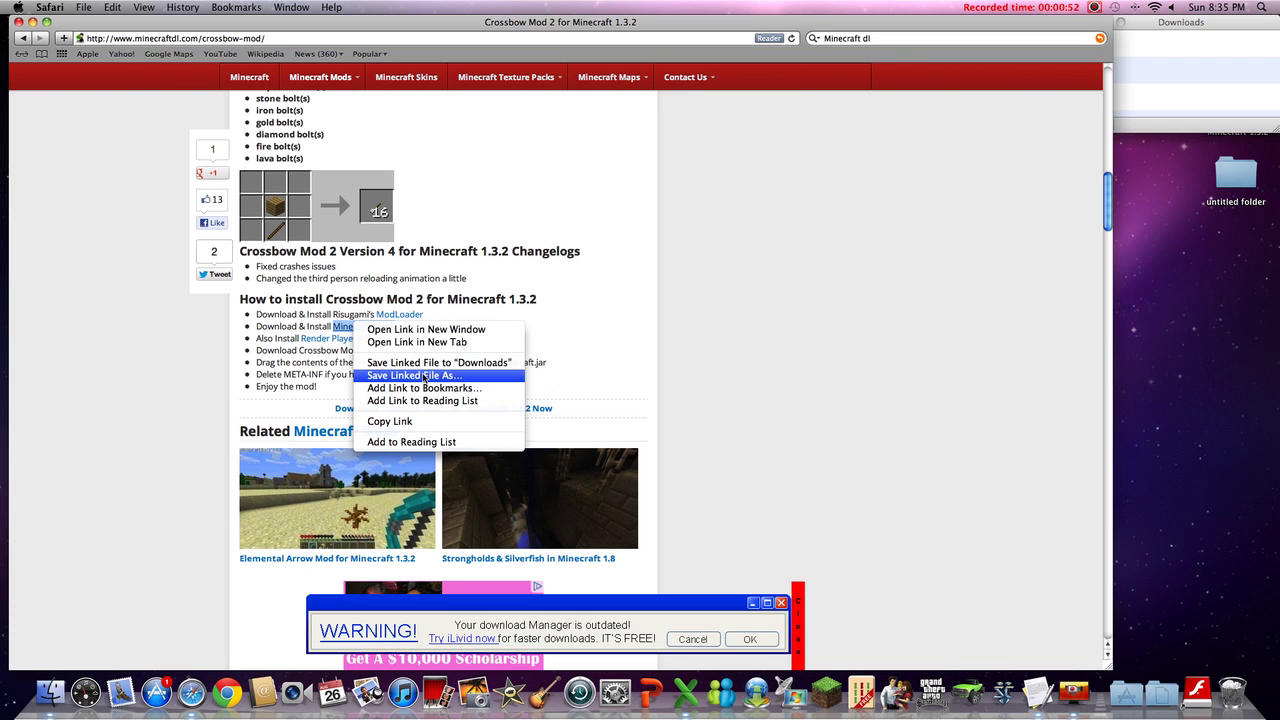
Open the Forge, Render Player API and Crossbow download links in new tabs, then view Forge's page
left_click(420, 342)
right_click(326, 352)
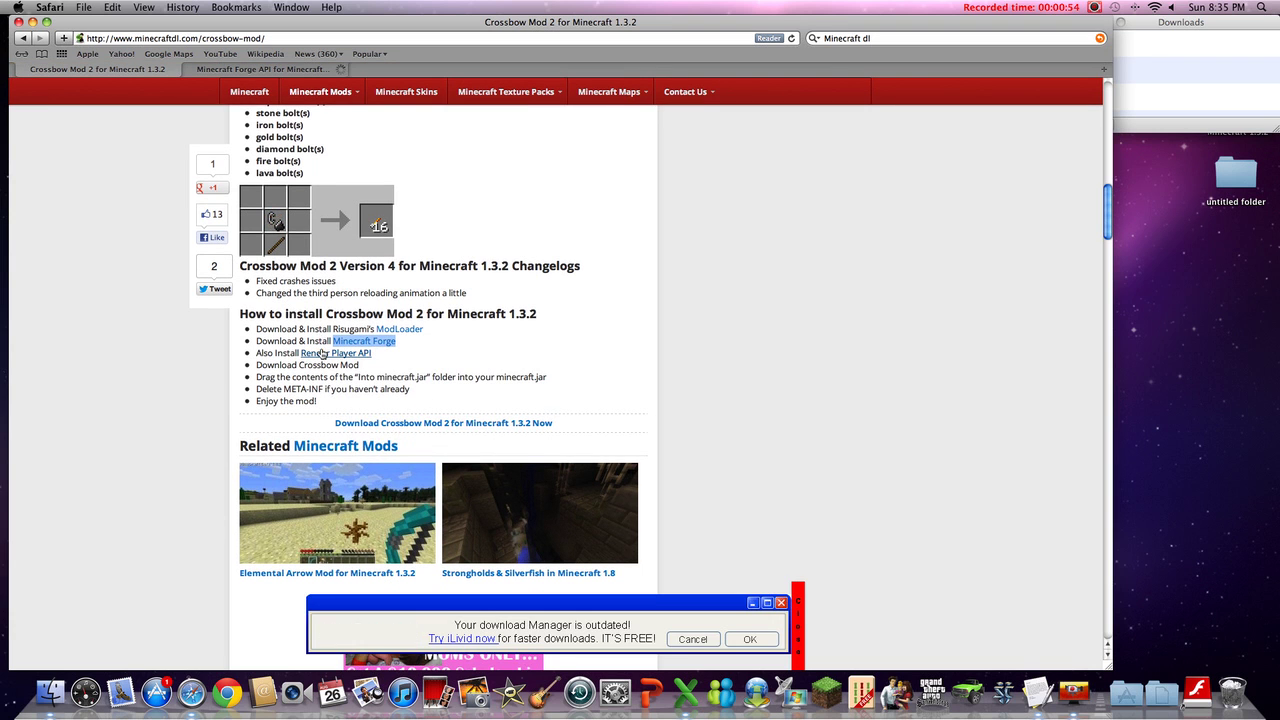
left_click(368, 368)
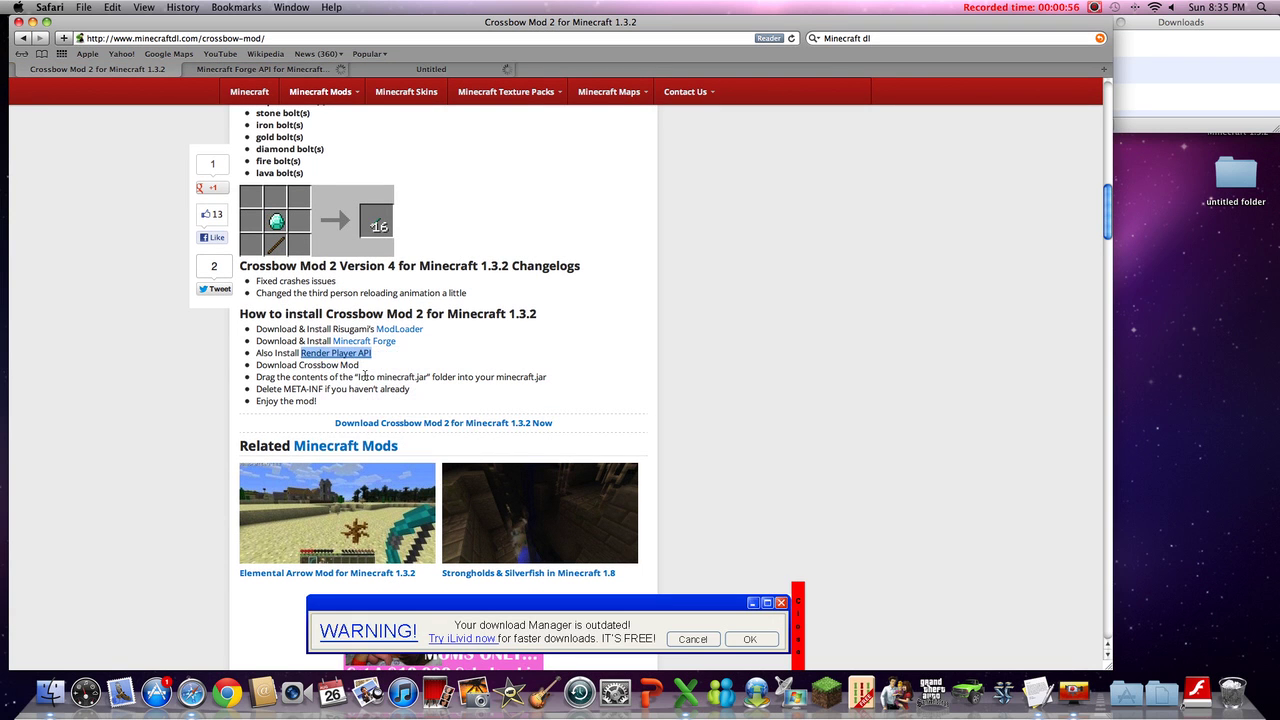
right_click(426, 422)
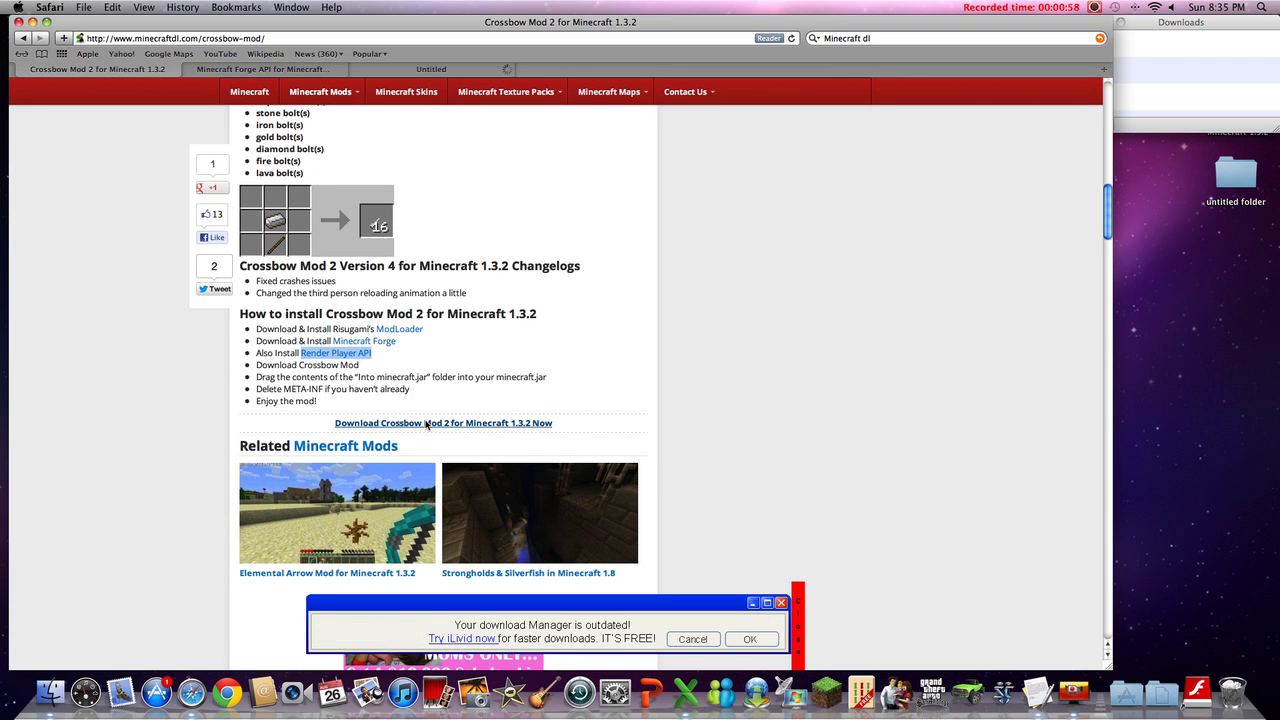
left_click(468, 438)
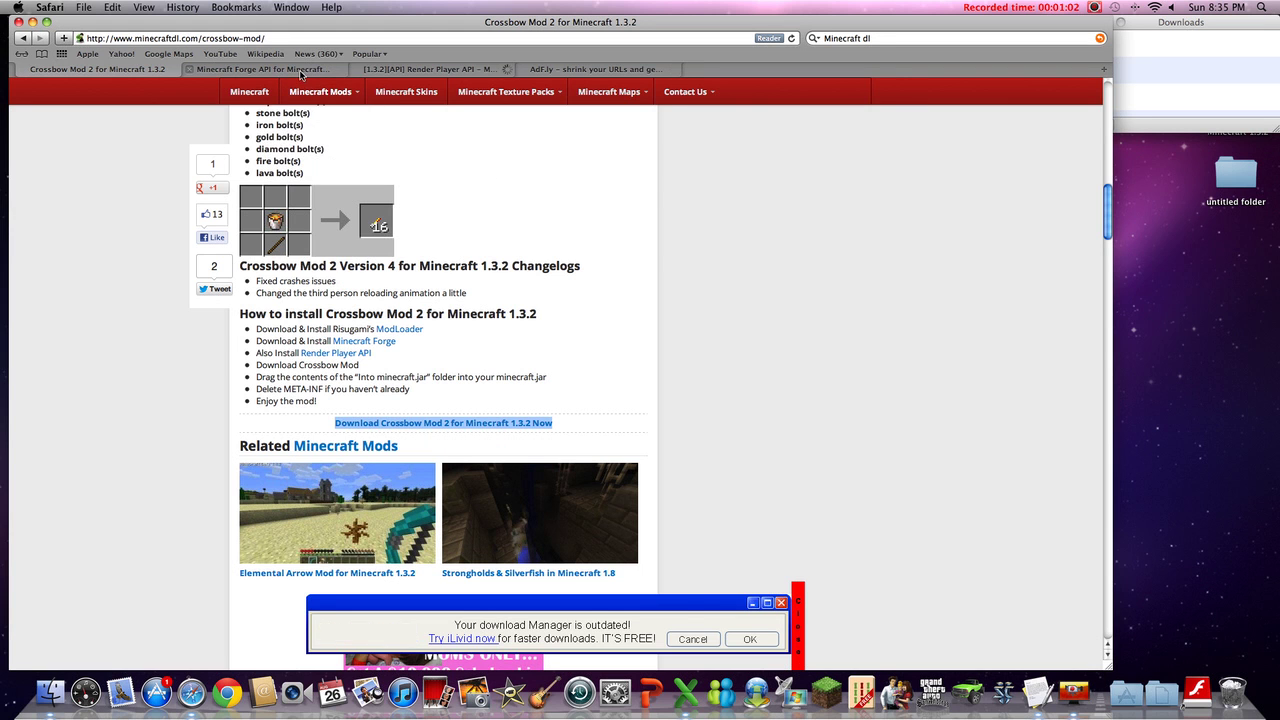
left_click(303, 72)
scroll(680, 339, "down", 10)
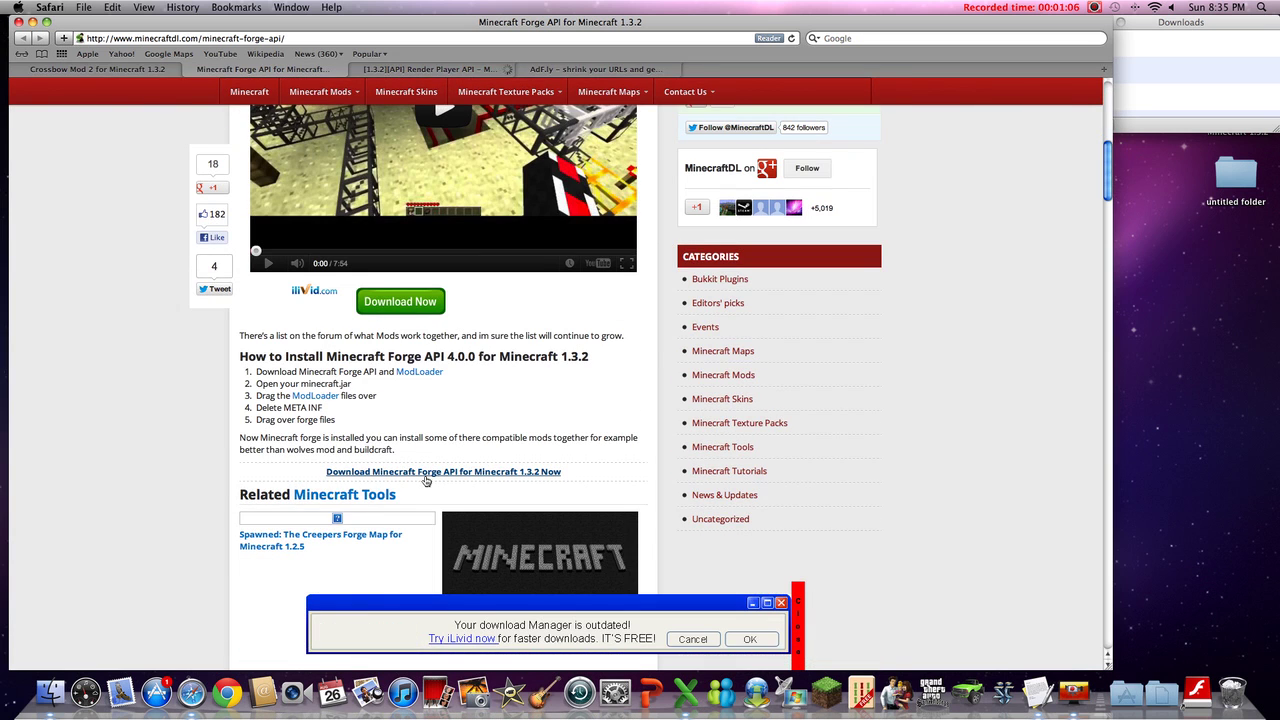
Start the Forge API 1.3.2 download and bring up the Render Player API forum page
left_click(427, 476)
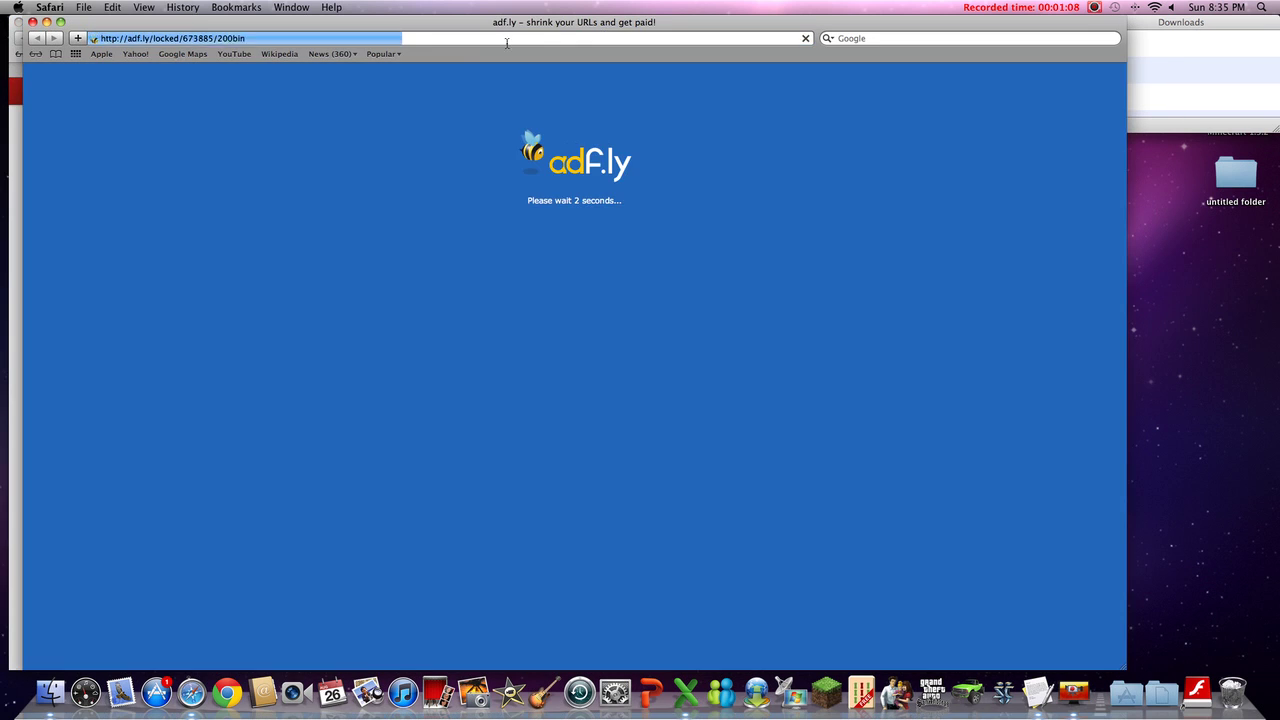
left_click_drag(340, 22, 308, 208)
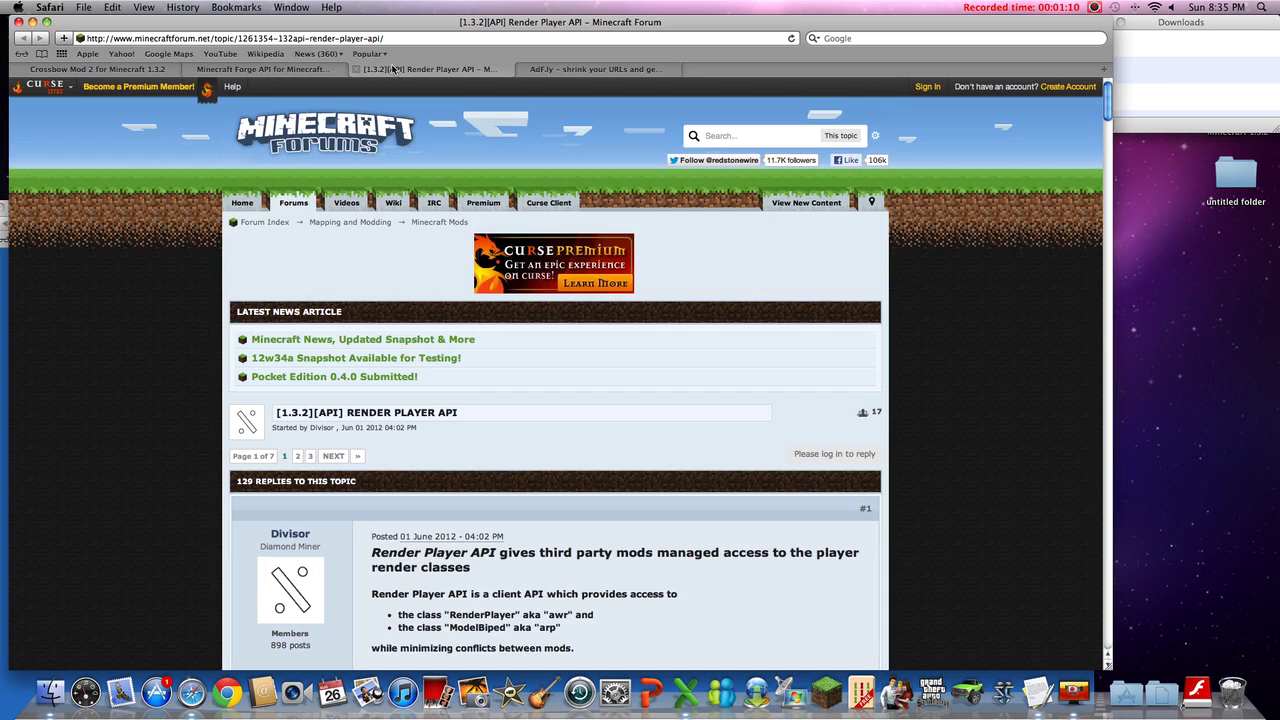
left_click(394, 68)
scroll(510, 364, "down", 3)
scroll(512, 380, "down", 3)
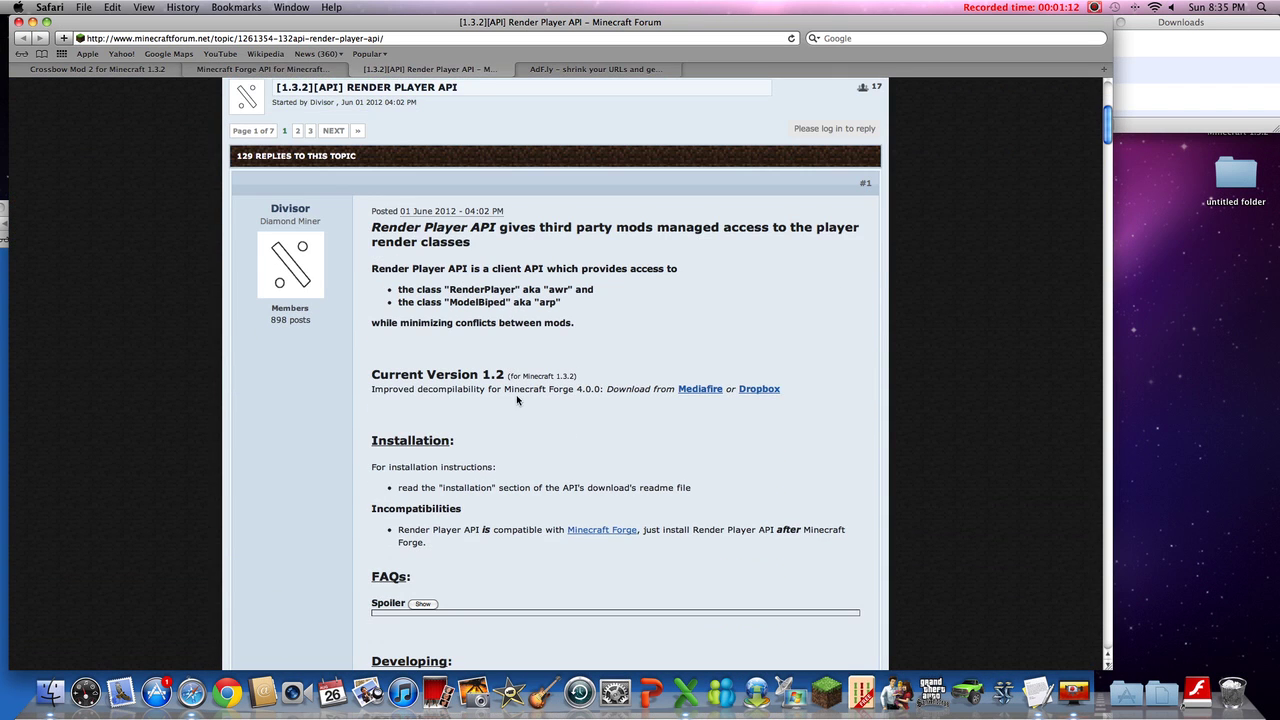
Download the Render Player API 1.2 zip from MediaFire and move its MC 1 folder to the desktop
left_click(681, 390)
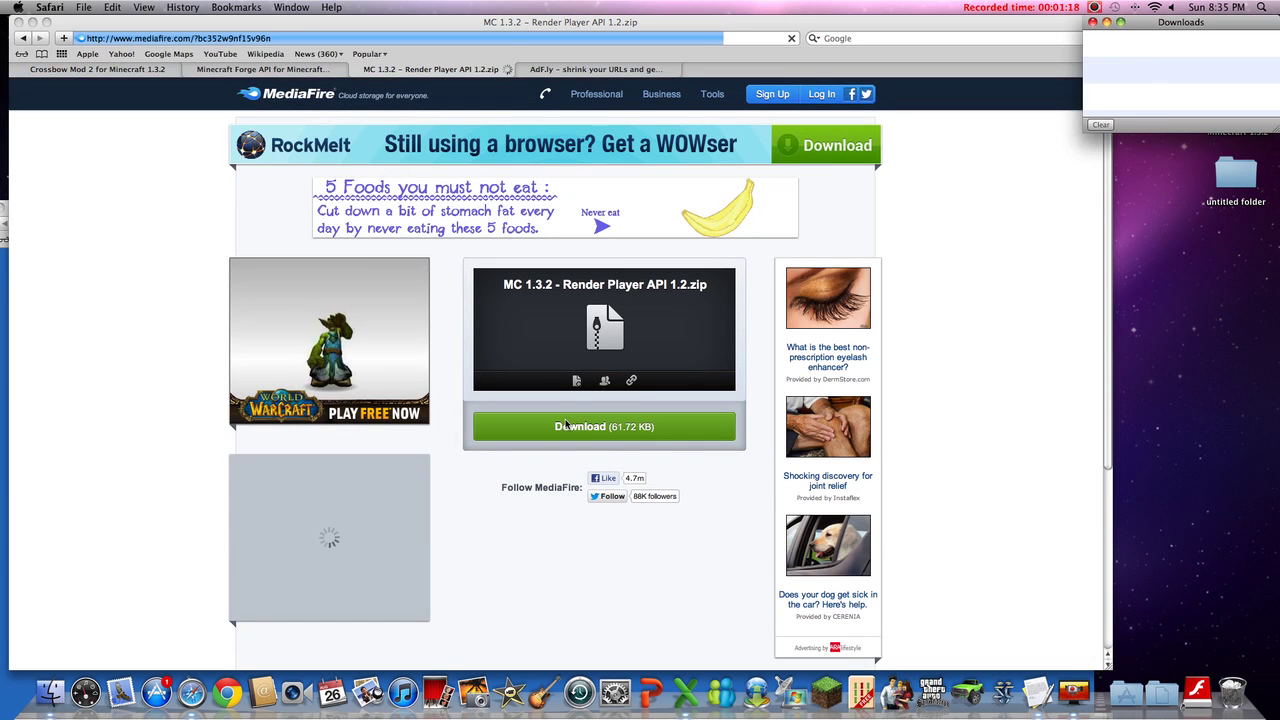
left_click(567, 427)
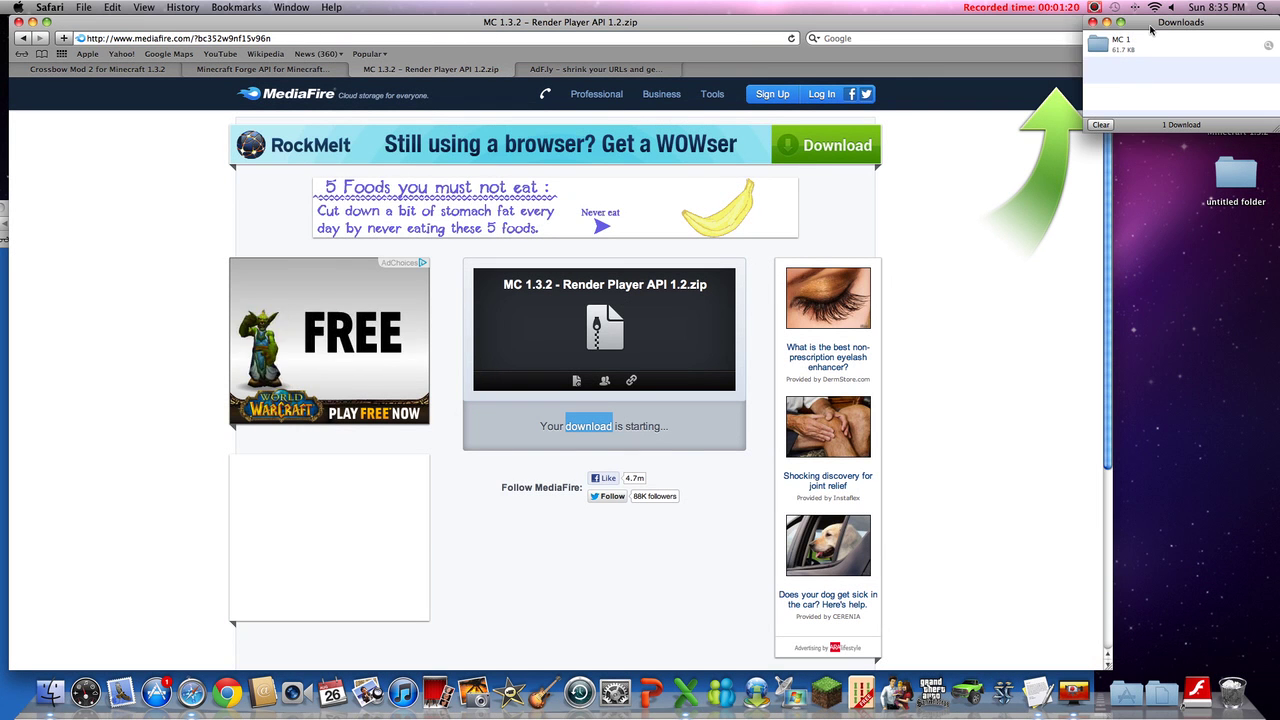
mouse_move(1105, 42)
left_mouse_down()
mouse_move(1228, 303)
mouse_move(1236, 401)
left_mouse_up()
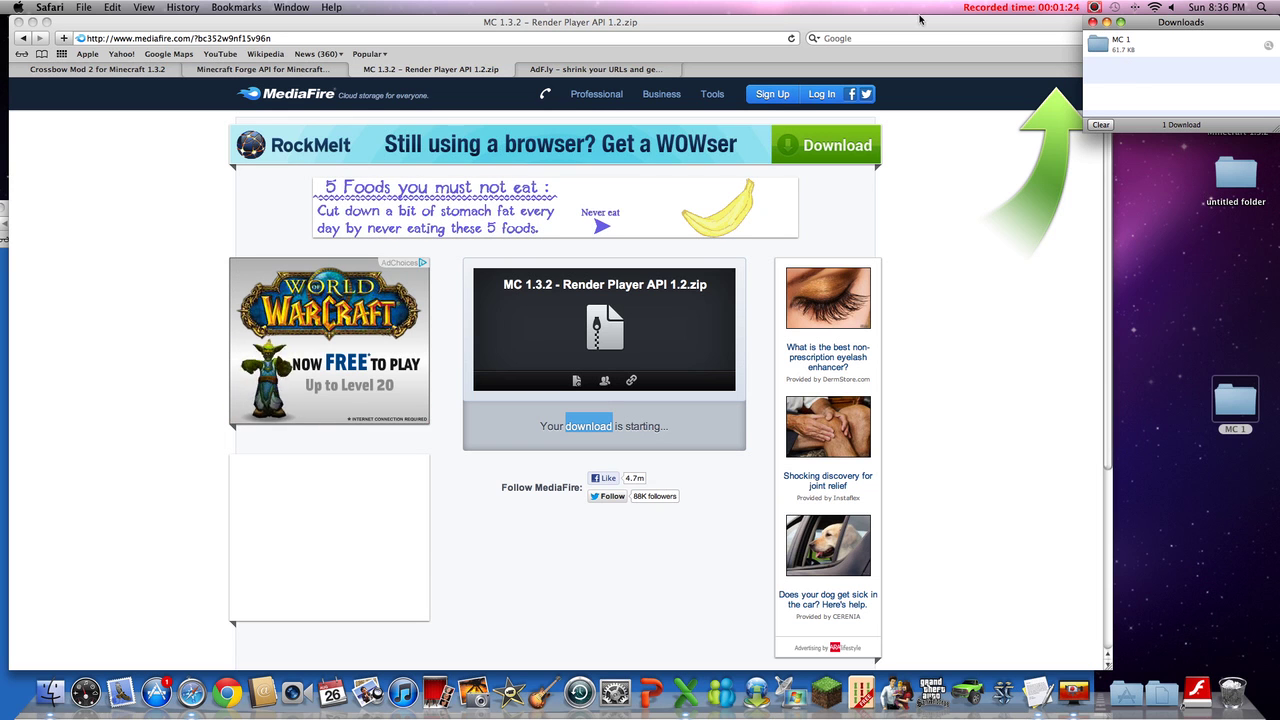
left_click(584, 70)
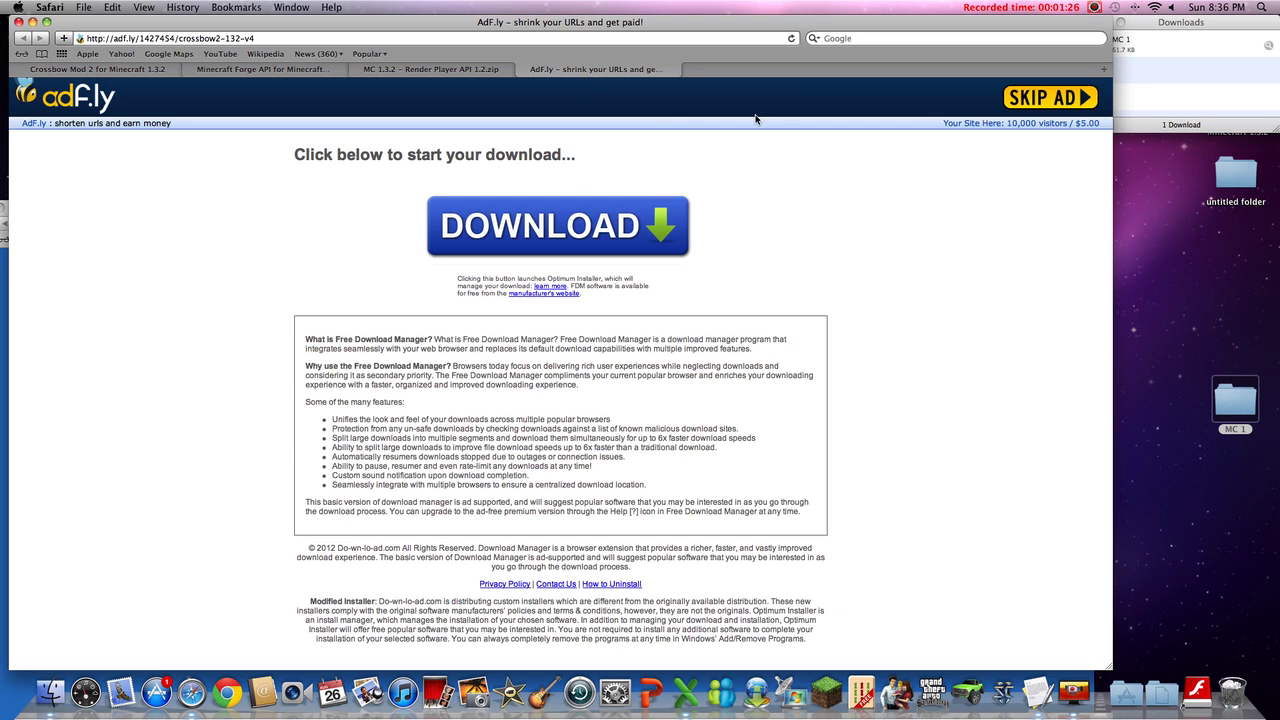
Skip the adf.ly ad, try downloading CrossbowMod2 v4.zip, and remove the failed download
left_click(1046, 95)
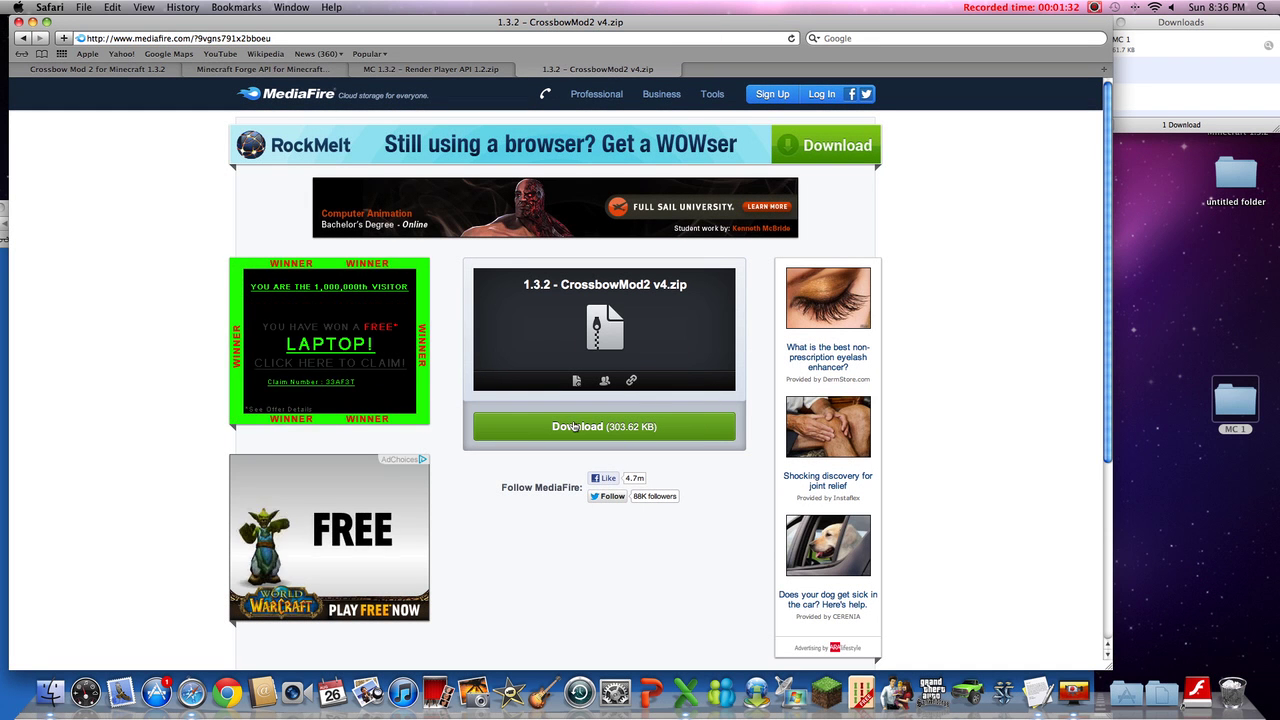
left_click(608, 426)
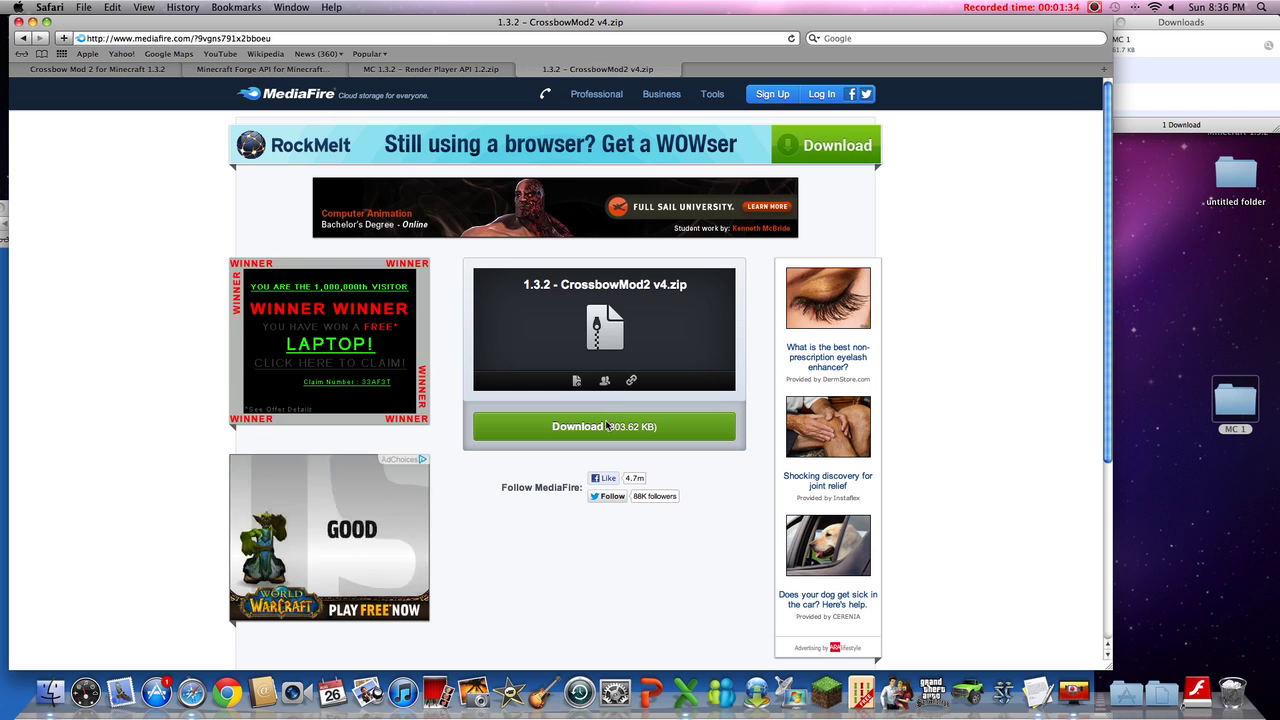
left_click(1158, 62)
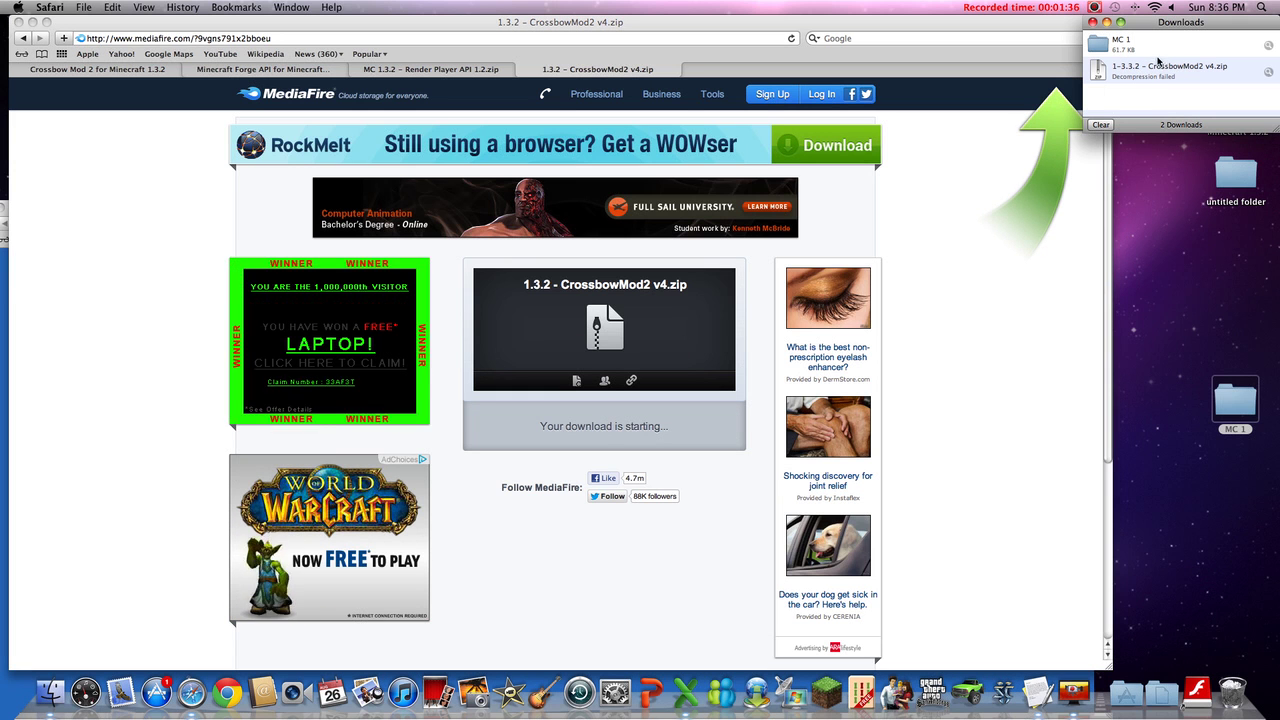
double_click(1126, 78)
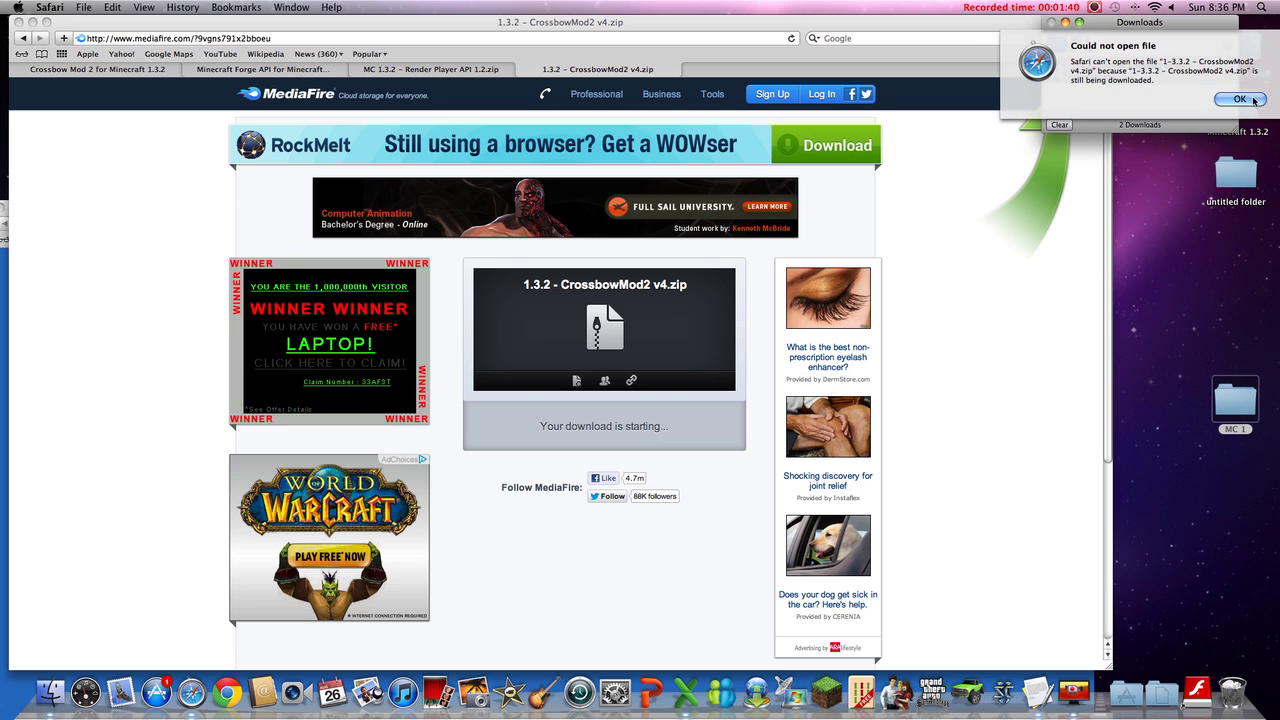
left_click(1240, 99)
right_click(1070, 68)
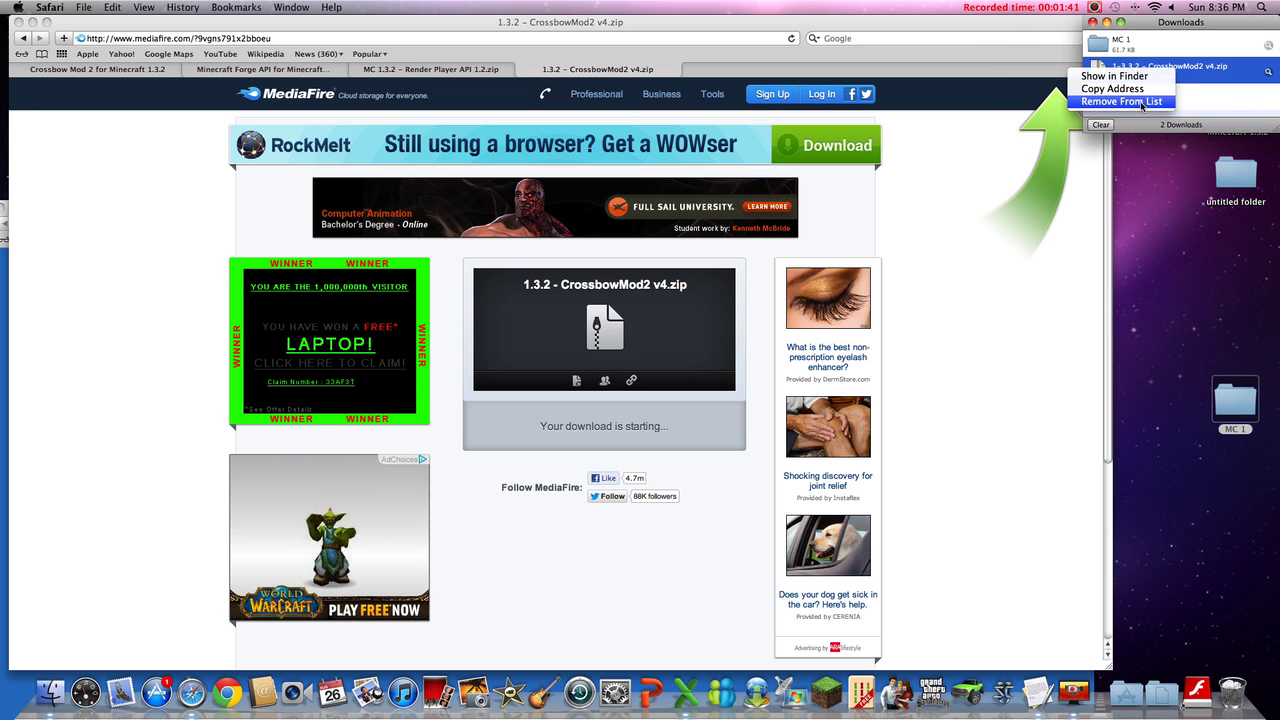
left_click(1143, 101)
Re-download the zip with Download Linked File from MediaFire and drag it onto the desktop
left_click(24, 38)
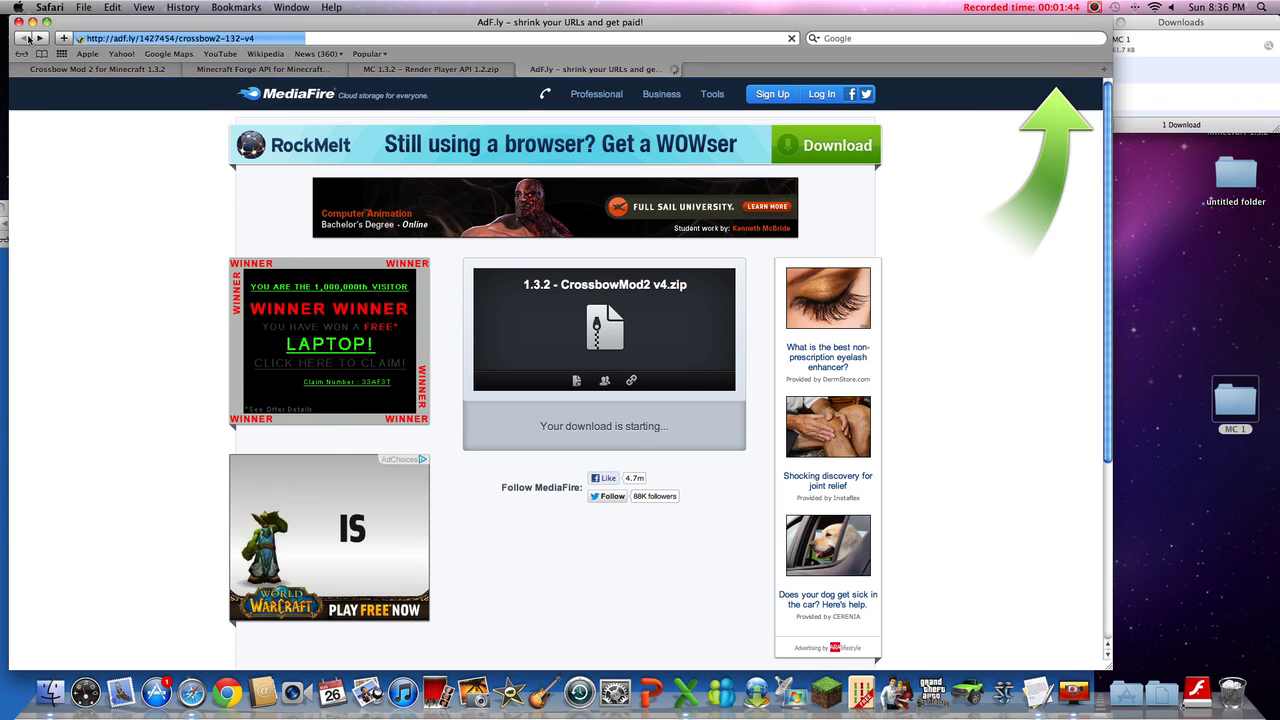
left_click(39, 38)
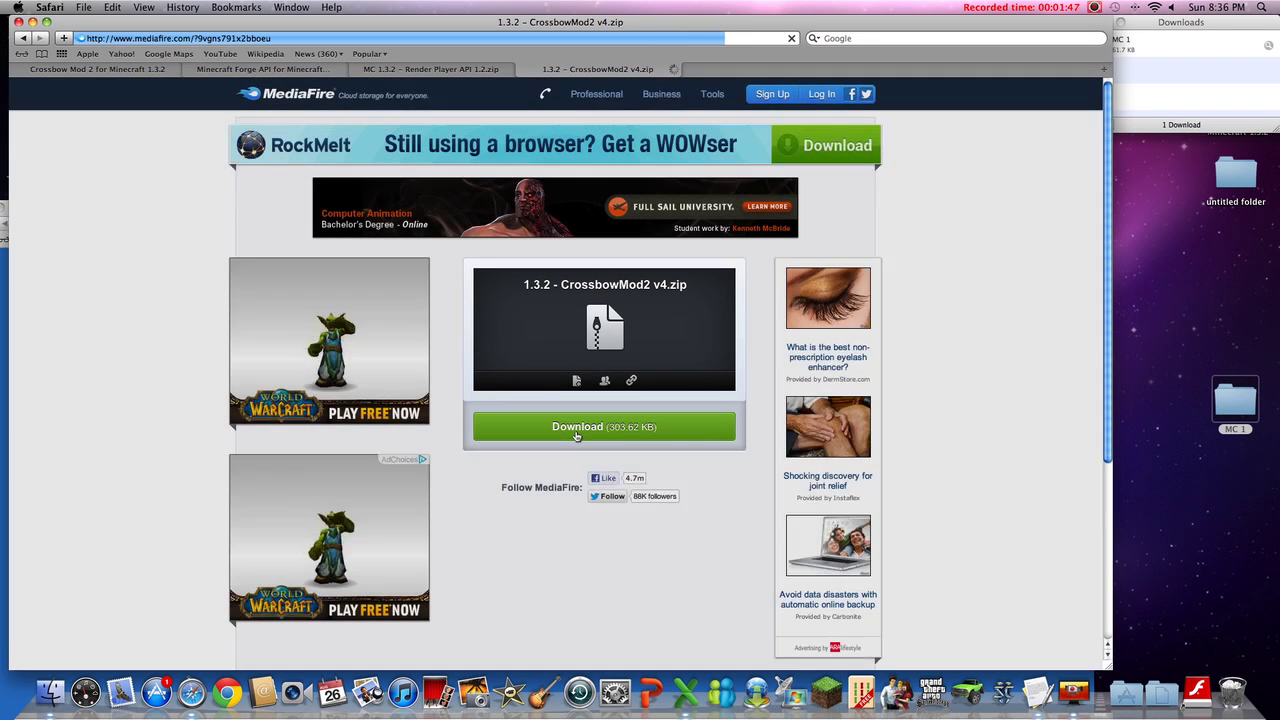
right_click(576, 436)
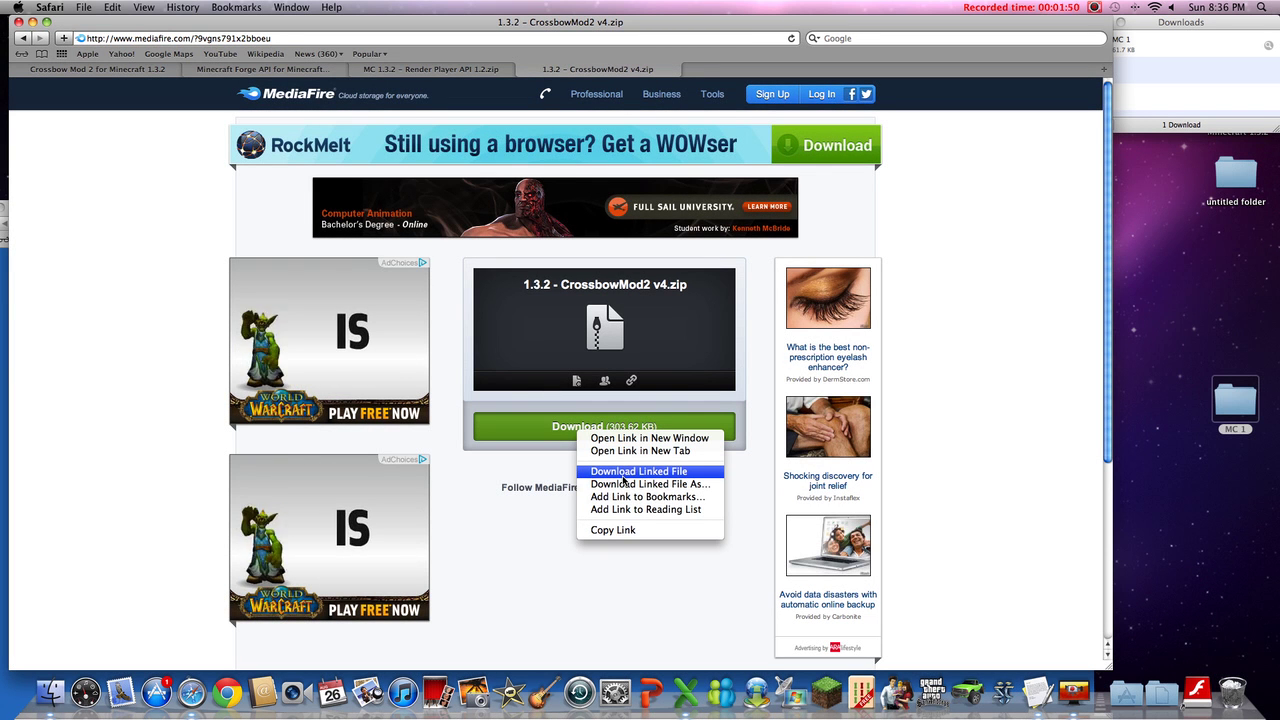
left_click(622, 473)
left_click(1140, 43)
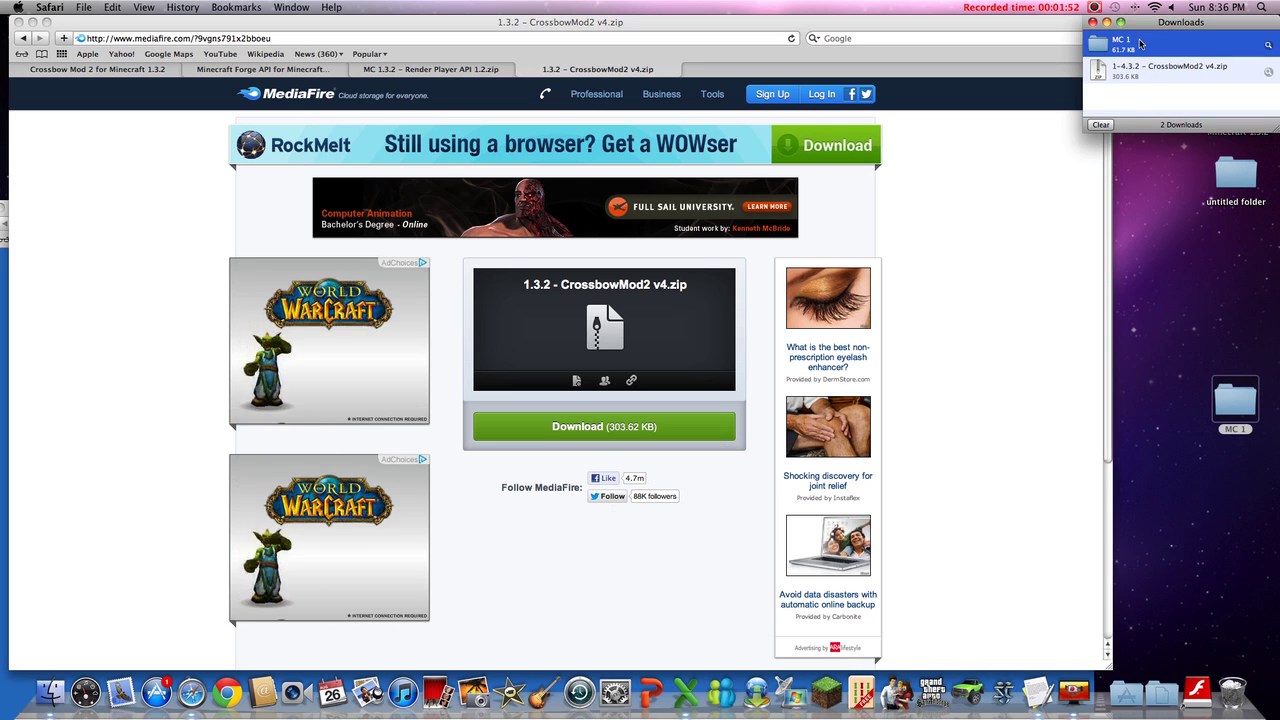
left_click(1116, 102)
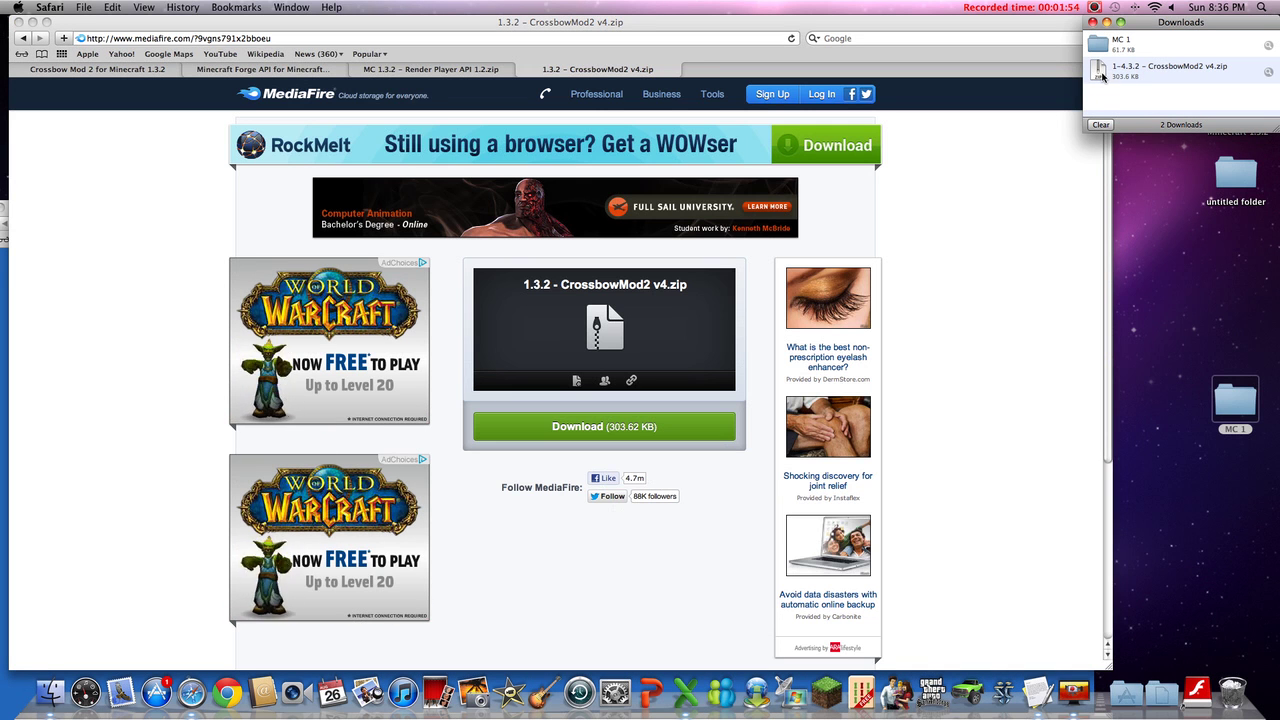
mouse_move(1103, 77)
left_mouse_down()
mouse_move(1157, 262)
mouse_move(1158, 388)
mouse_move(1158, 360)
left_mouse_up()
left_click(1168, 398)
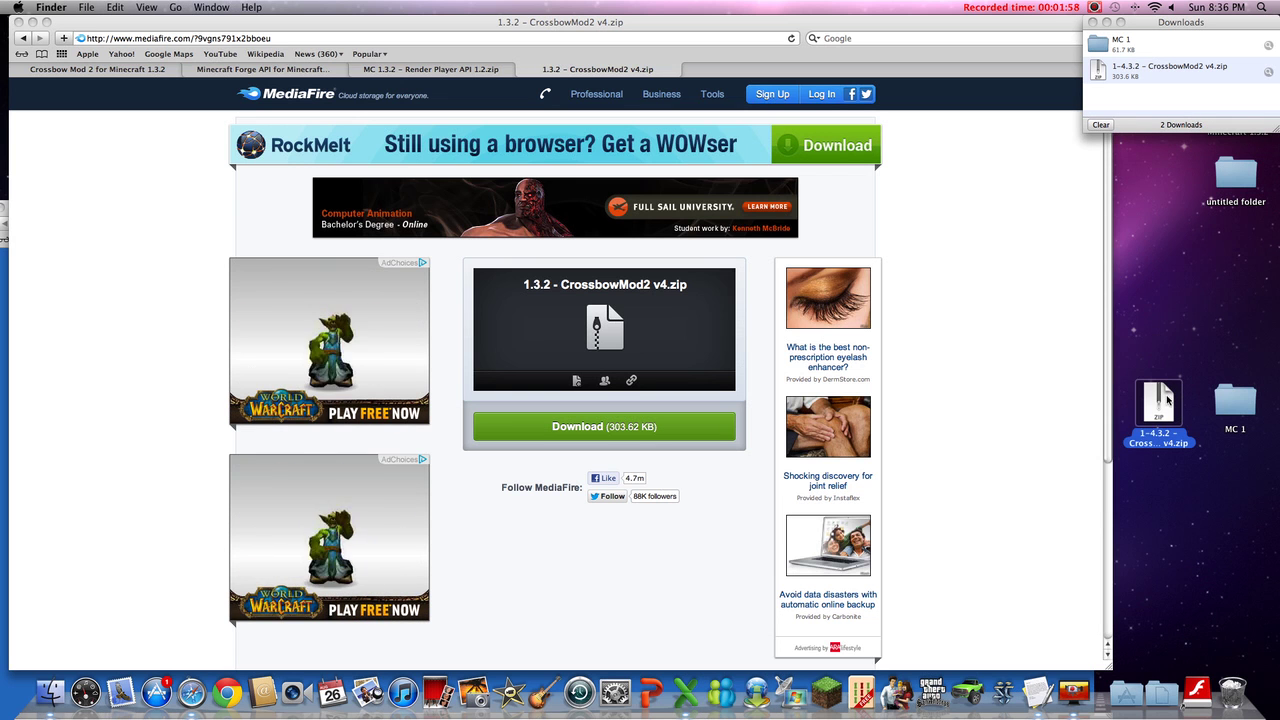
Extract the CrossbowMod2 v4 zip with The Unarchiver and move the zip to the Trash
right_click(1168, 398)
mouse_move(1043, 422)
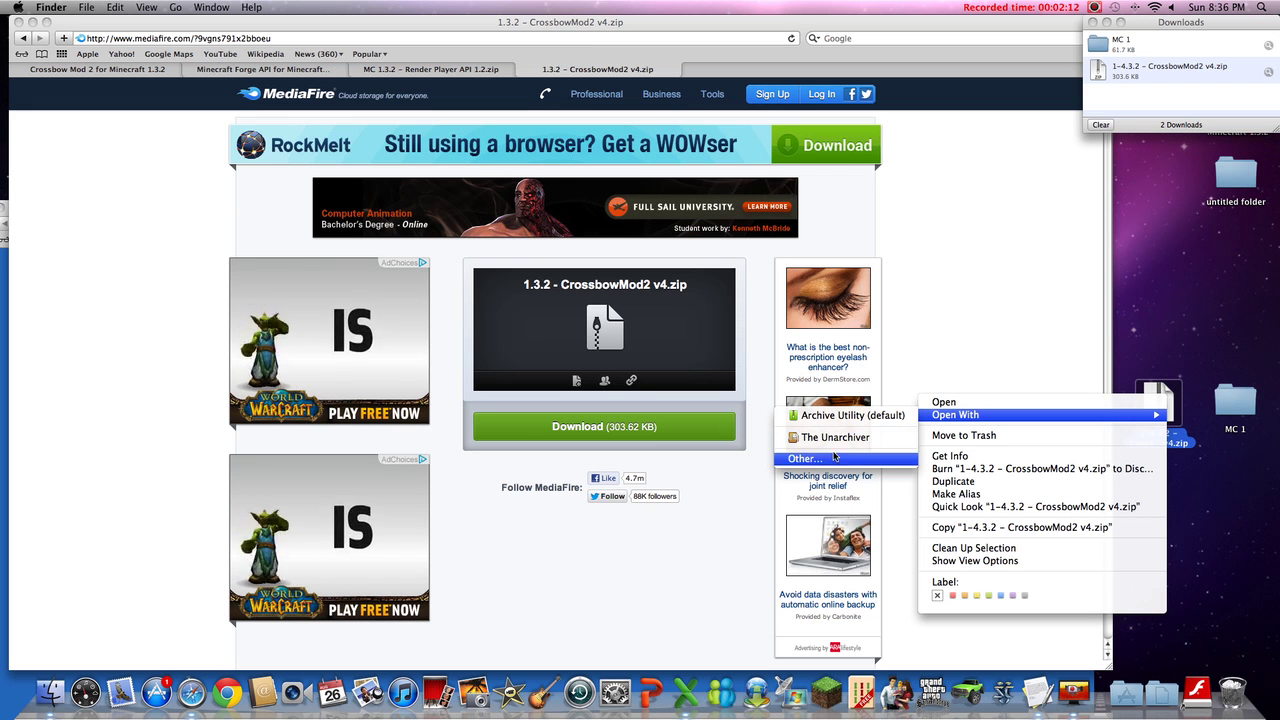
left_click(835, 437)
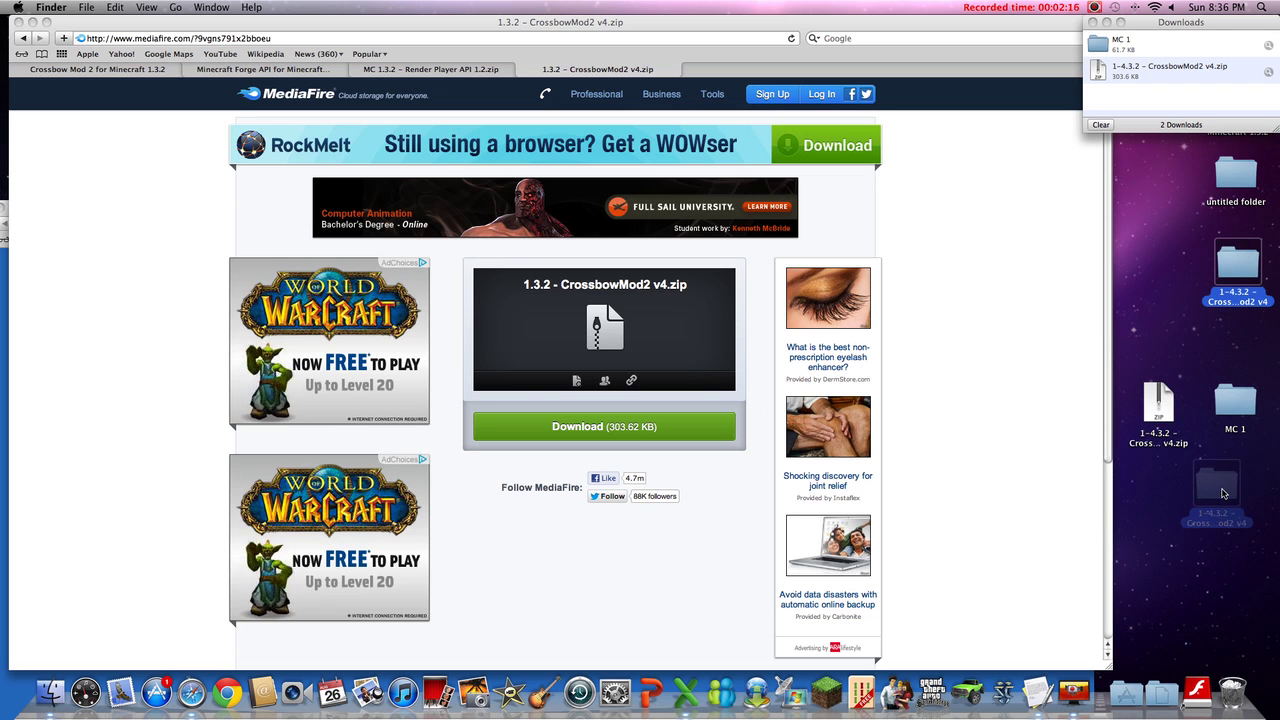
left_click(1163, 402)
mouse_move(1165, 402)
left_mouse_down()
mouse_move(1230, 600)
mouse_move(1232, 692)
left_mouse_up()
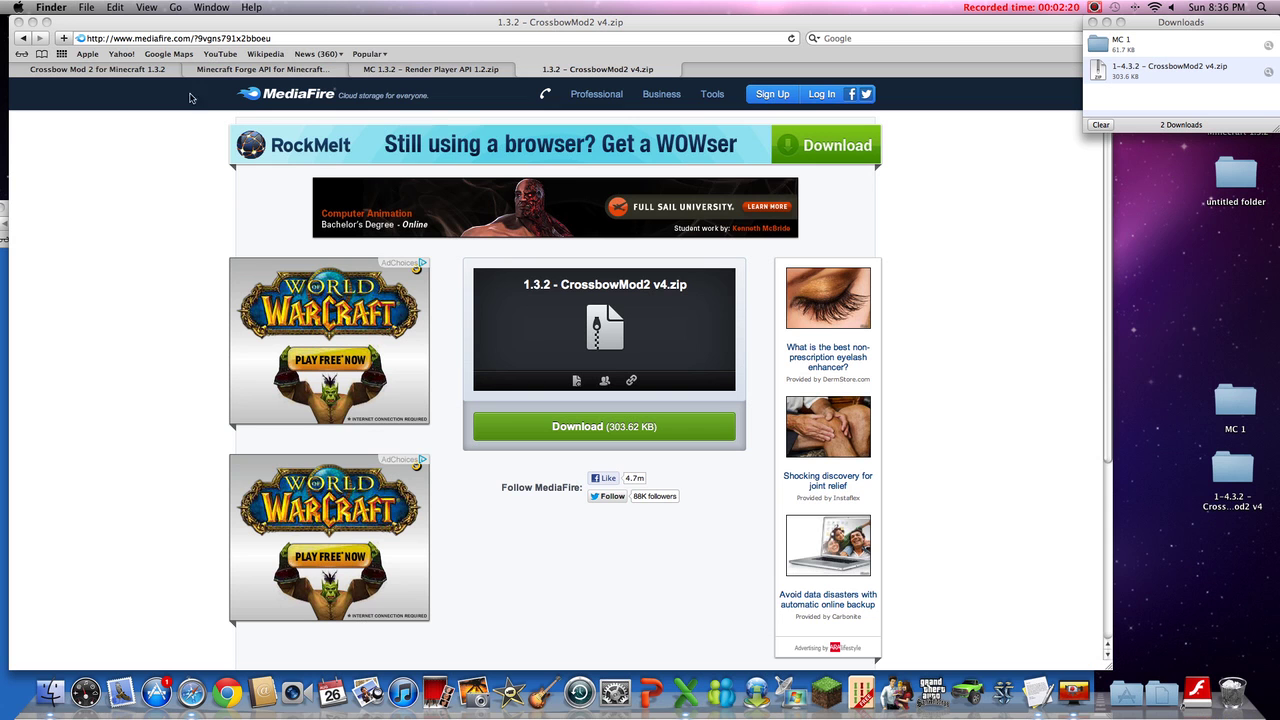
Close the four-tab MediaFire window and get past the adf.ly pages to start the Forge download
left_click(18, 22)
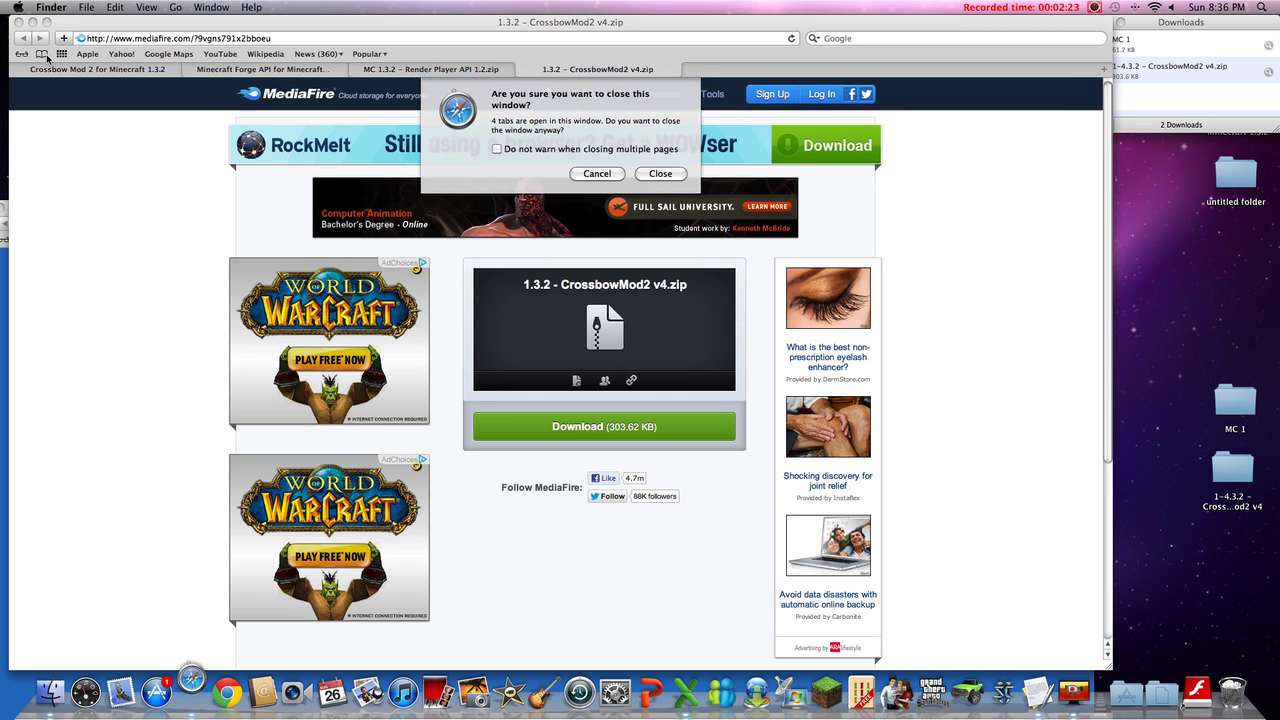
left_click(662, 173)
double_click(472, 211)
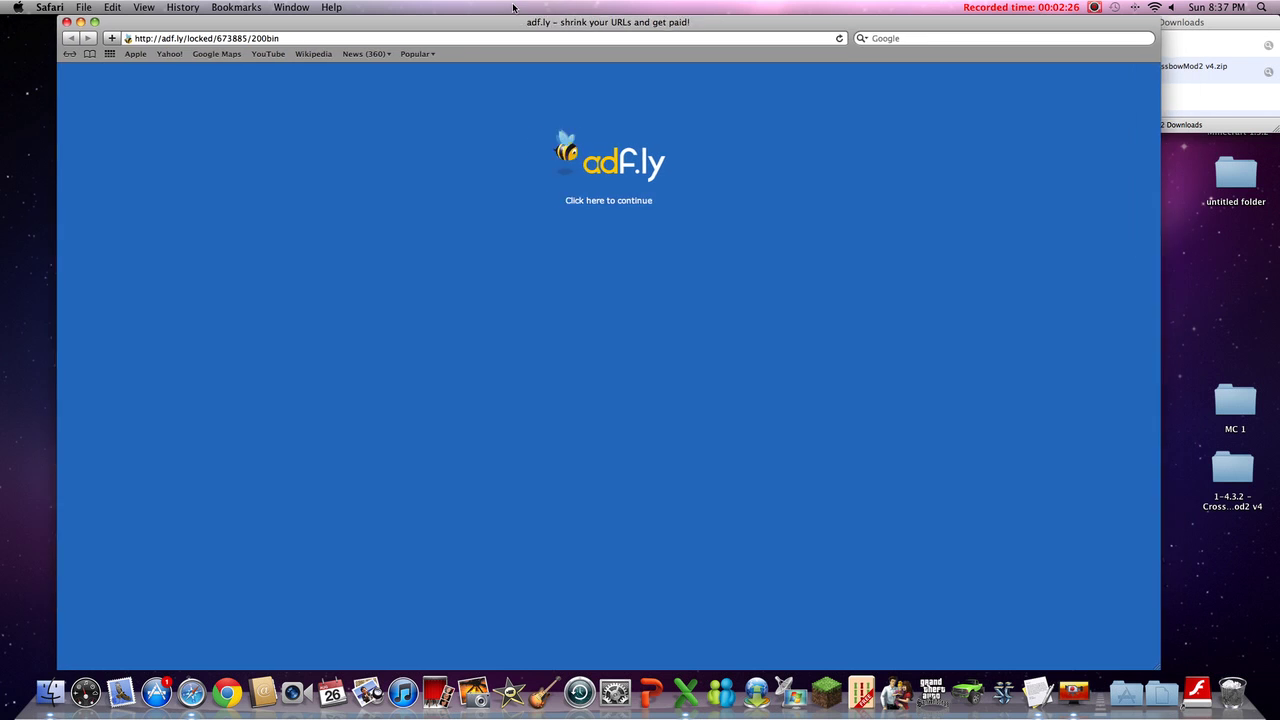
left_click(594, 201)
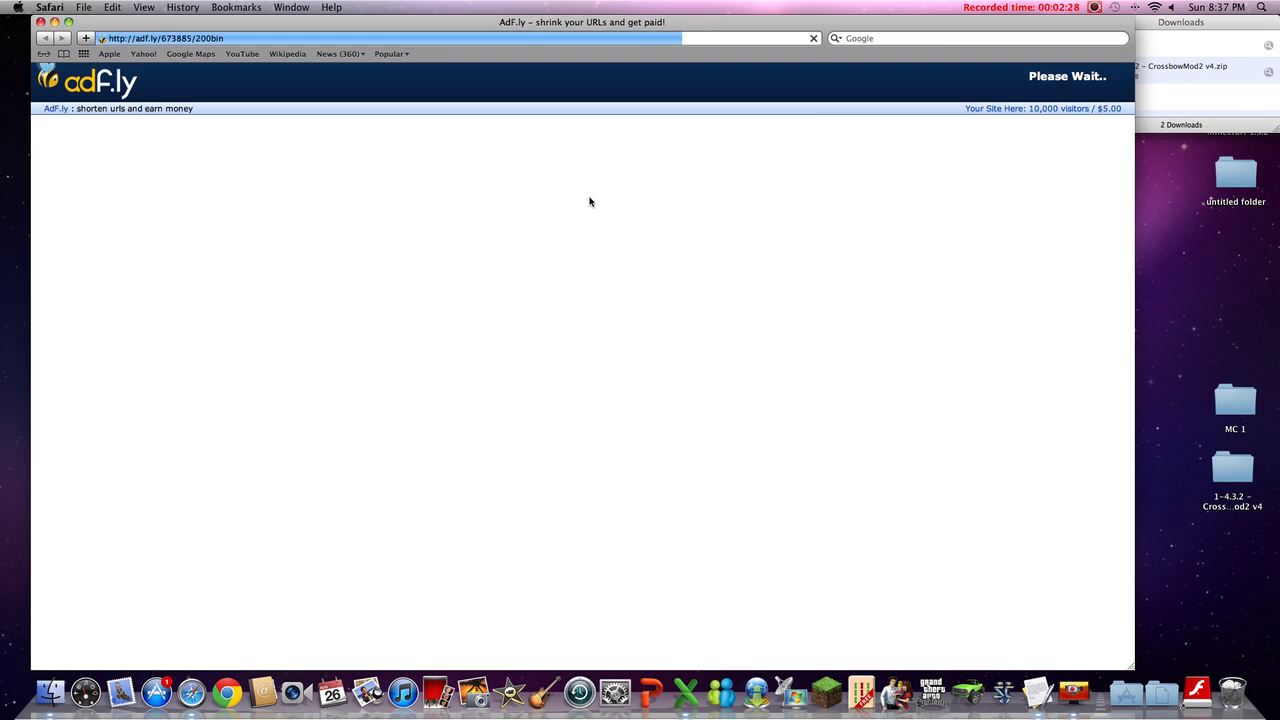
mouse_move(1021, 36)
left_mouse_down()
mouse_move(996, 66)
mouse_move(944, 32)
mouse_move(990, 5)
left_mouse_up()
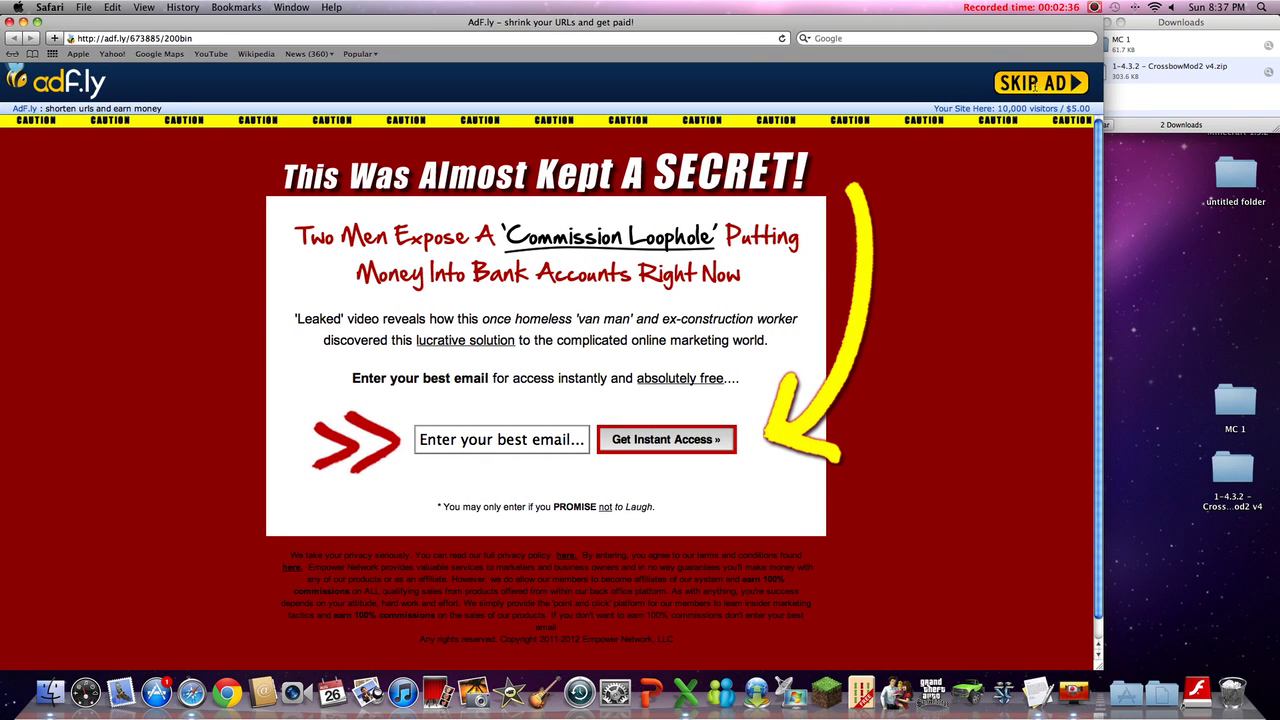
left_click(1036, 87)
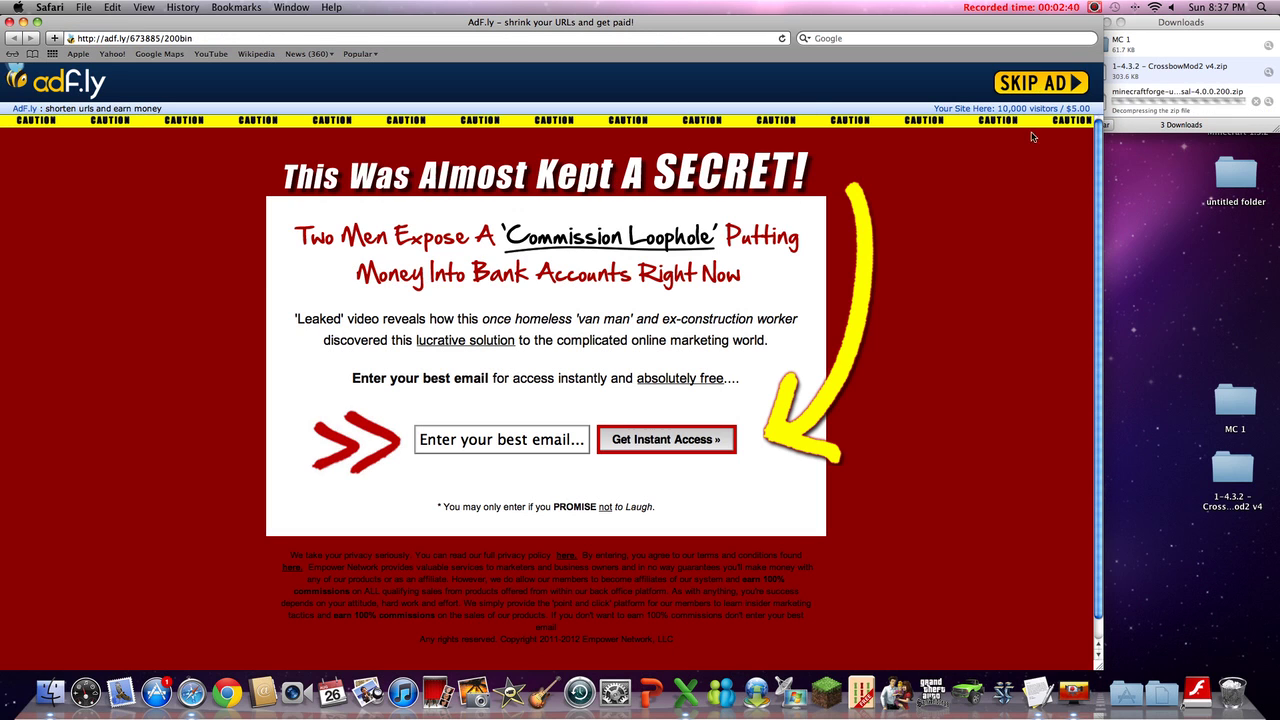
Move the minecraftforge-universal-4 download to the desktop and close Safari
left_click(1188, 33)
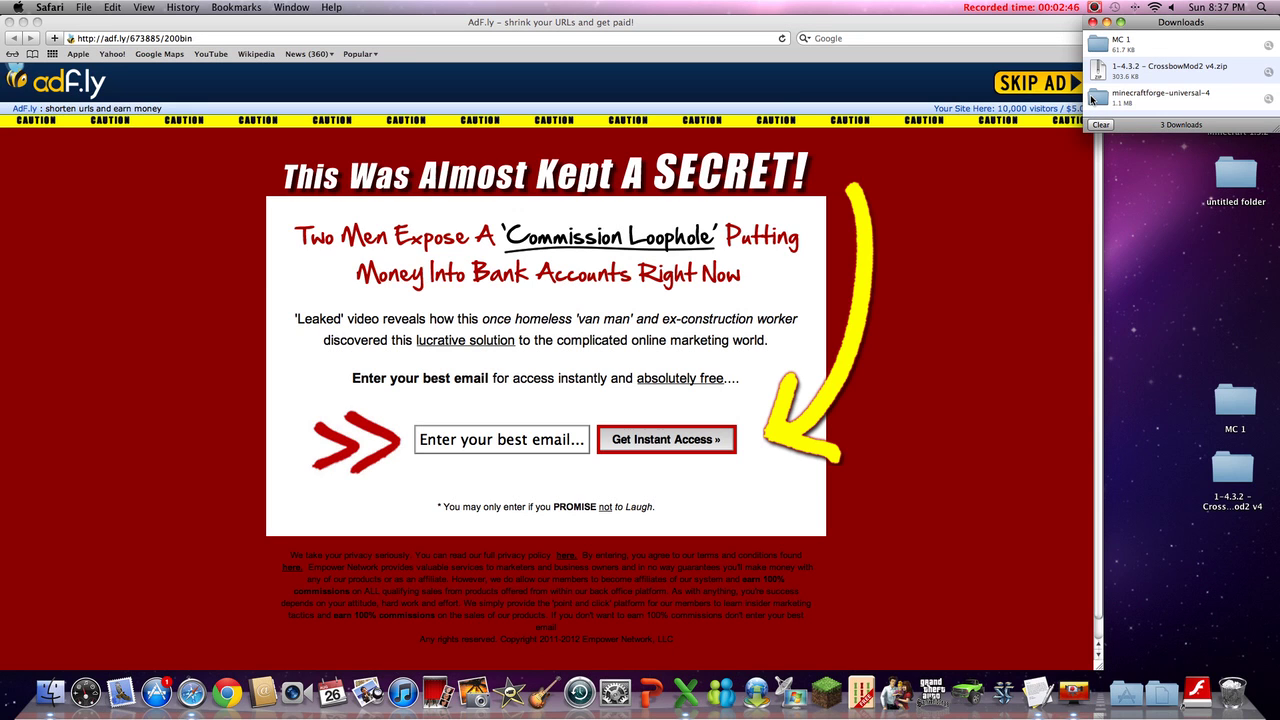
left_click(1092, 99)
mouse_move(1095, 99)
left_mouse_down()
mouse_move(1127, 324)
mouse_move(1235, 366)
mouse_move(1235, 335)
left_mouse_up()
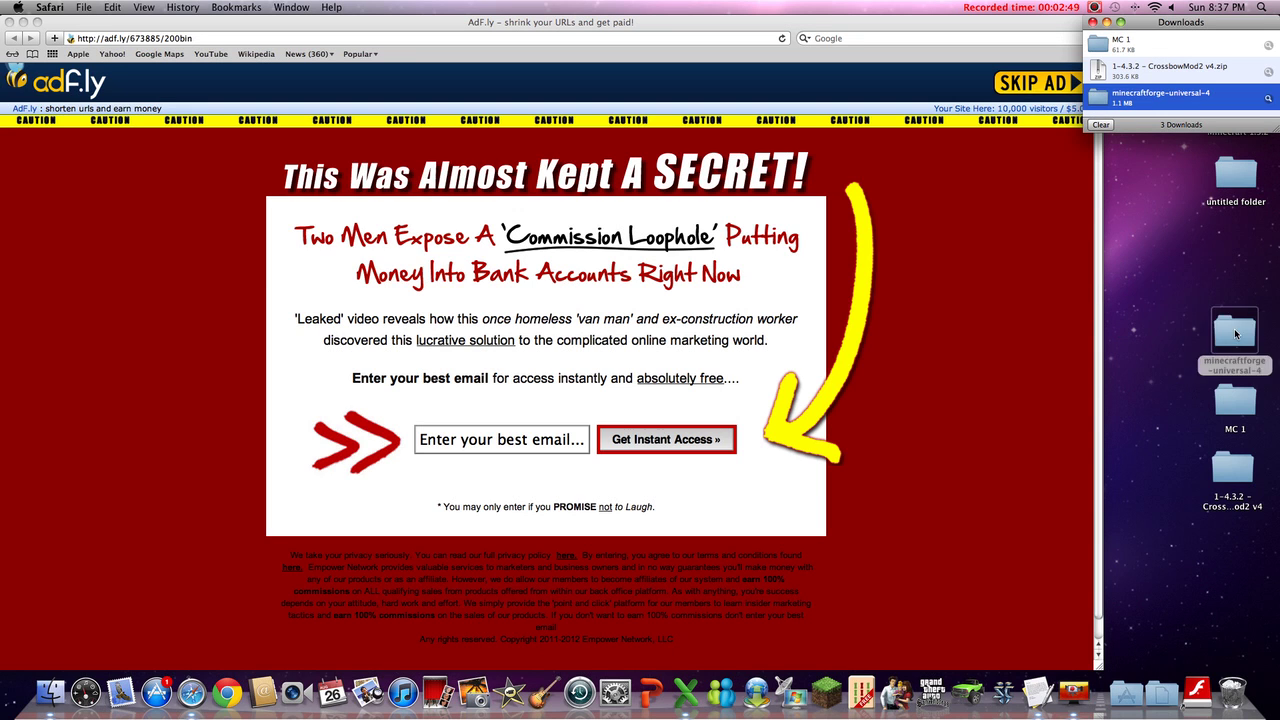
left_click(9, 21)
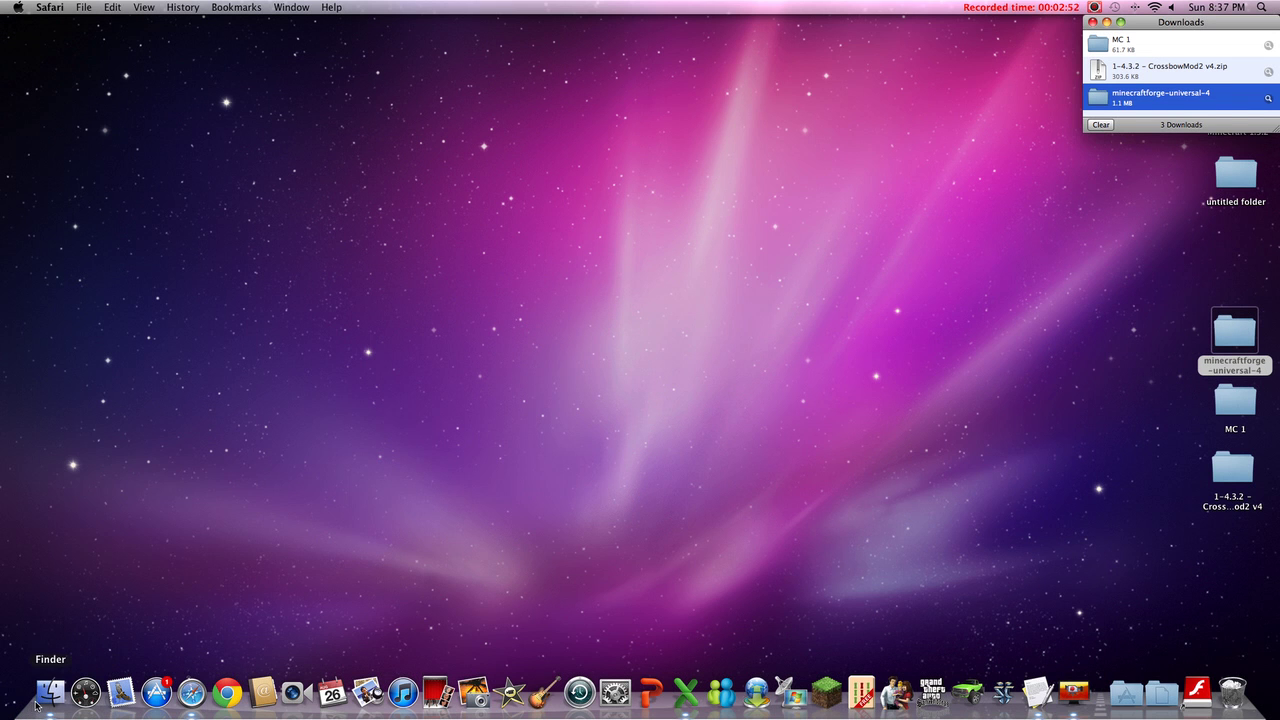
Open the minecraft bin folder under Library > Application Support in a new Finder window
left_click(42, 700)
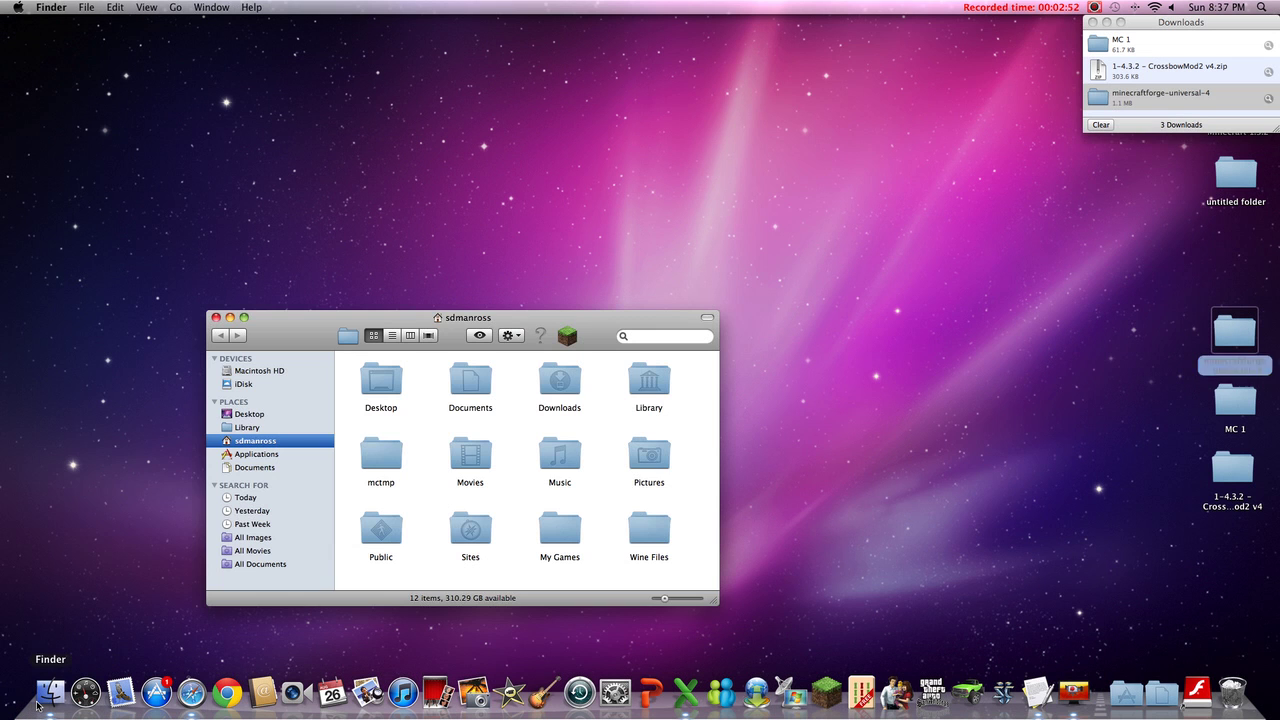
double_click(634, 377)
double_click(480, 393)
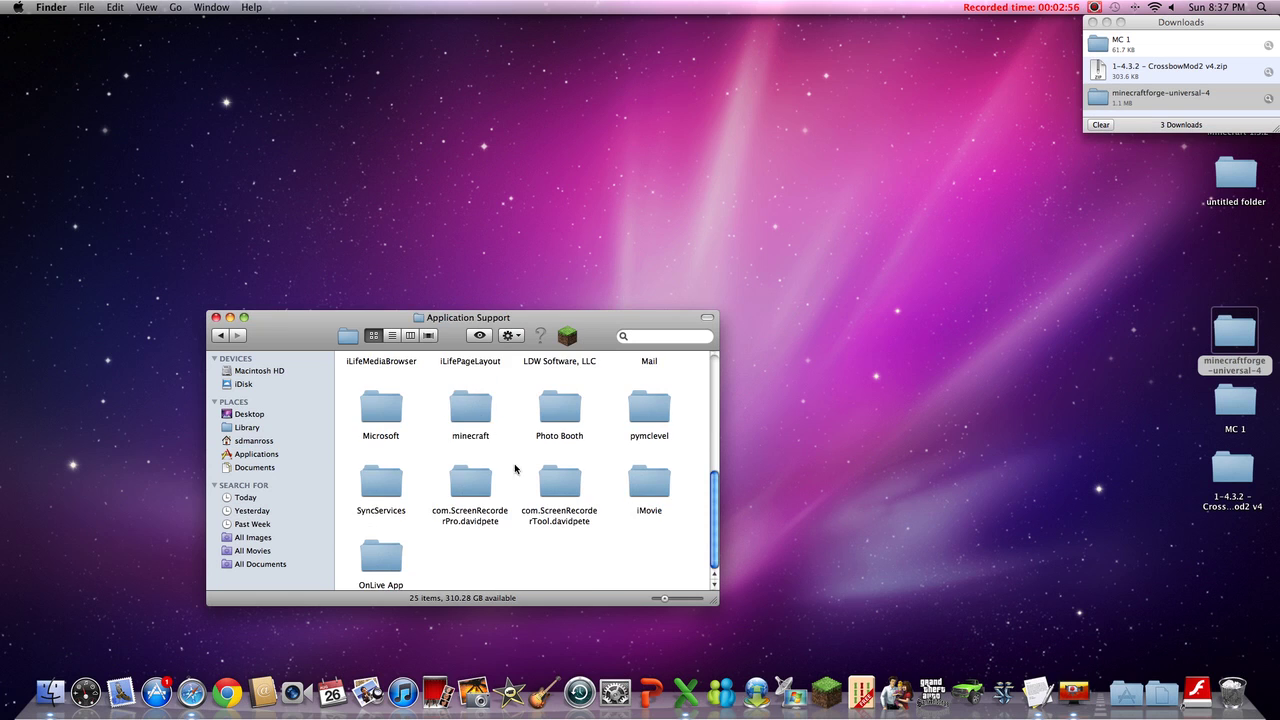
double_click(467, 410)
double_click(397, 392)
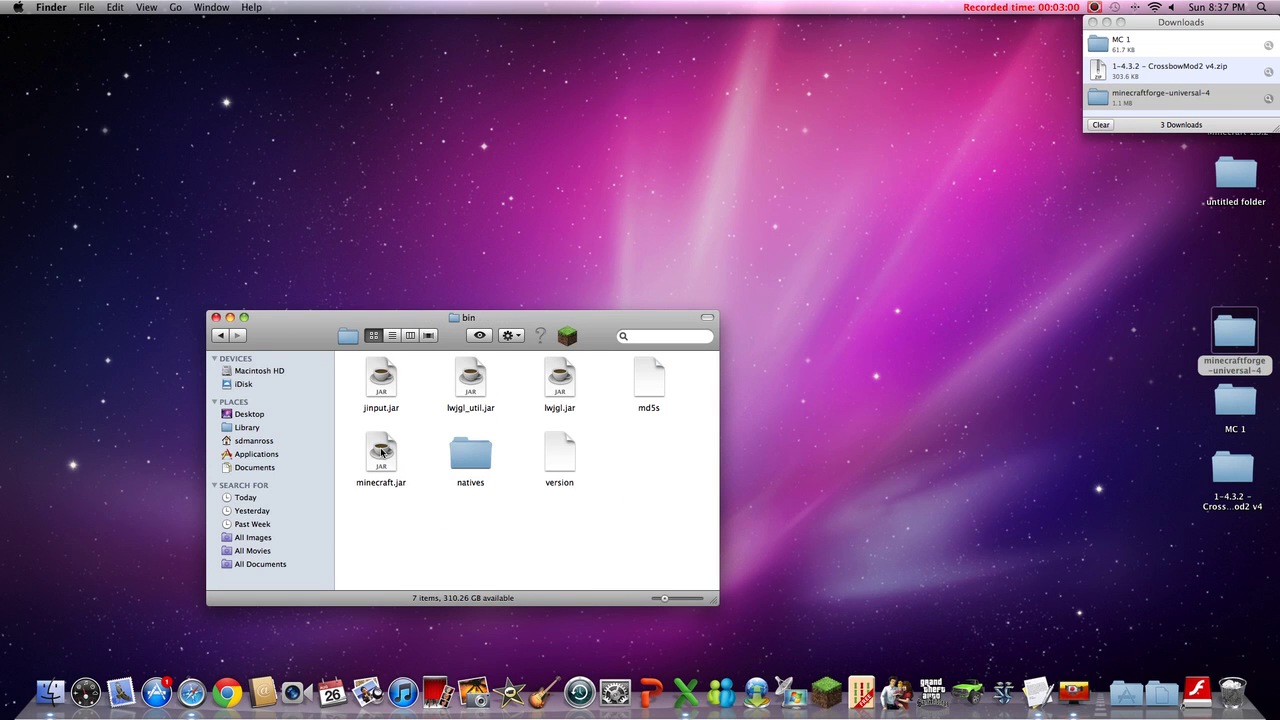
Unpack minecraft.jar with Archive Utility and move the original jar to the Trash
left_click(381, 452)
right_click(382, 434)
mouse_move(440, 455)
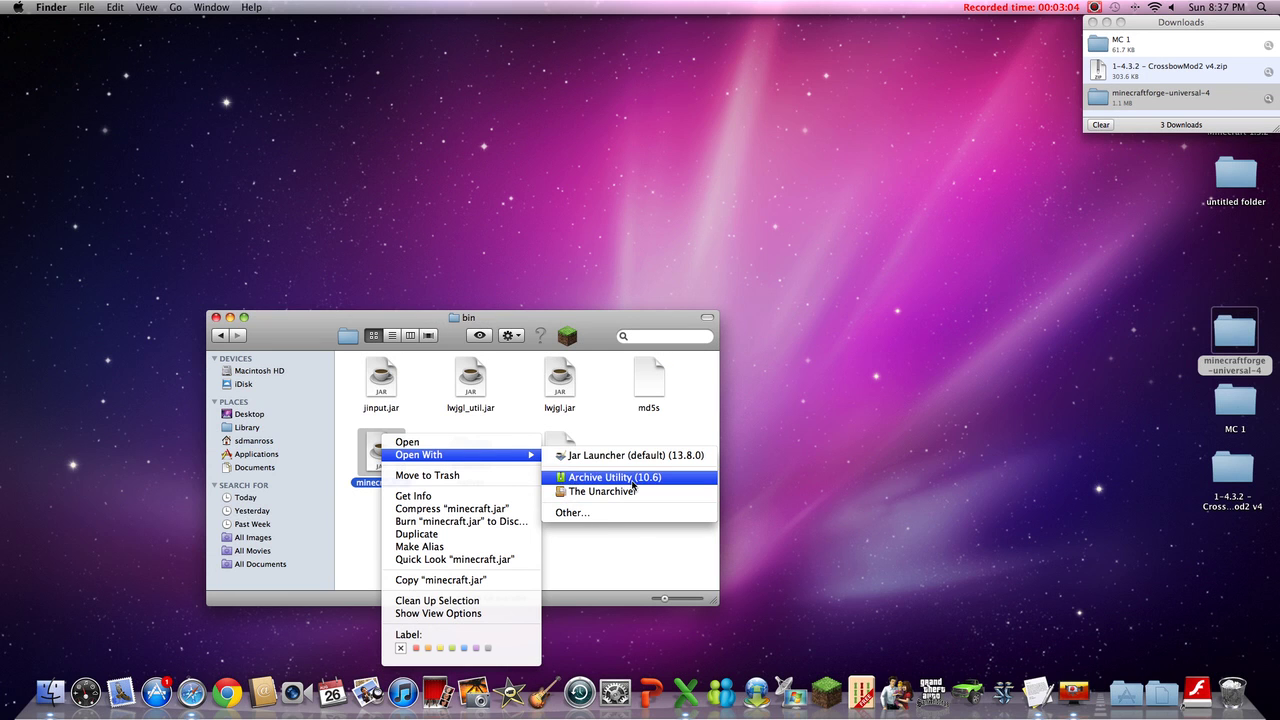
left_click(632, 479)
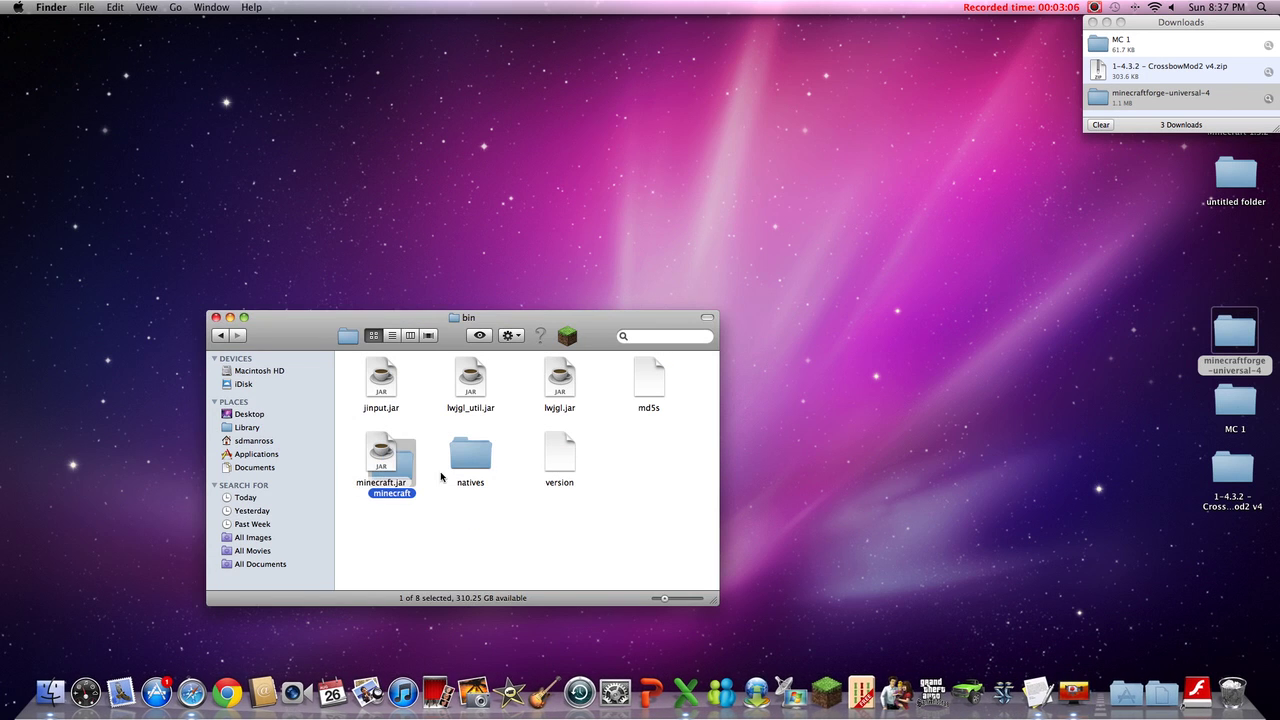
mouse_move(407, 471)
left_mouse_down()
mouse_move(708, 455)
mouse_move(647, 468)
left_mouse_up()
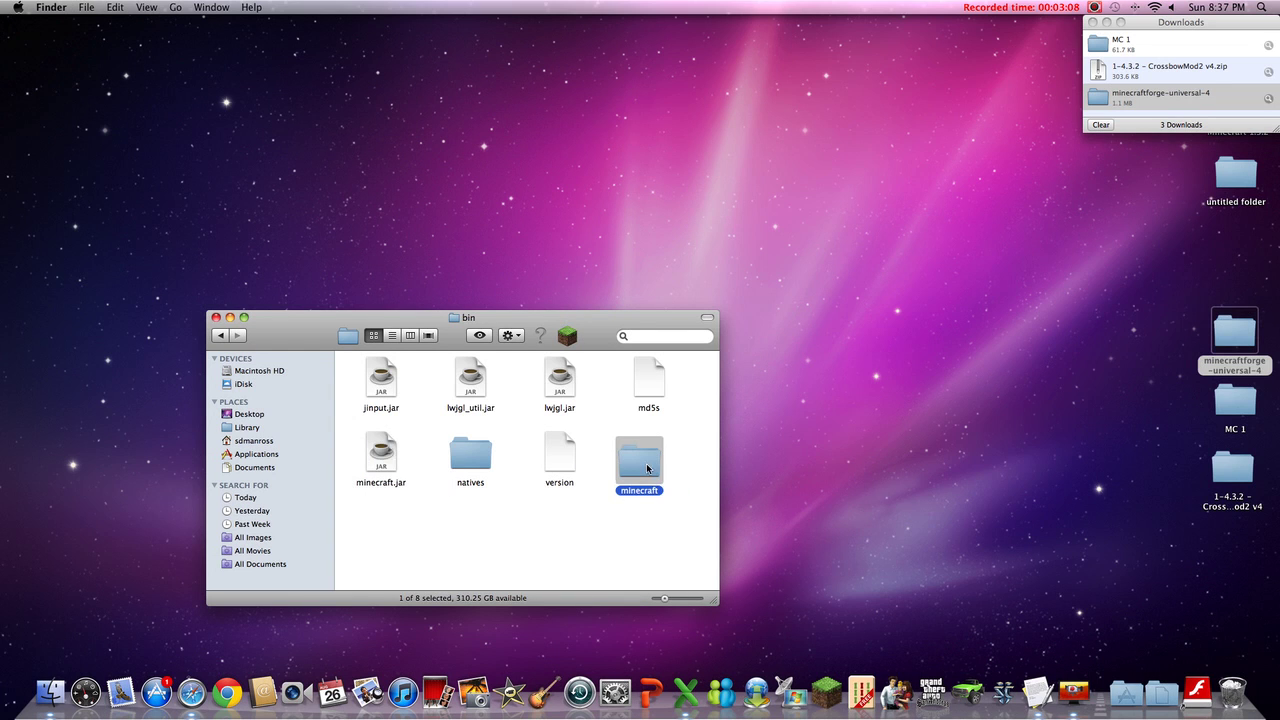
left_click_drag(376, 456, 1235, 676)
Rename the extracted minecraft folder to minecraft.jar, agreeing to add the .jar extension
left_click(640, 476)
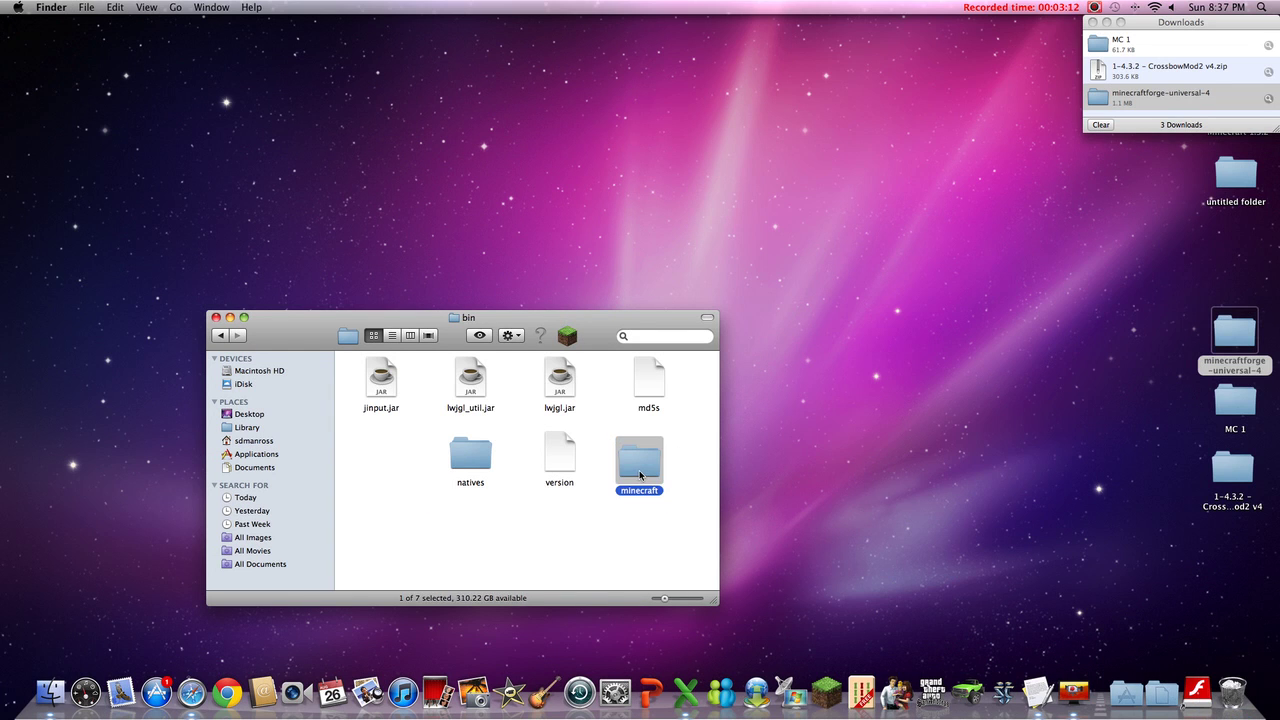
key("Return")
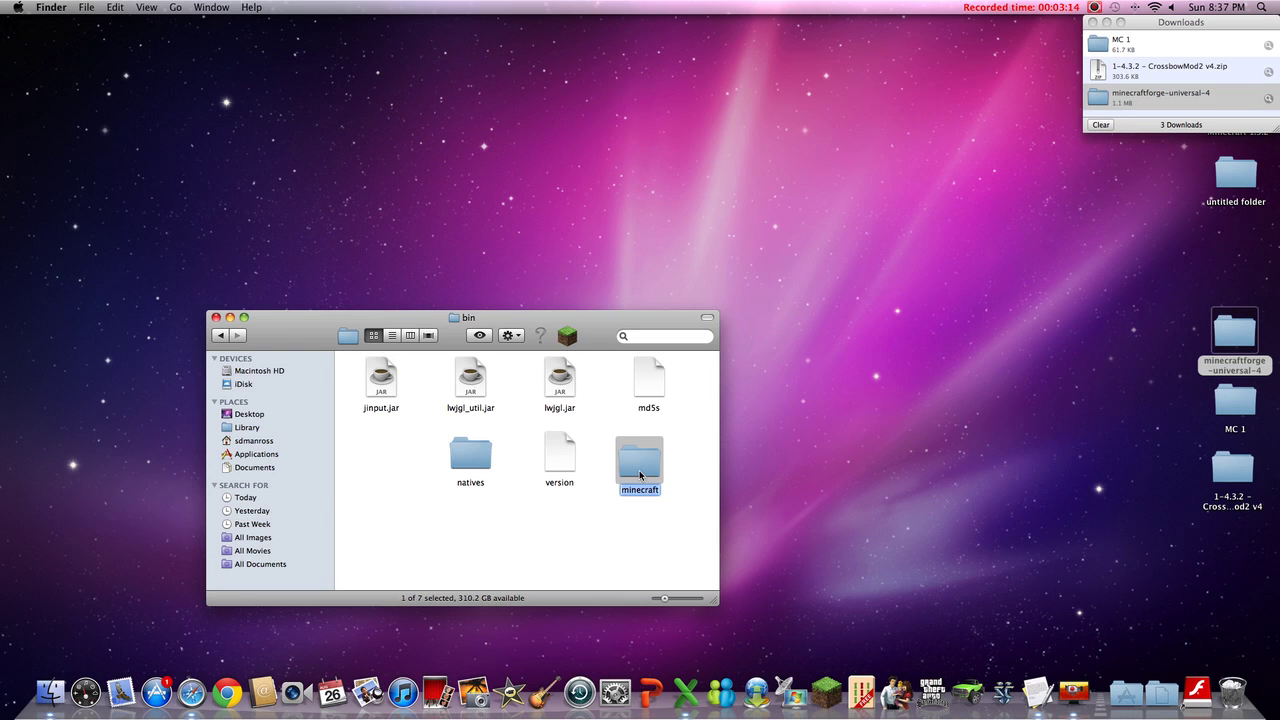
key("Right")
type("ar")
key("Return")
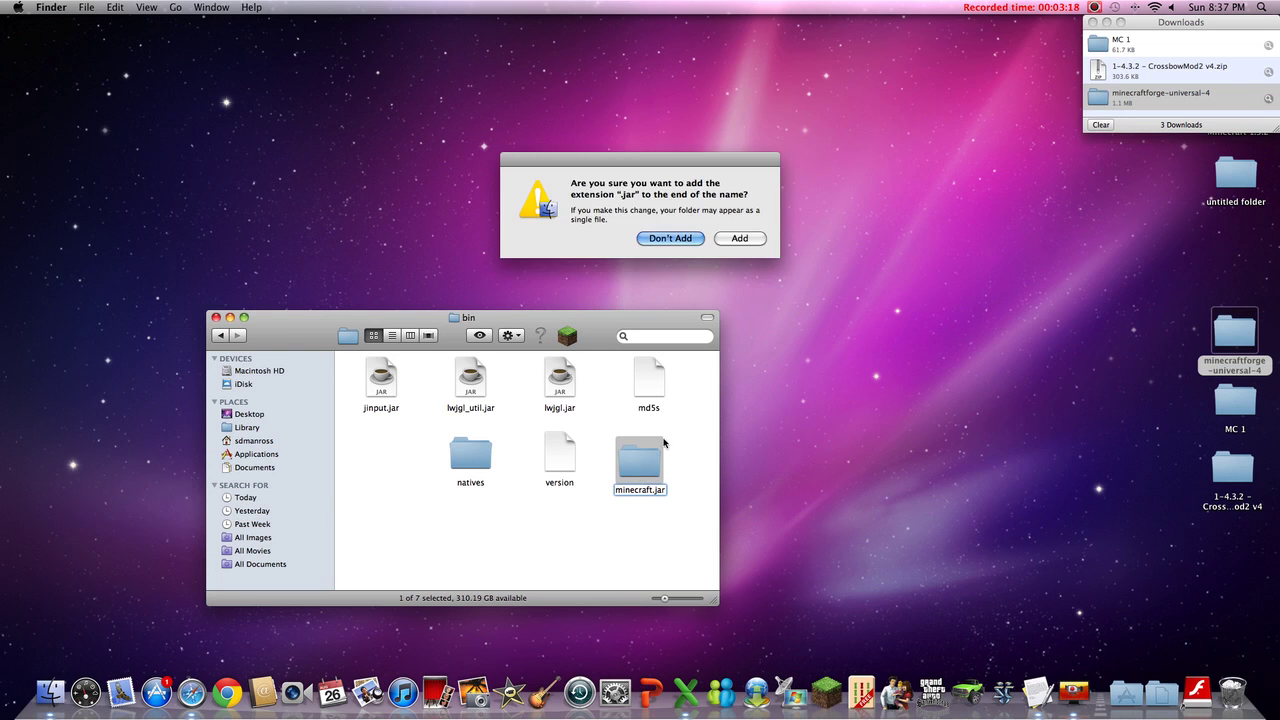
left_click(748, 242)
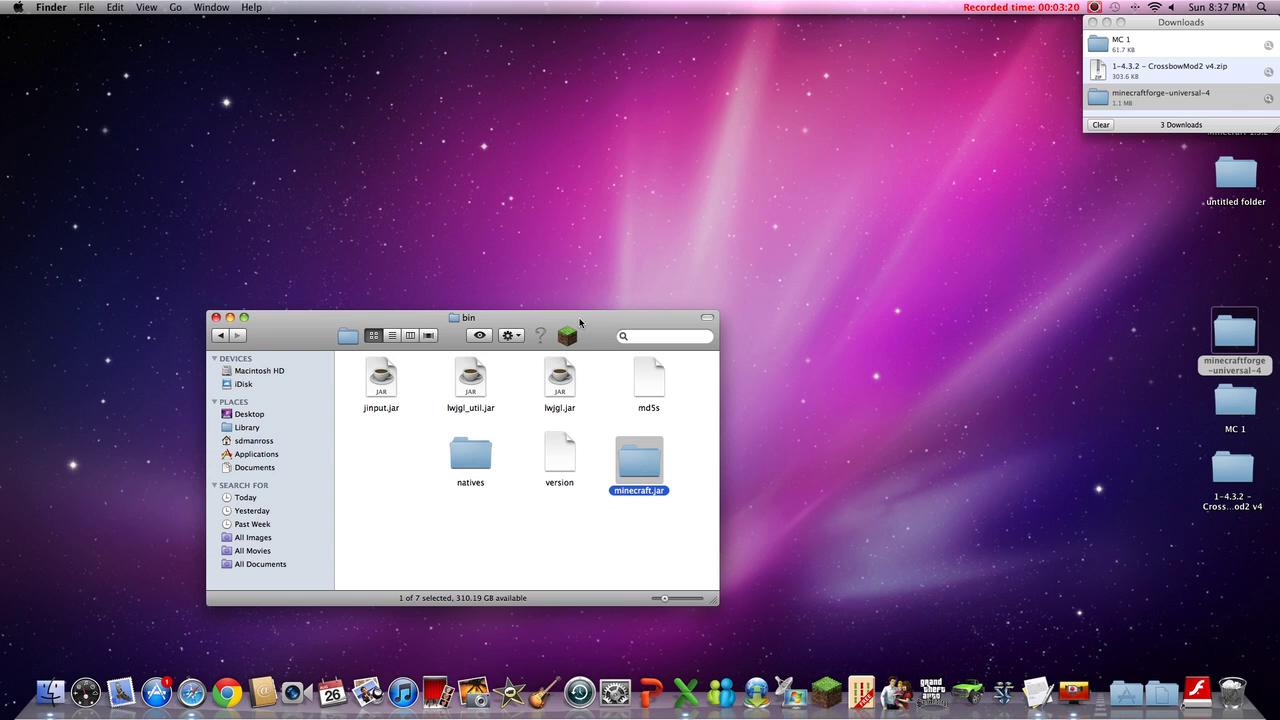
Open the minecraft.jar folder, sort it by kind, and delete its META-INF folder
mouse_move(580, 322)
left_mouse_down()
mouse_move(508, 40)
mouse_move(414, 69)
left_mouse_up()
double_click(485, 206)
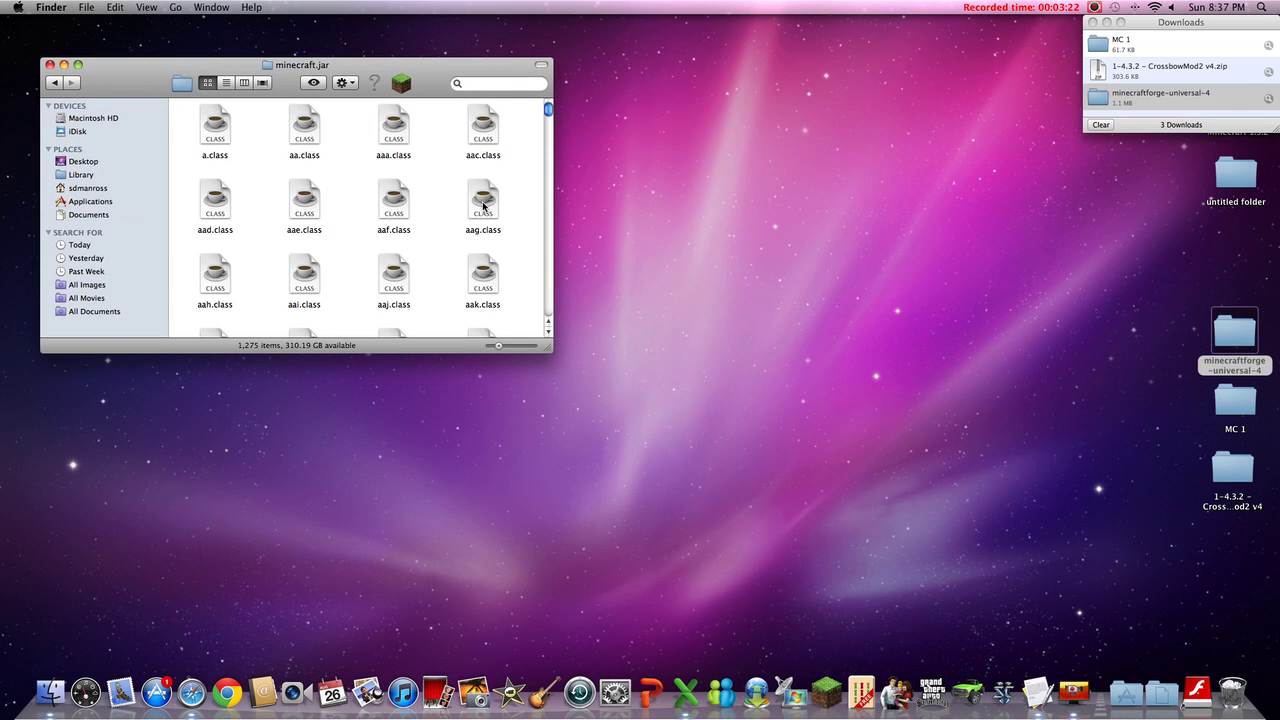
right_click(274, 129)
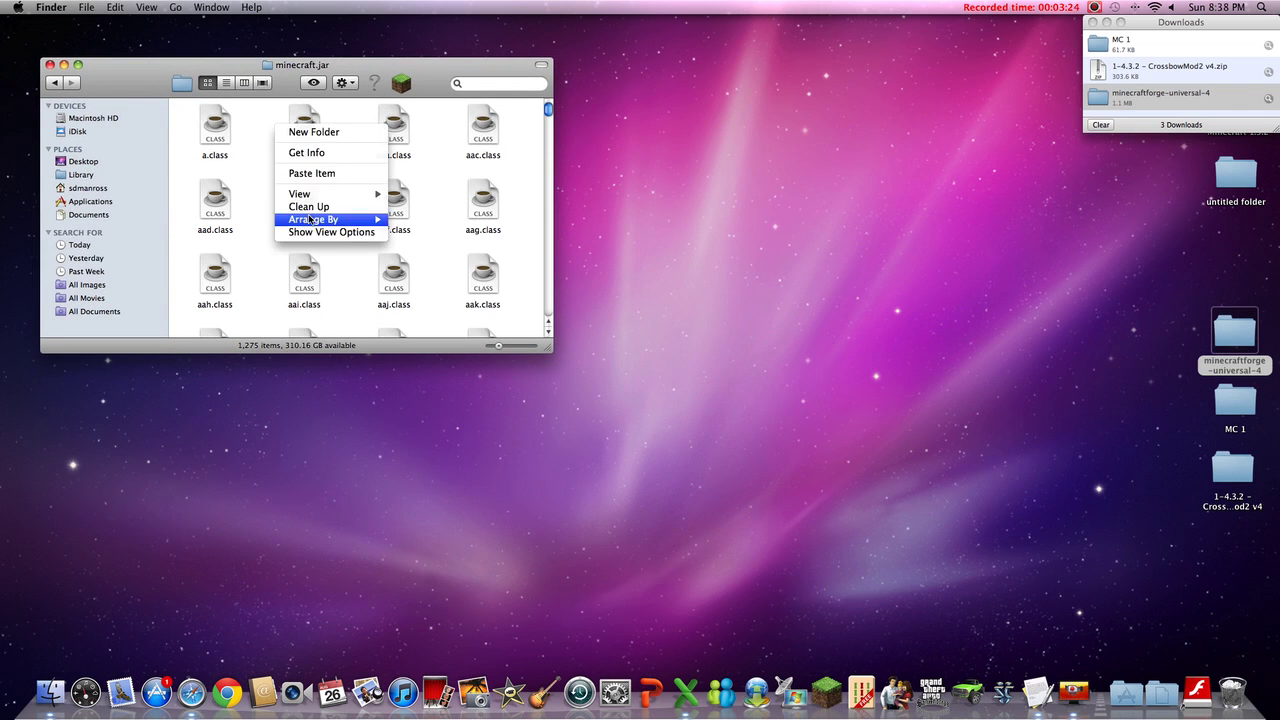
mouse_move(316, 221)
left_click(414, 270)
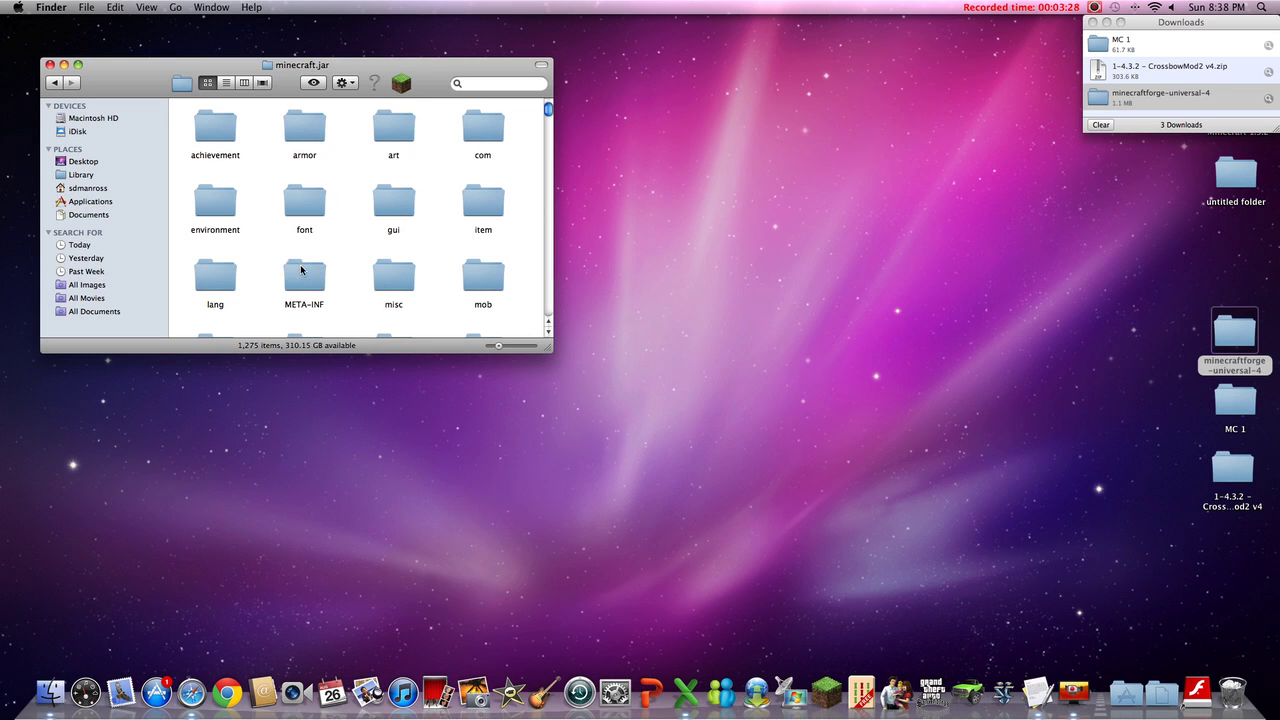
mouse_move(301, 269)
left_mouse_down()
mouse_move(311, 284)
mouse_move(398, 284)
mouse_move(1124, 604)
mouse_move(1226, 692)
left_mouse_up()
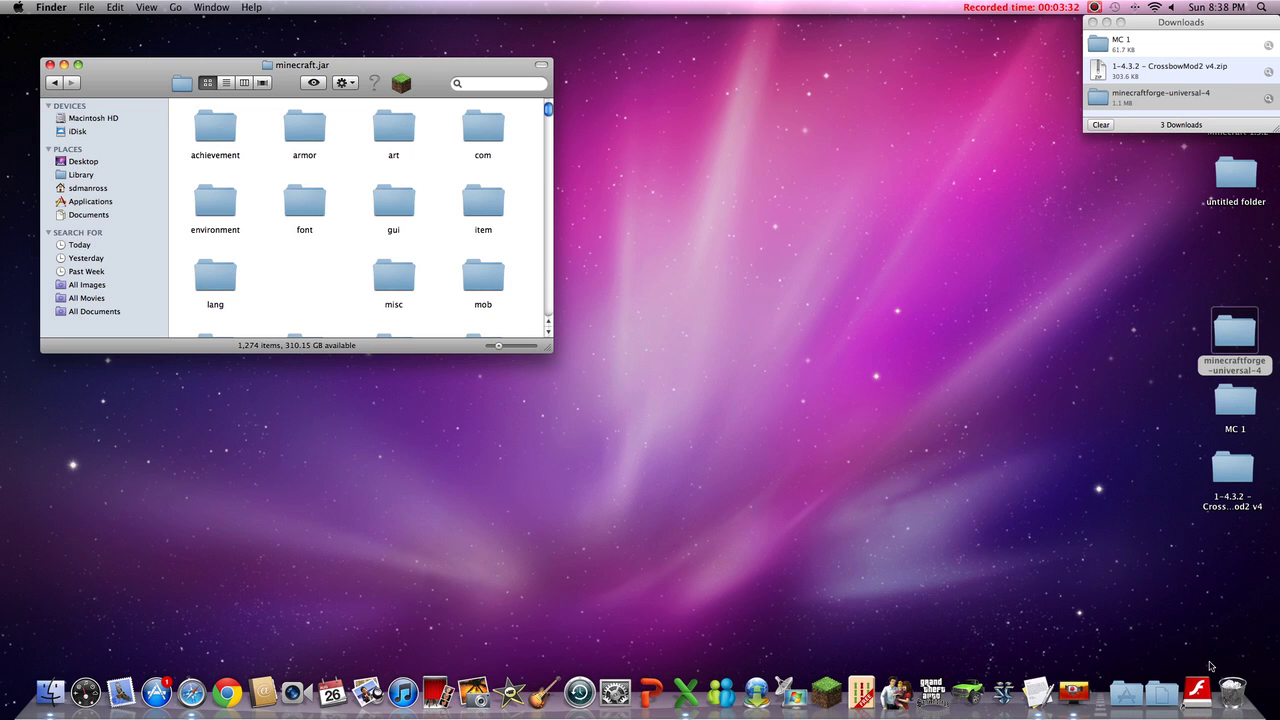
Move the minecraft.jar window aside and select the CrossbowMod2 and Forge desktop folders
left_click_drag(364, 63, 322, 22)
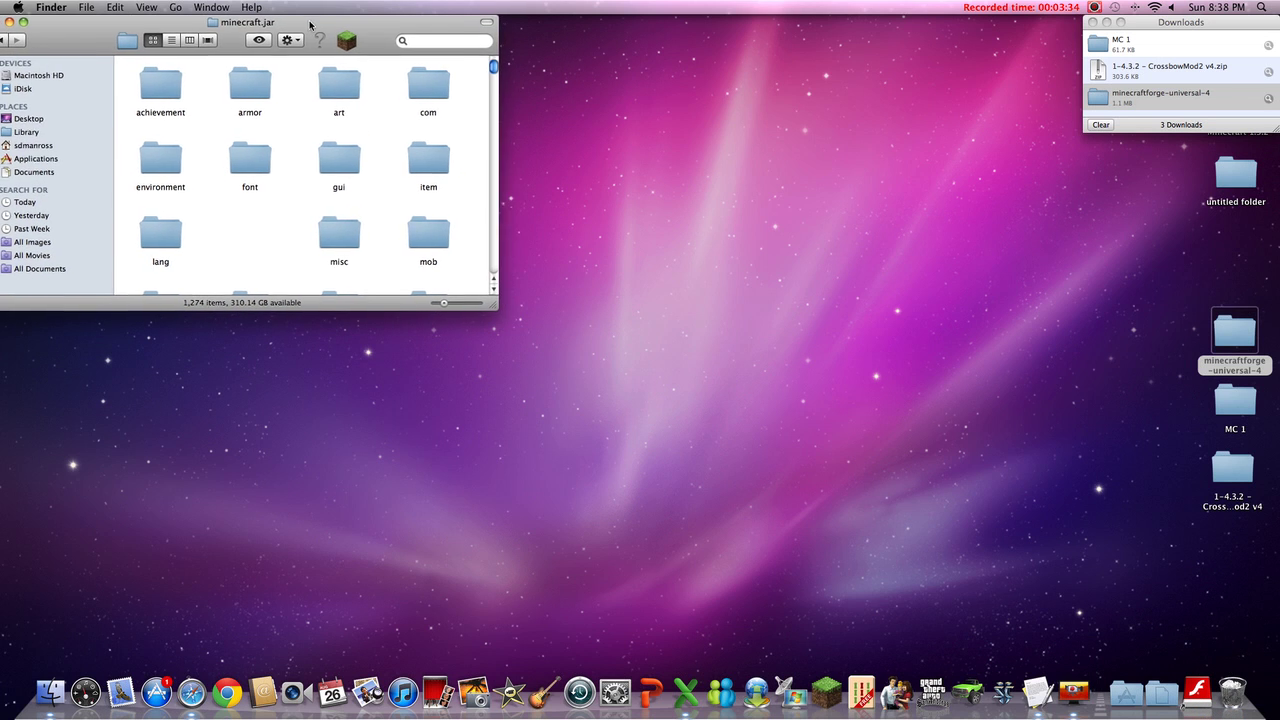
left_click(1242, 466)
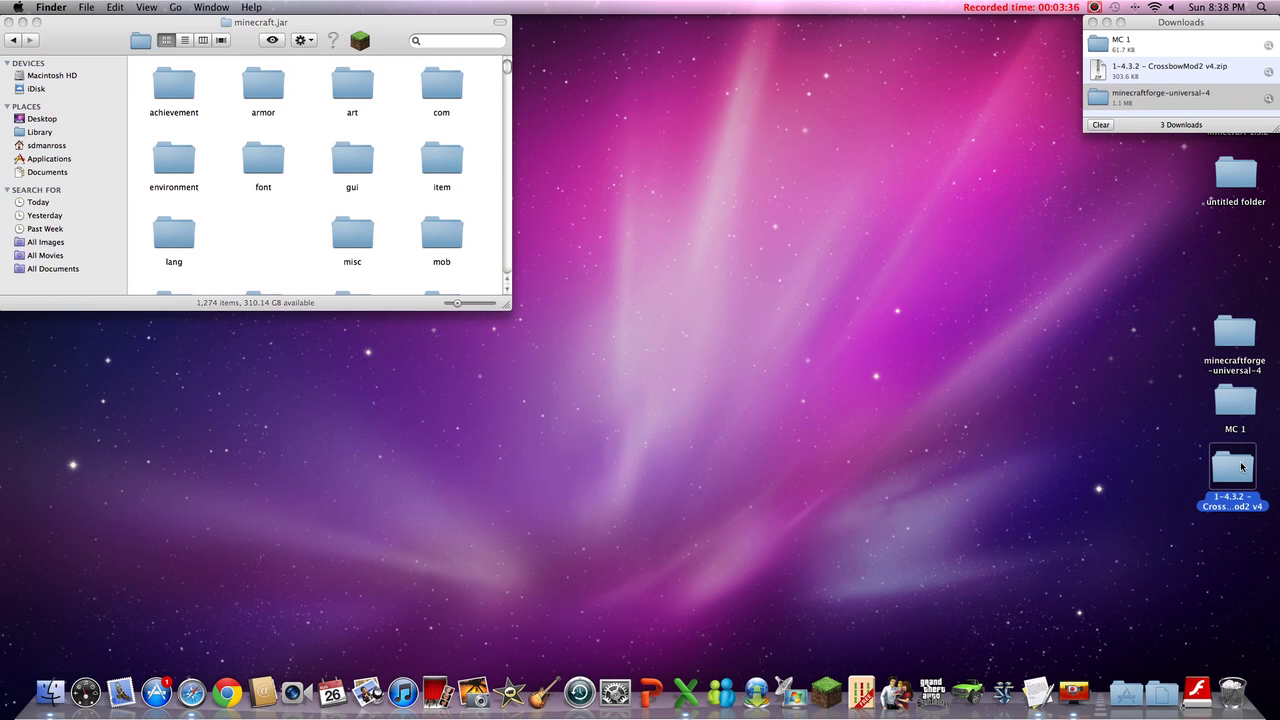
left_click(1226, 342)
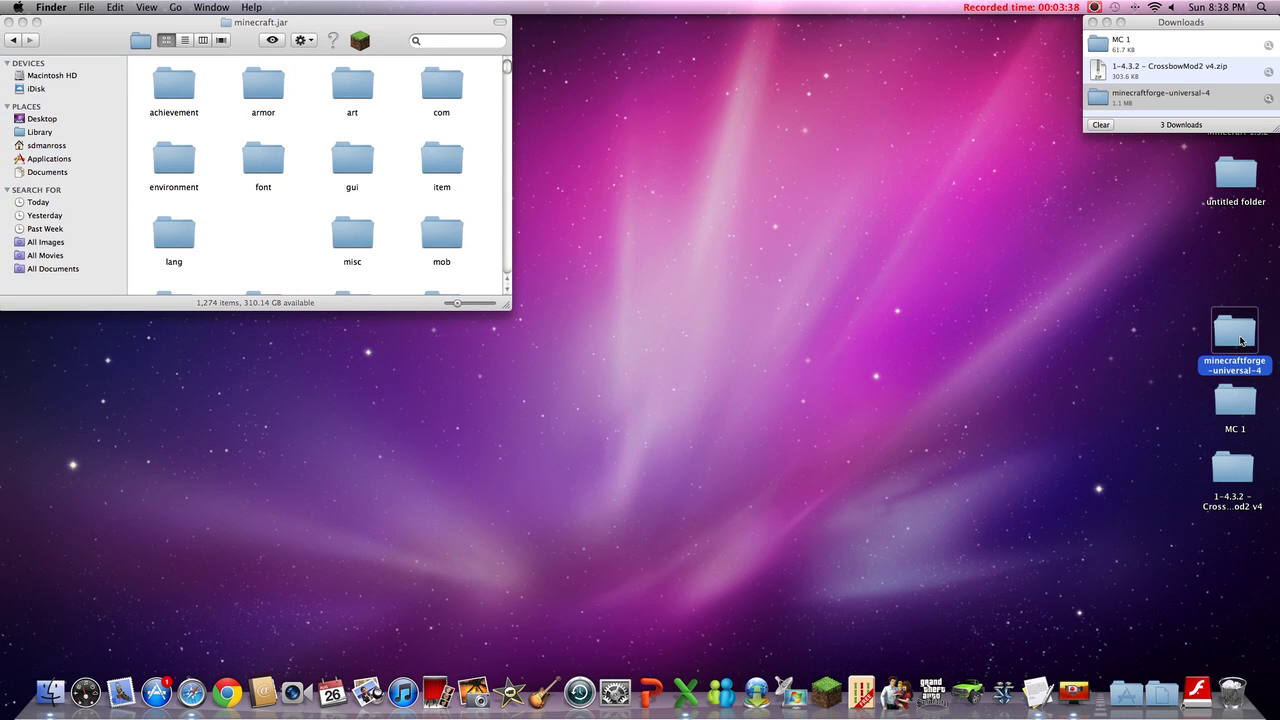
Paste the 147 class files from minecraftforge-universal-4 into minecraft.jar, replacing all duplicates, then close that window
double_click(1239, 340)
mouse_move(401, 43)
left_mouse_down()
mouse_move(932, 46)
mouse_move(903, 46)
left_mouse_up()
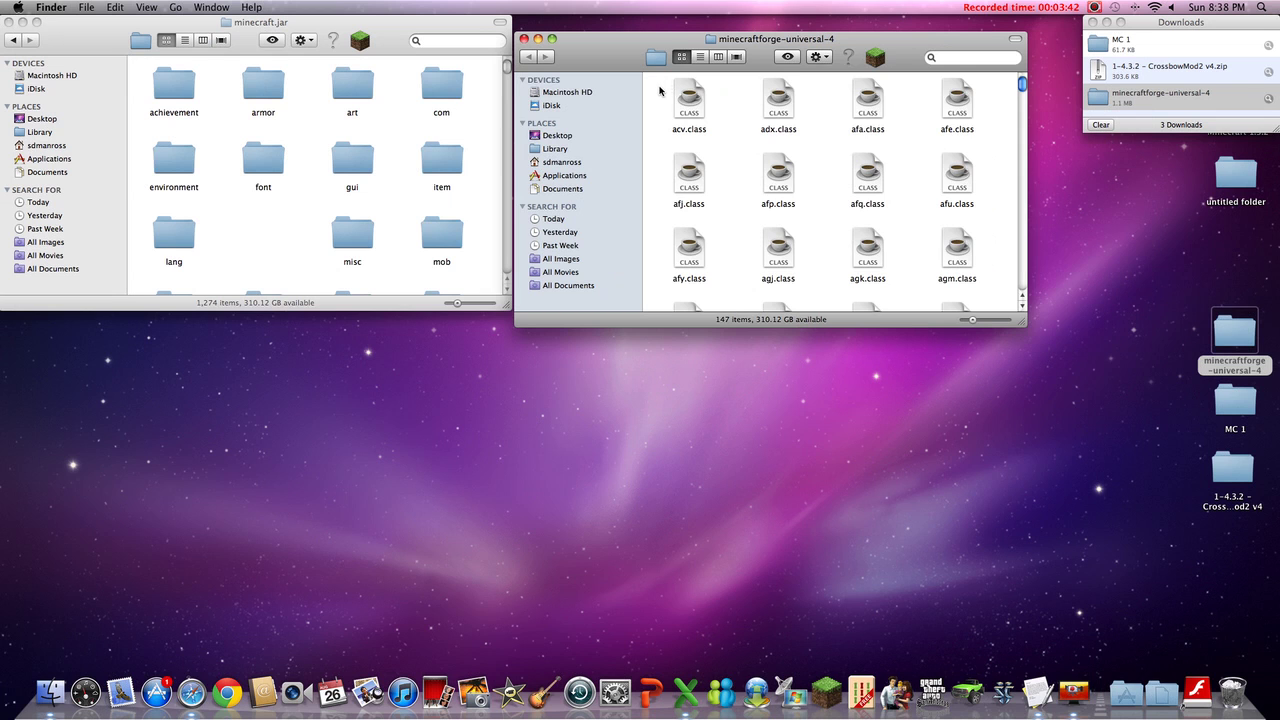
mouse_move(662, 76)
left_mouse_down()
mouse_move(985, 305)
mouse_move(963, 295)
mouse_move(965, 212)
left_mouse_up()
right_click(963, 206)
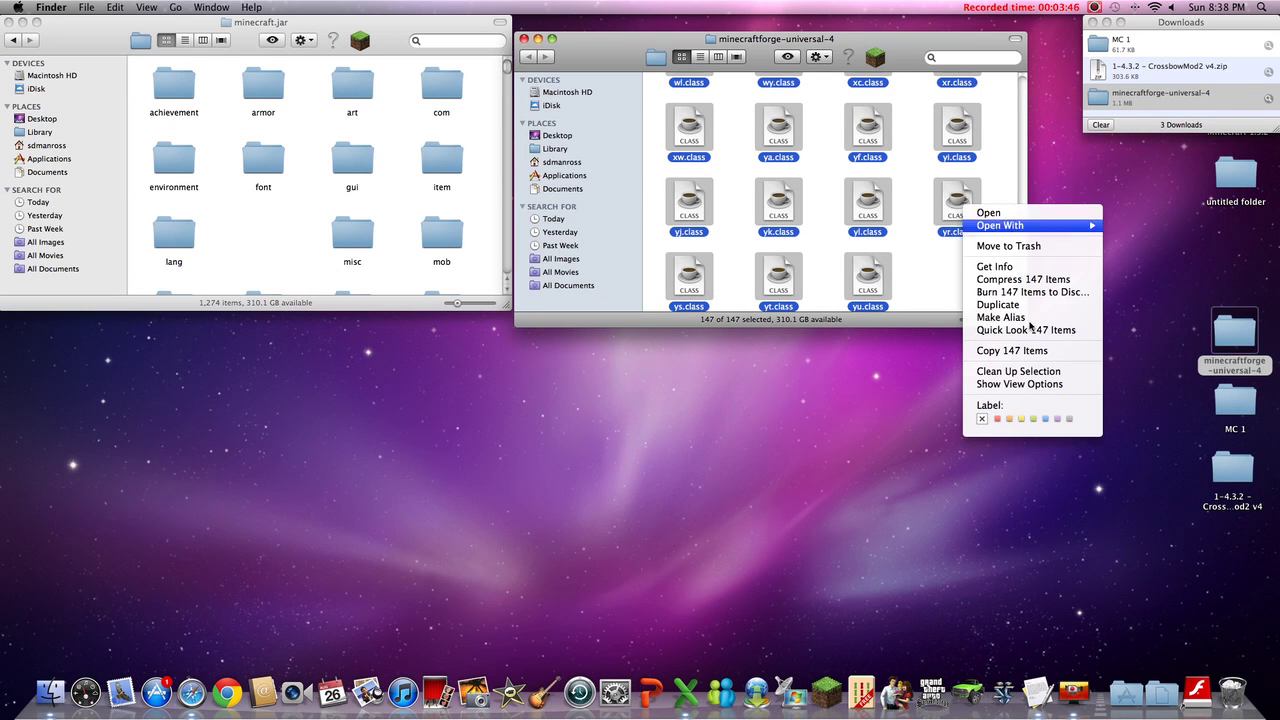
left_click(1030, 350)
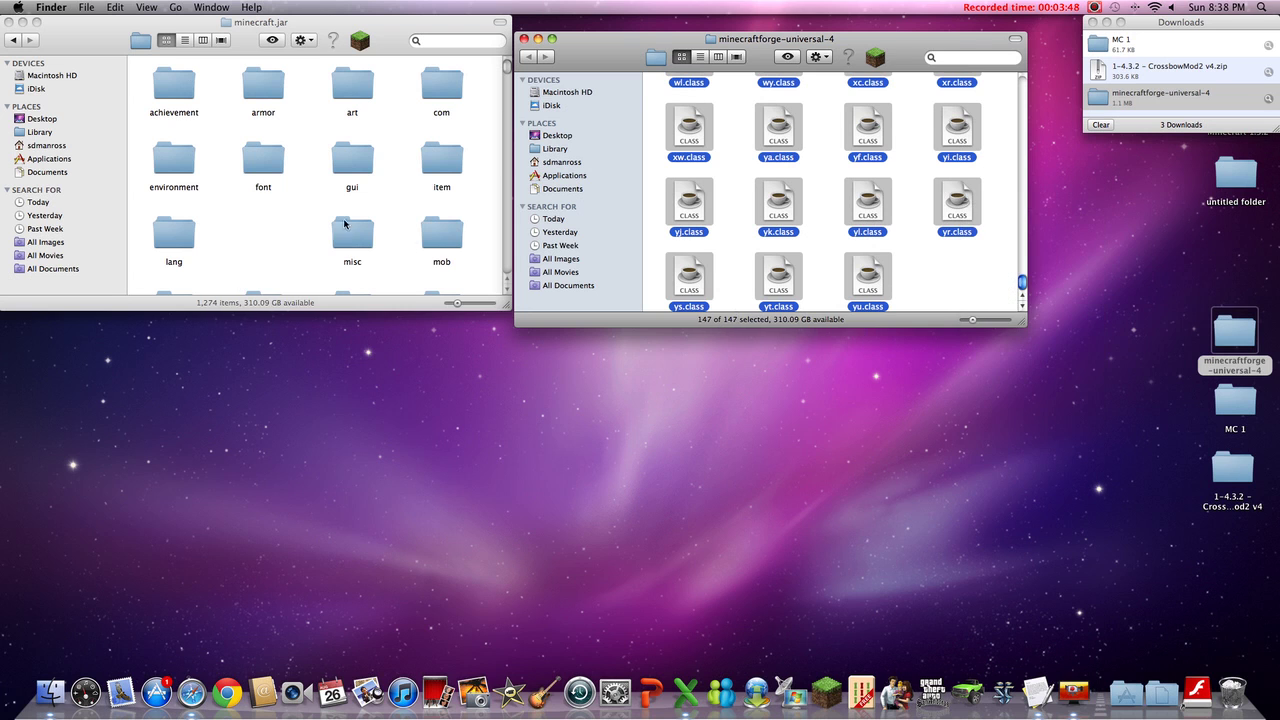
right_click(243, 222)
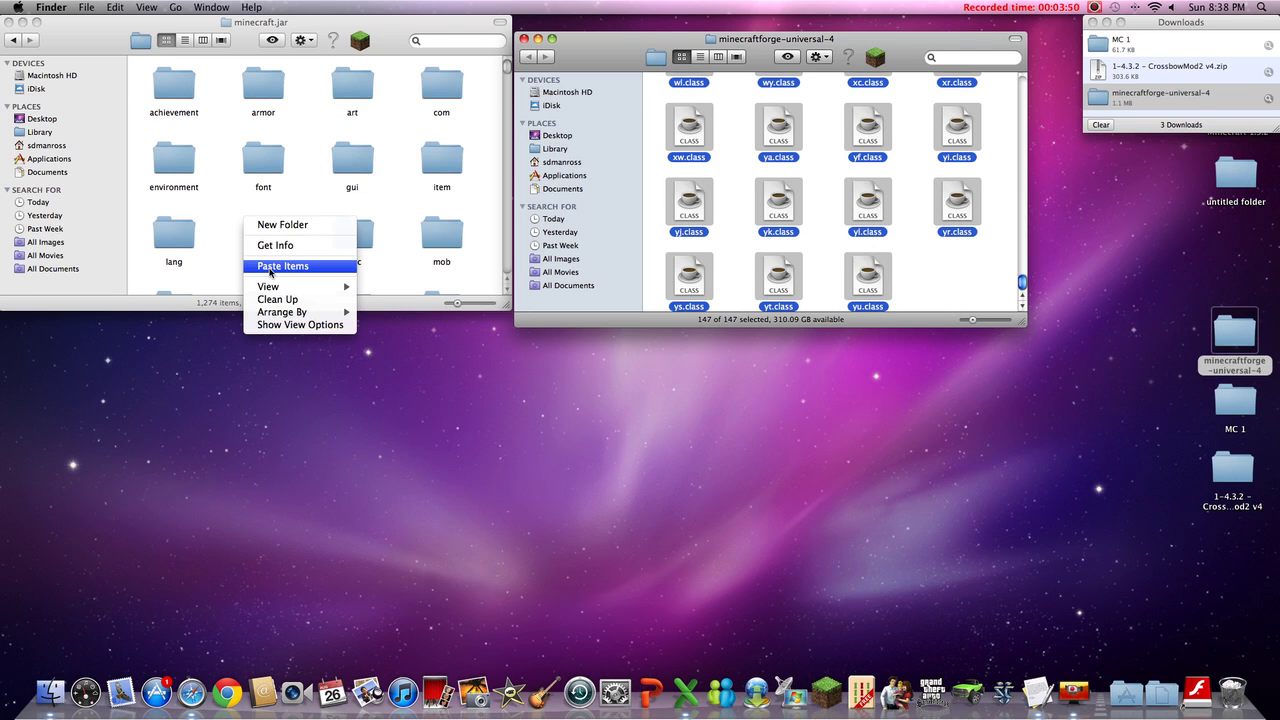
left_click(270, 266)
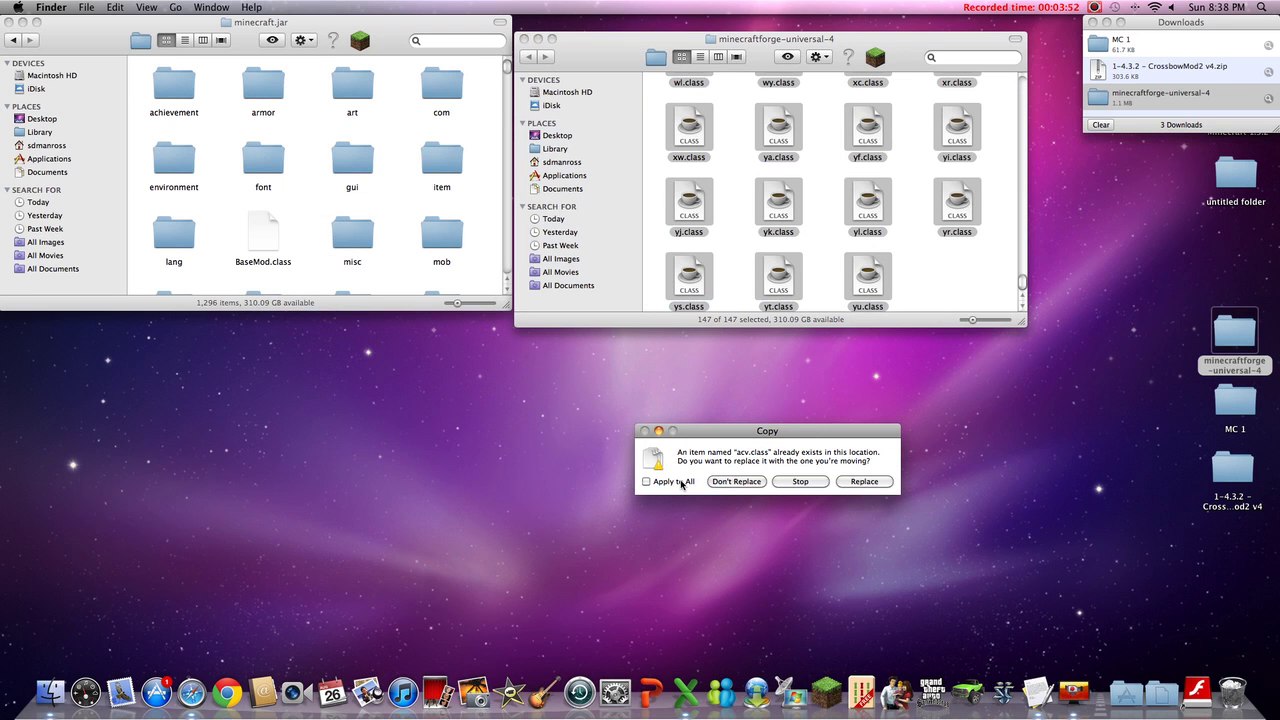
left_click(852, 482)
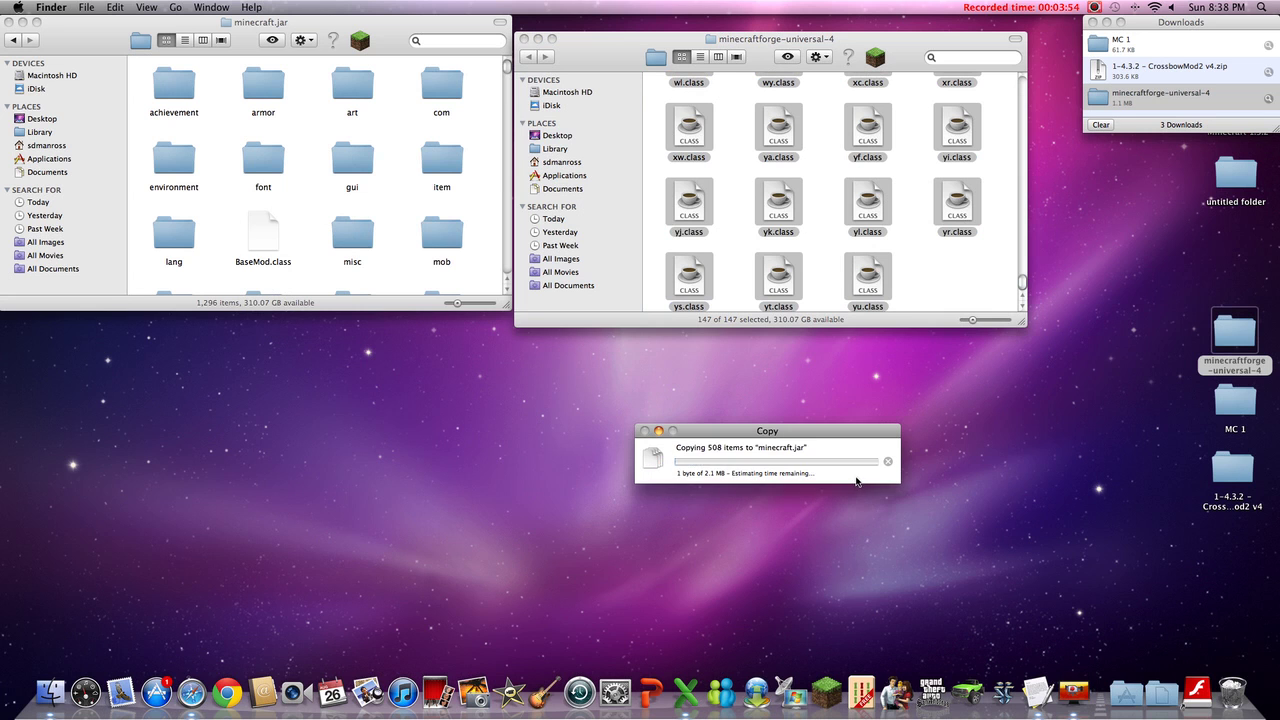
left_click(523, 38)
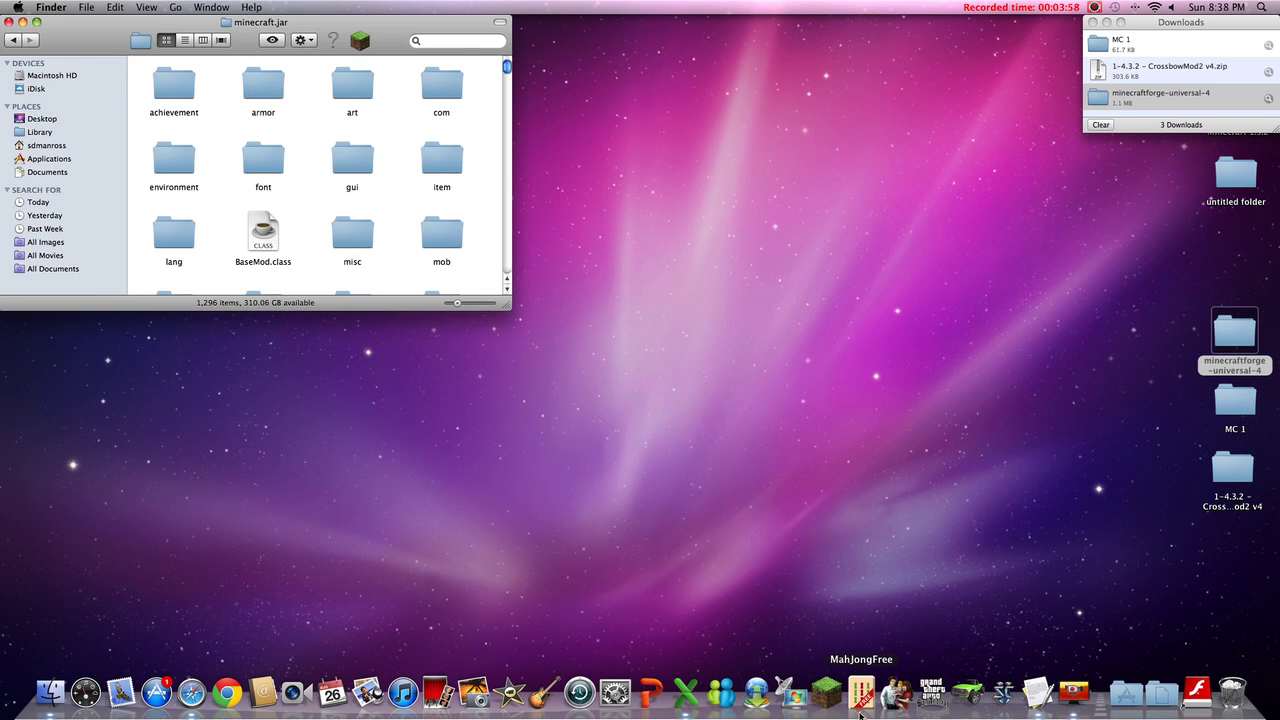
Launch Minecraft, log in, confirm Forge 4.0.0.200 with 2 mods on the title screen, then quit
left_click(830, 670)
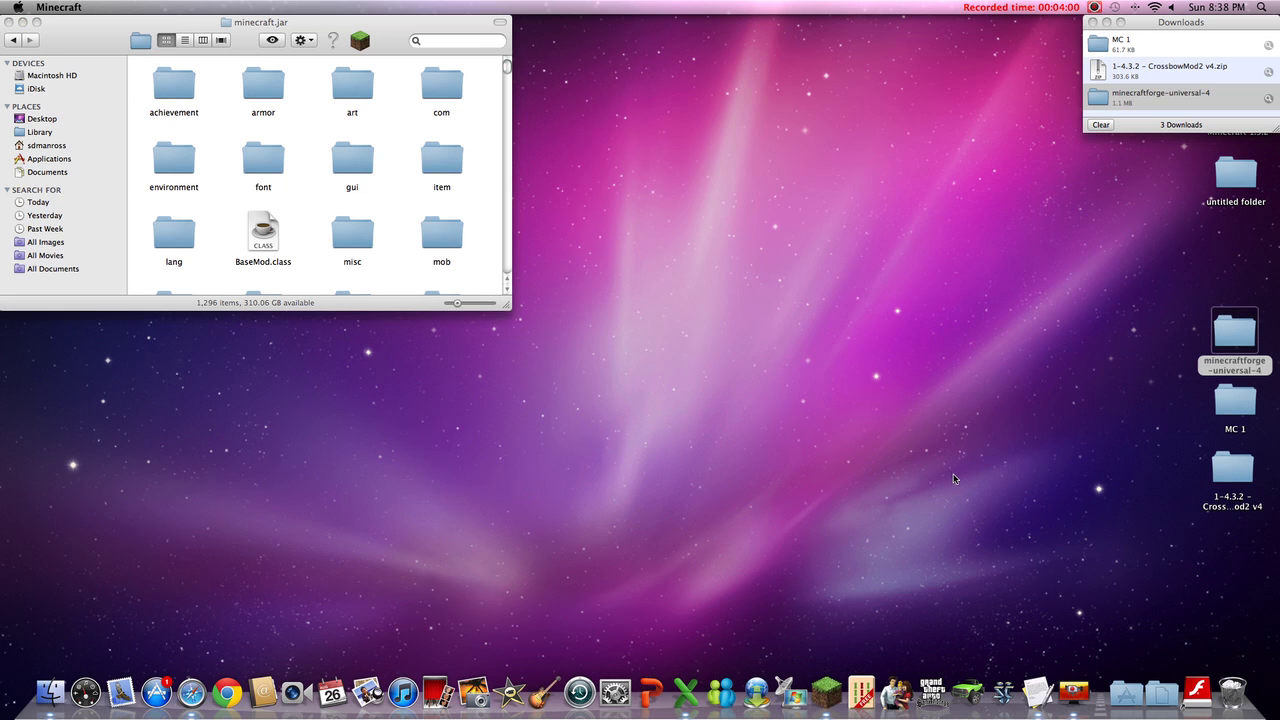
left_click(855, 480)
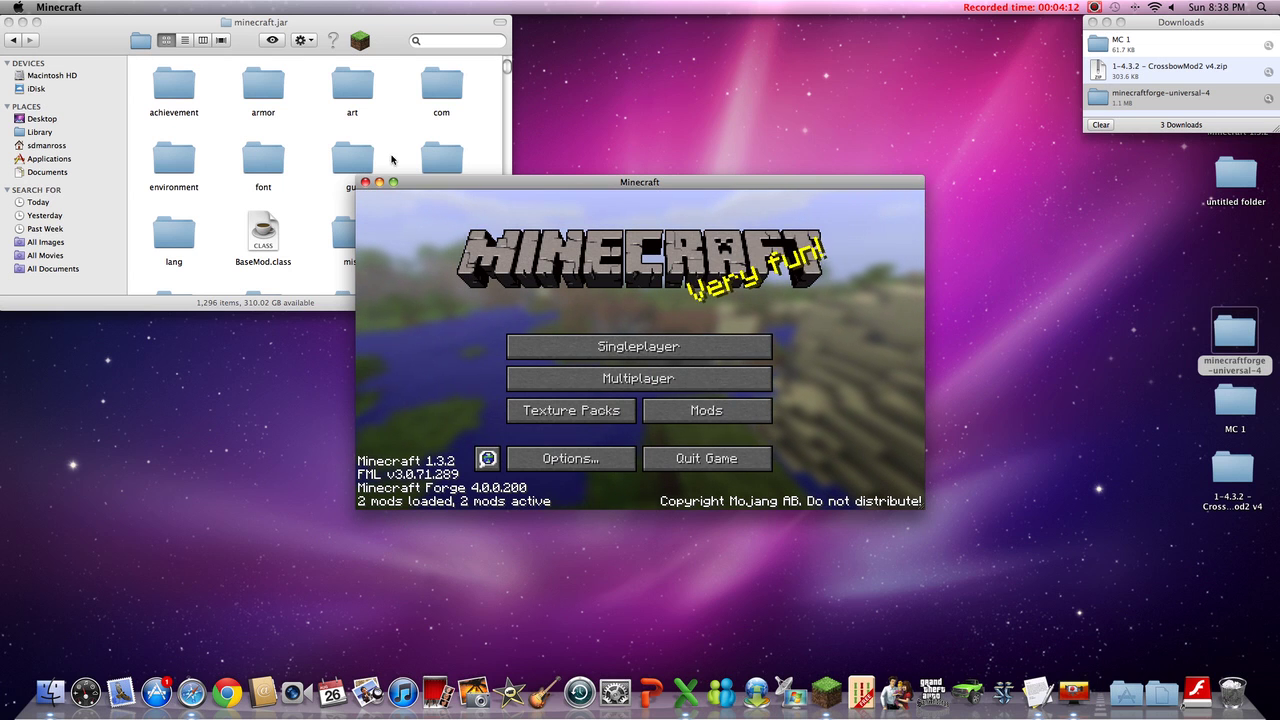
key("super+q")
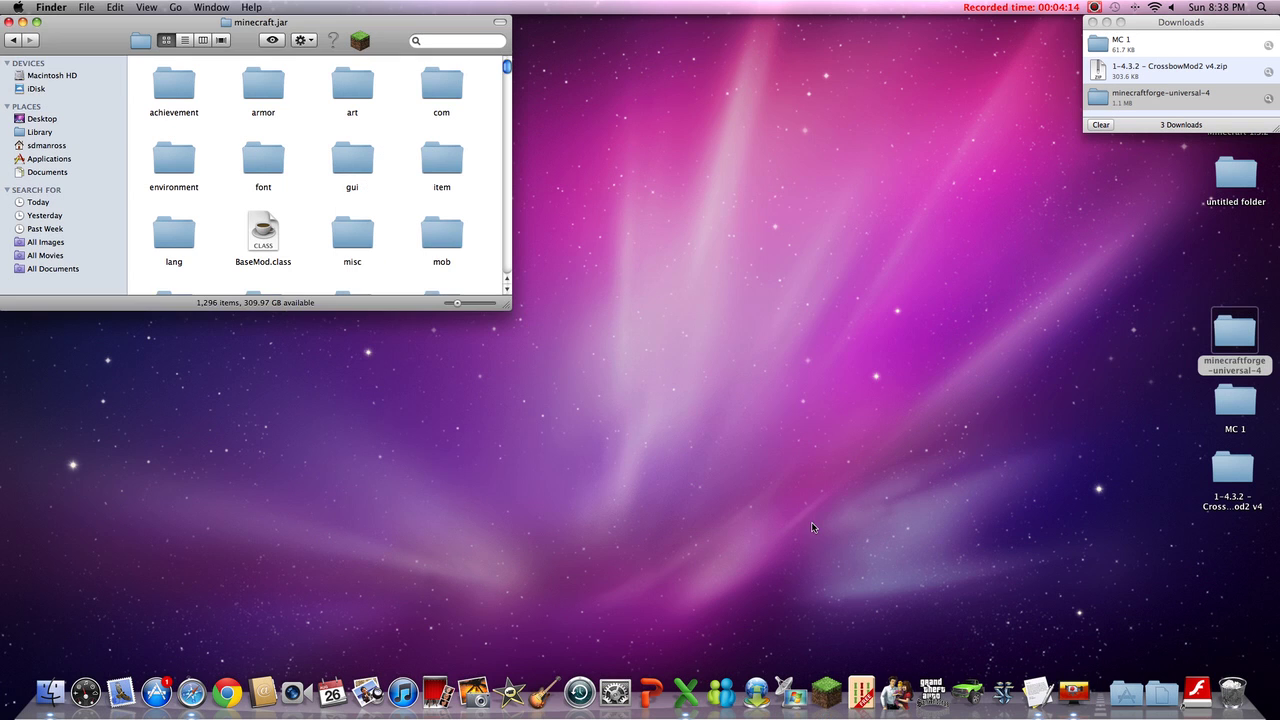
mouse_move(812, 527)
left_mouse_down()
mouse_move(731, 411)
mouse_move(706, 236)
mouse_move(1006, 552)
left_mouse_up()
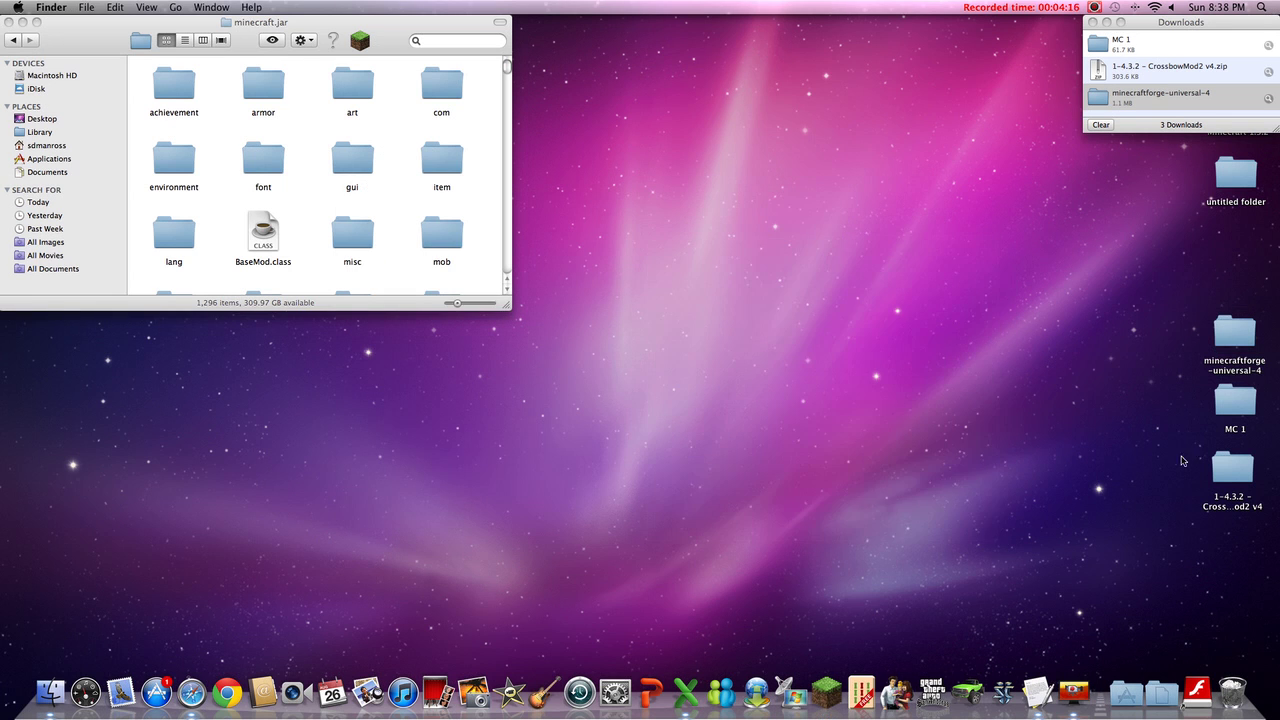
Open the MC 1 folder and copy its 12 Render Player API files
mouse_move(1012, 240)
left_mouse_down()
mouse_move(749, 409)
mouse_move(677, 480)
mouse_move(1028, 241)
left_mouse_up()
mouse_move(1025, 241)
left_mouse_down()
mouse_move(660, 436)
mouse_move(1030, 206)
left_mouse_up()
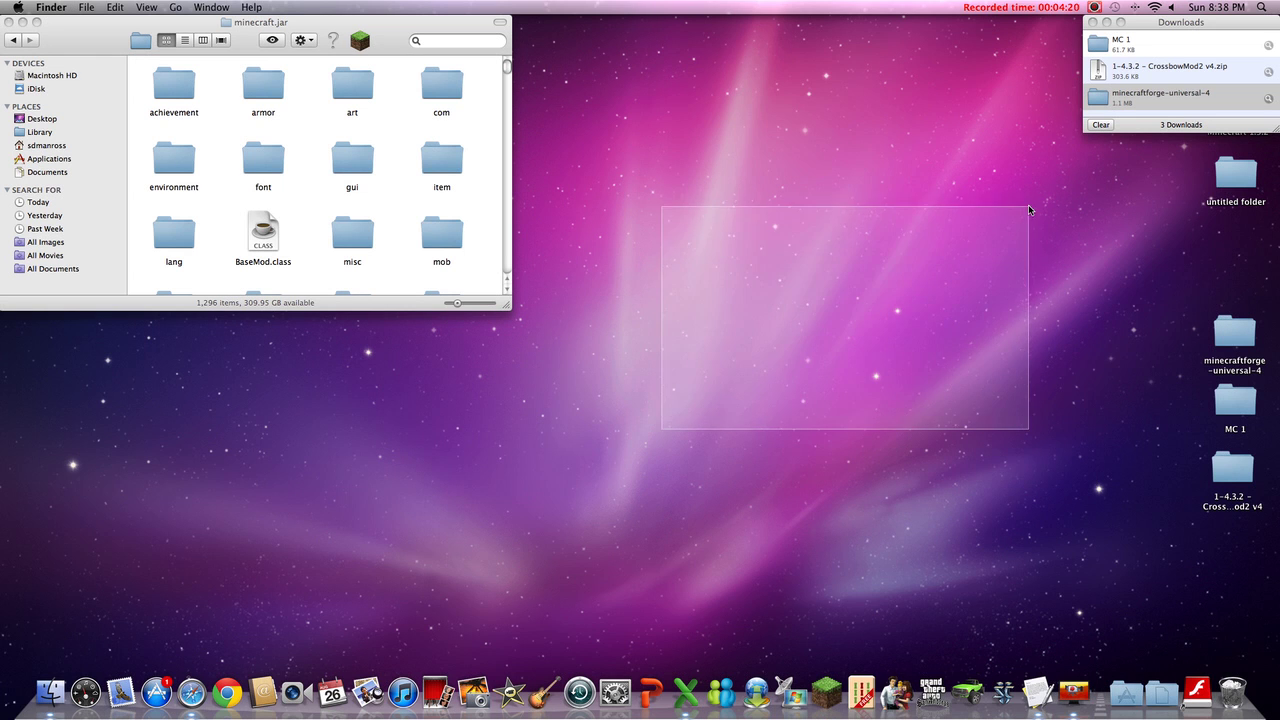
double_click(1243, 418)
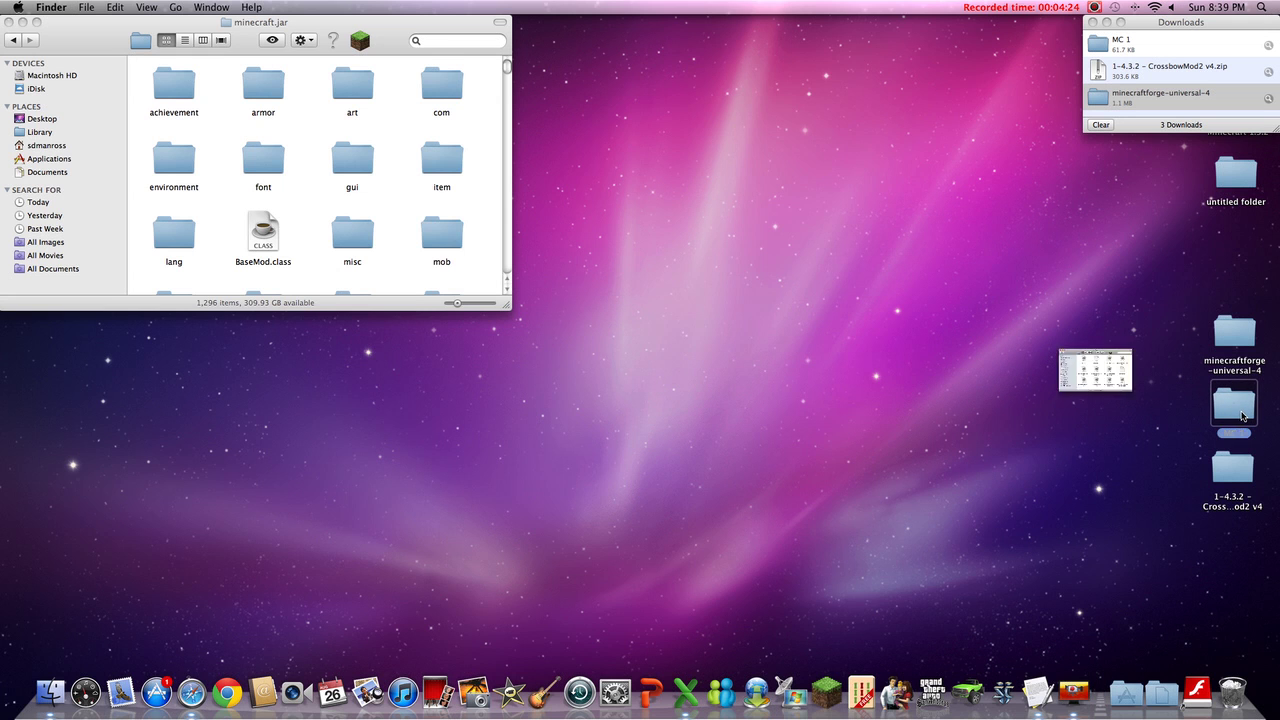
left_click_drag(380, 43, 805, 220)
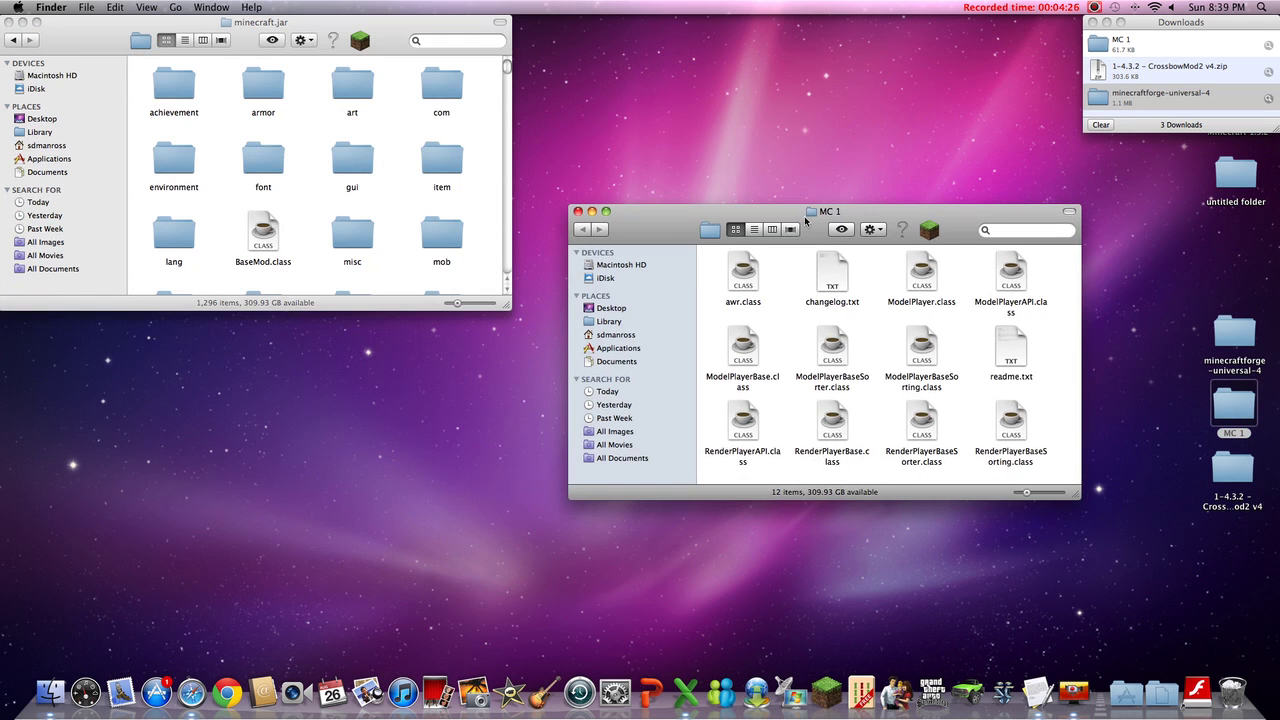
mouse_move(720, 261)
left_mouse_down()
mouse_move(1060, 392)
mouse_move(1090, 496)
mouse_move(1022, 439)
left_mouse_up()
right_click(1022, 439)
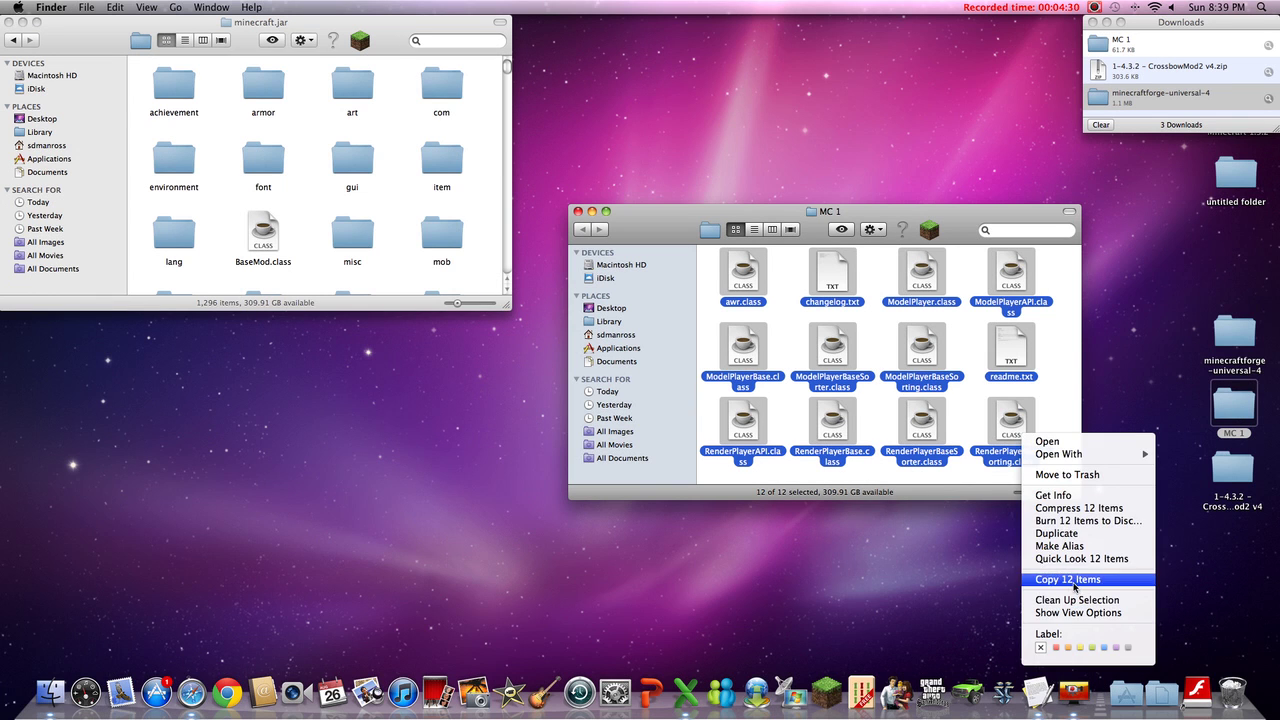
left_click(1076, 585)
Paste the 12 files into minecraft.jar, replacing duplicates like awr.class, and close MC 1
right_click(426, 200)
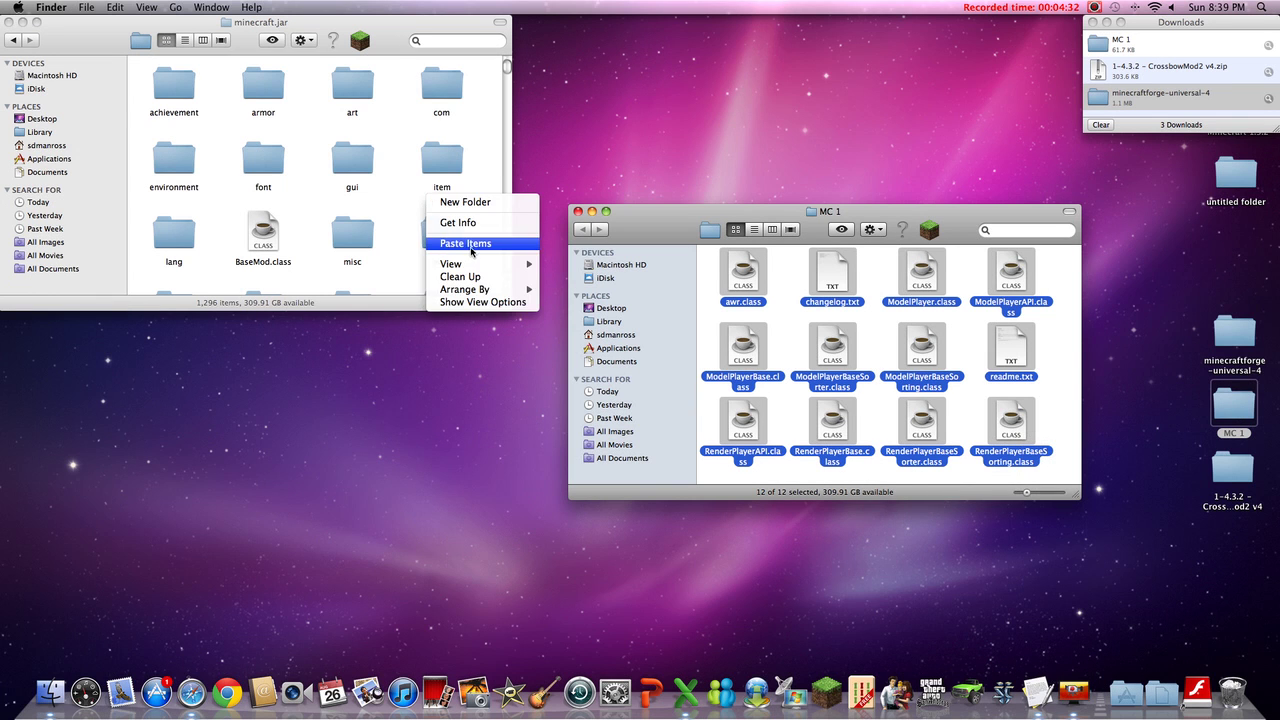
left_click(472, 247)
left_click(858, 482)
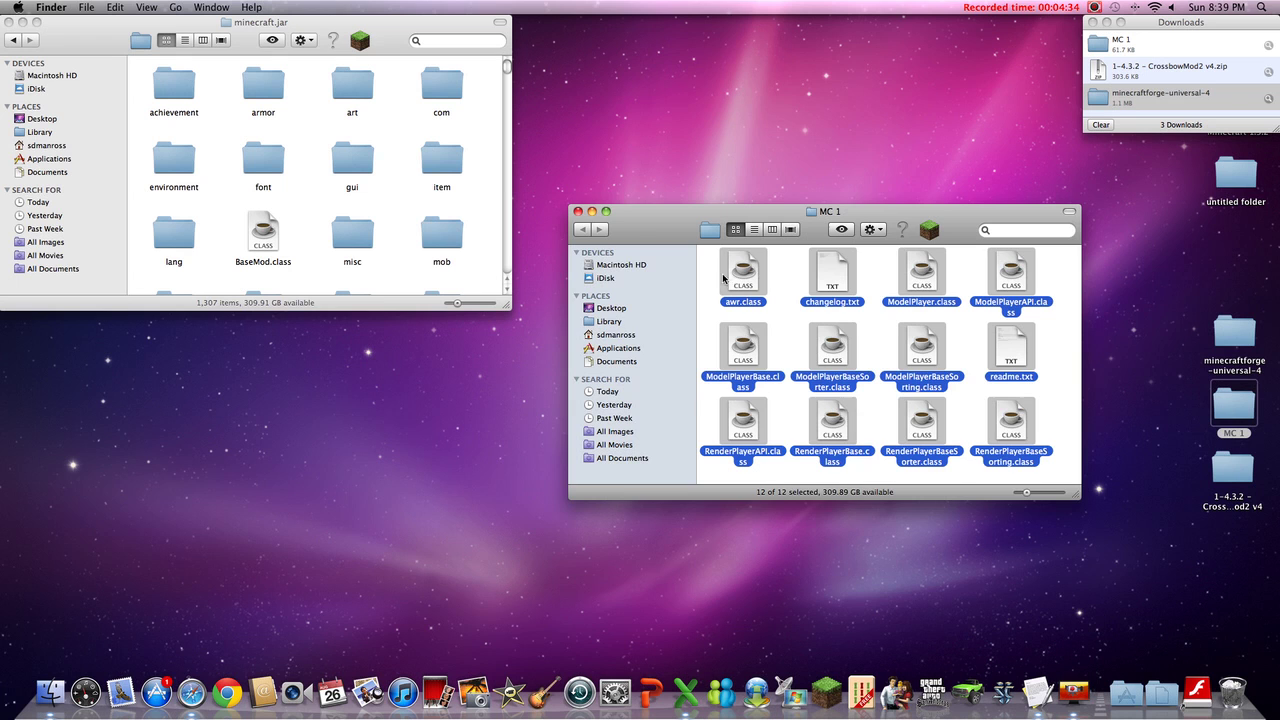
left_click(578, 212)
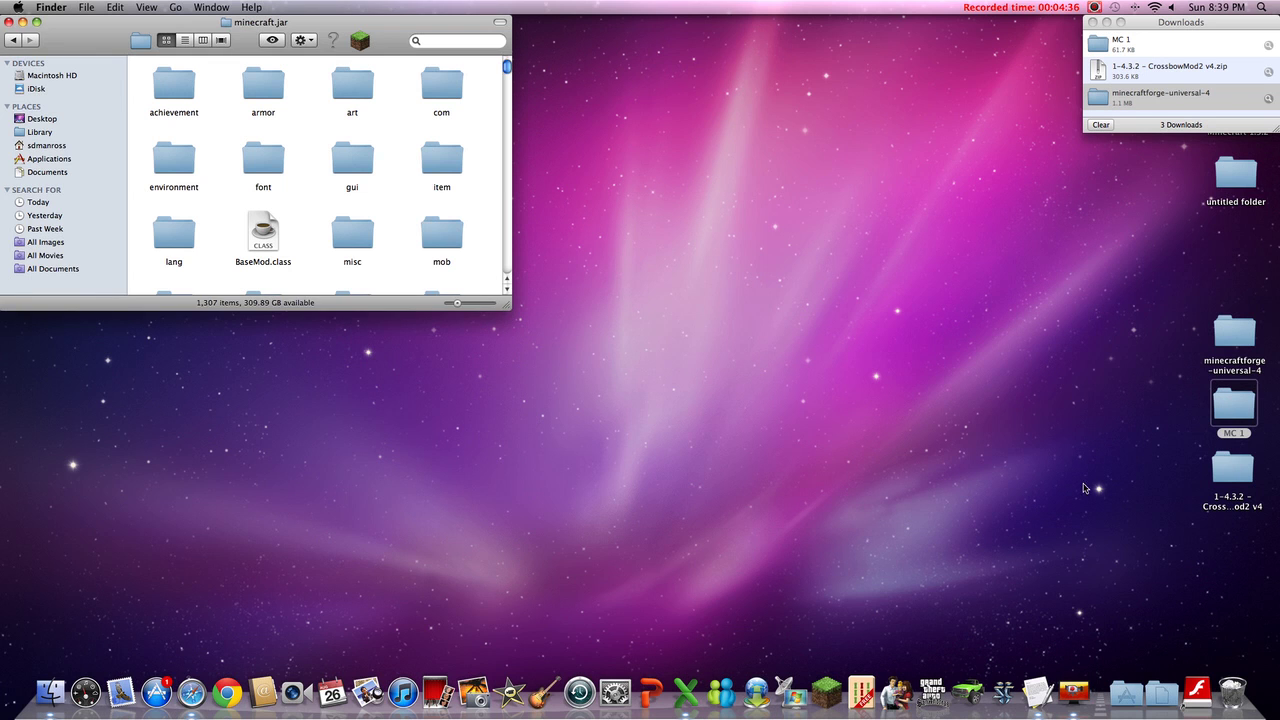
Copy the six PNG images from CrossbowMod2 v4's Crafting Recipes folder
double_click(1254, 462)
mouse_move(341, 44)
left_mouse_down()
mouse_move(891, 54)
mouse_move(841, 62)
left_mouse_up()
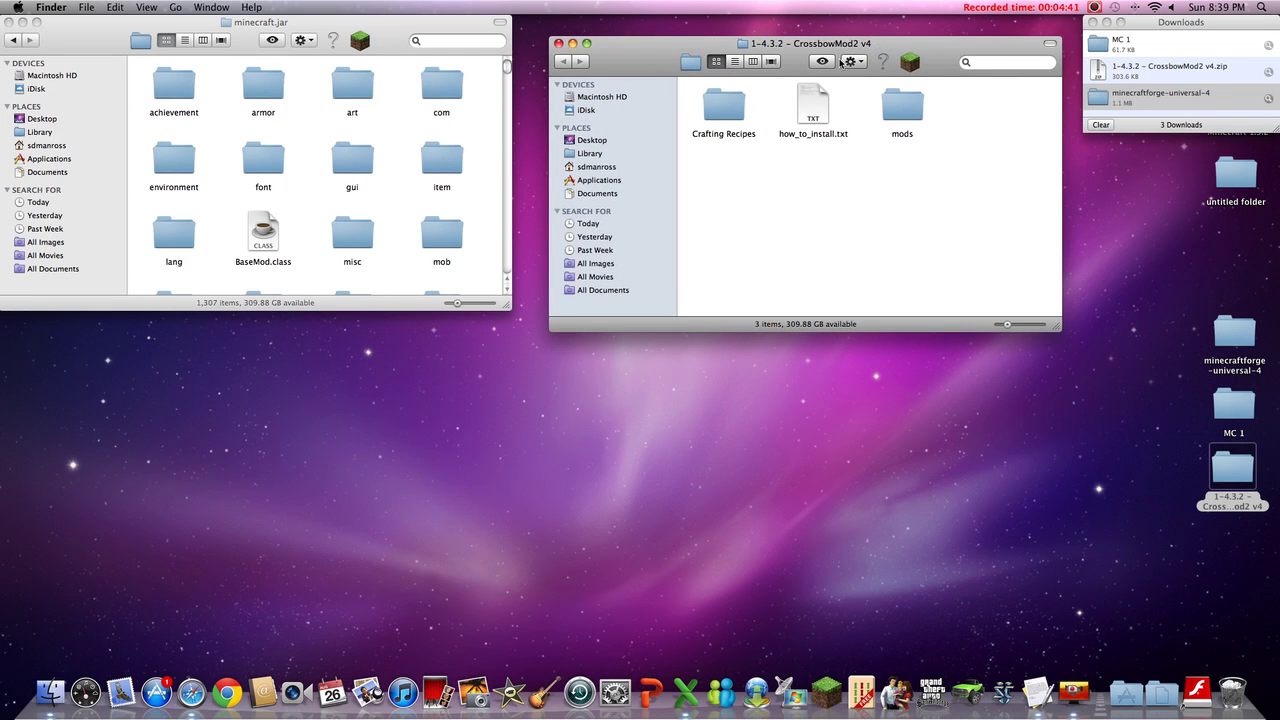
double_click(724, 112)
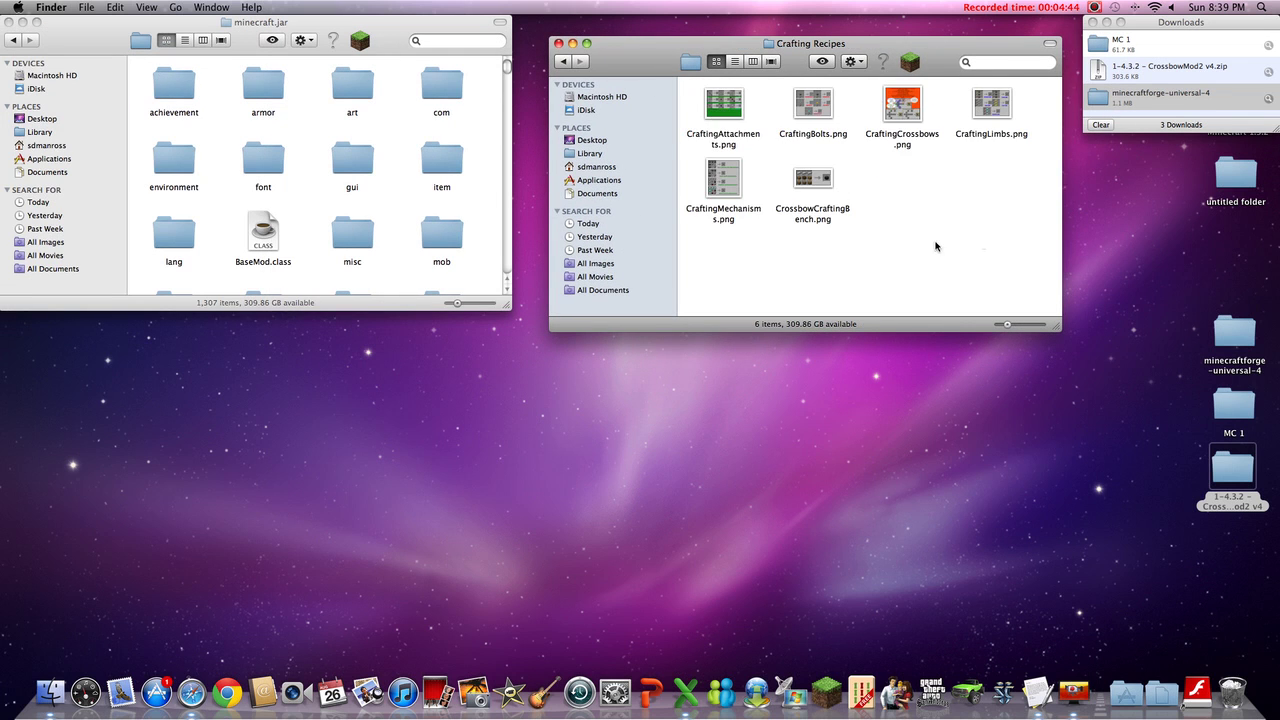
left_click_drag(984, 252, 688, 86)
right_click(721, 99)
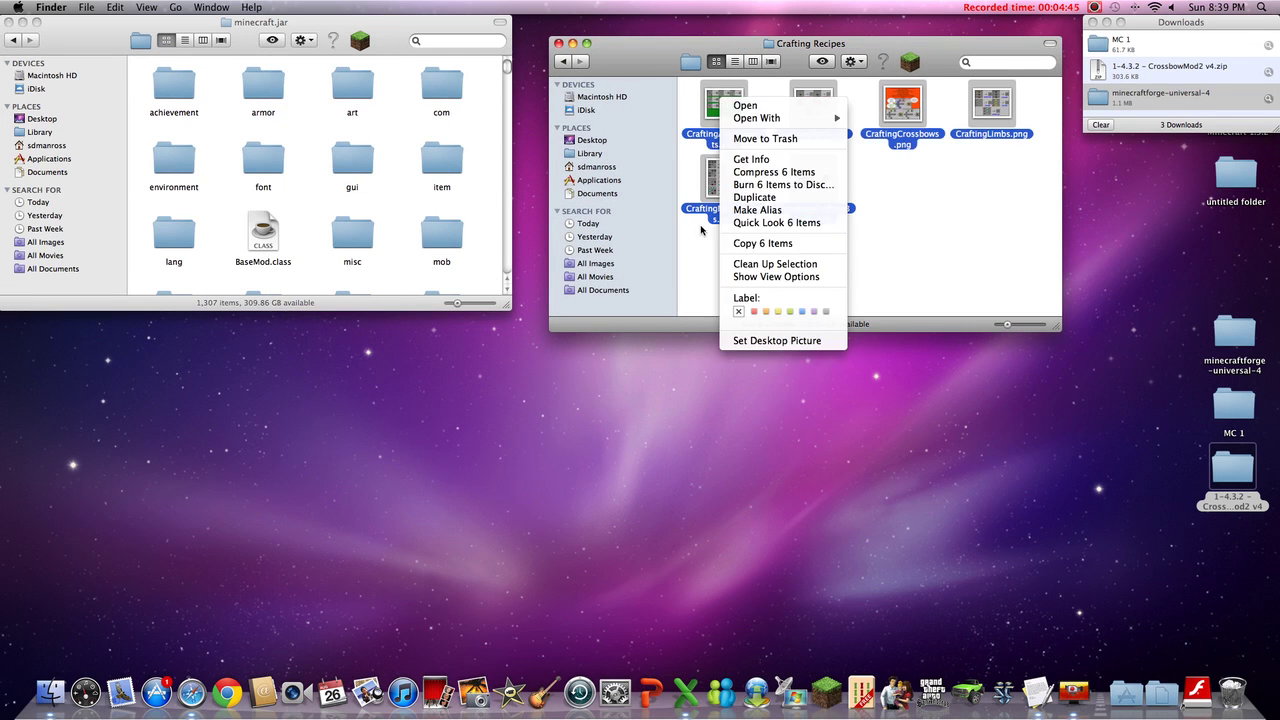
left_click(771, 246)
Paste the six recipe images into minecraft.jar and return to the main minecraft folder
right_click(400, 199)
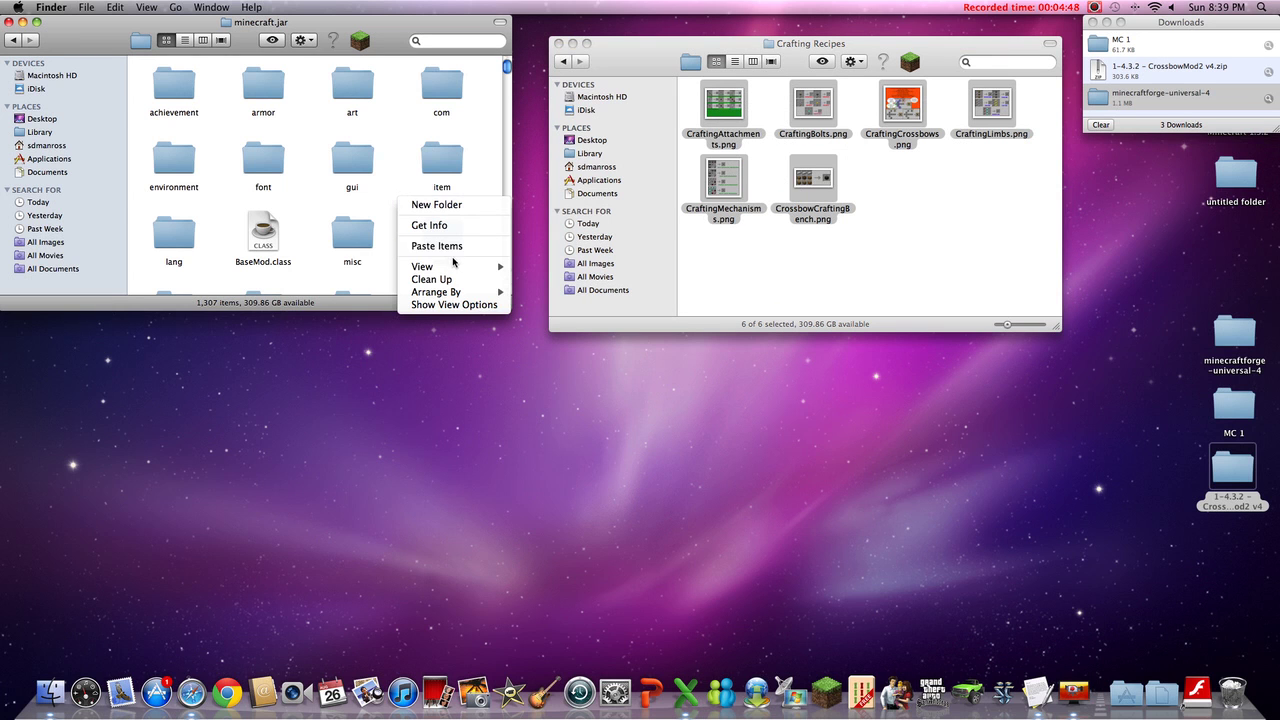
left_click(454, 248)
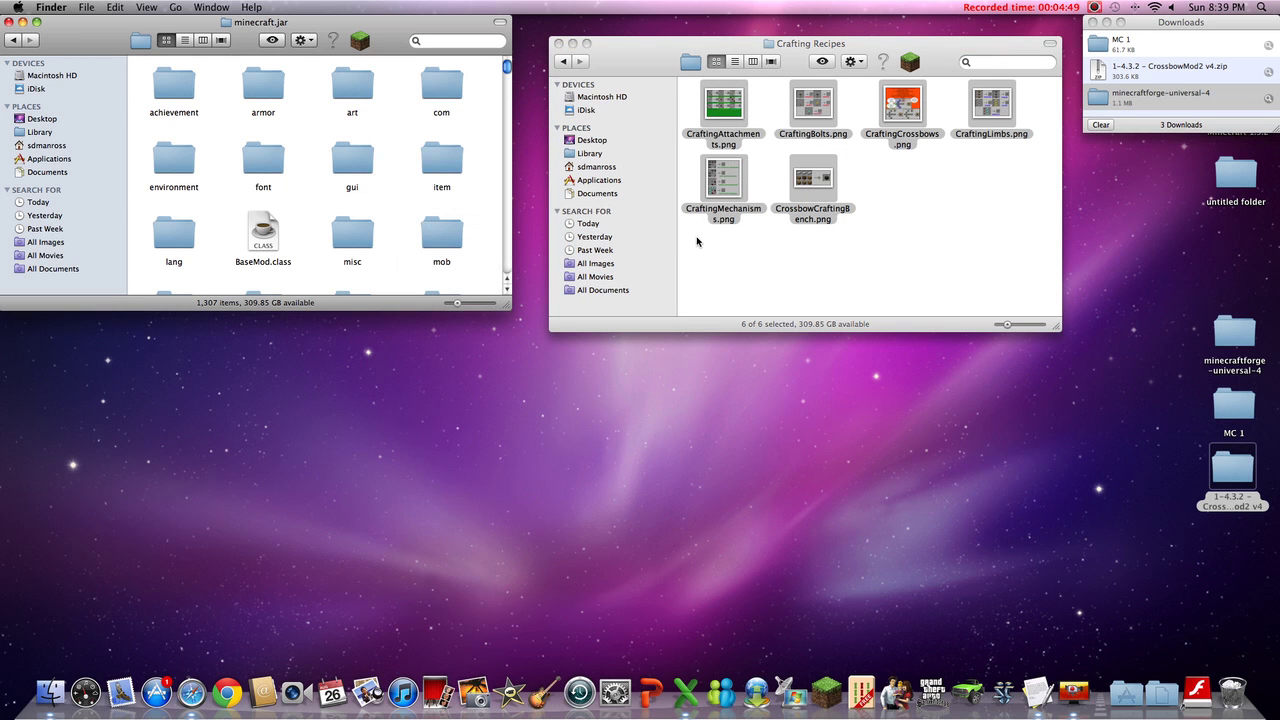
left_click(568, 61)
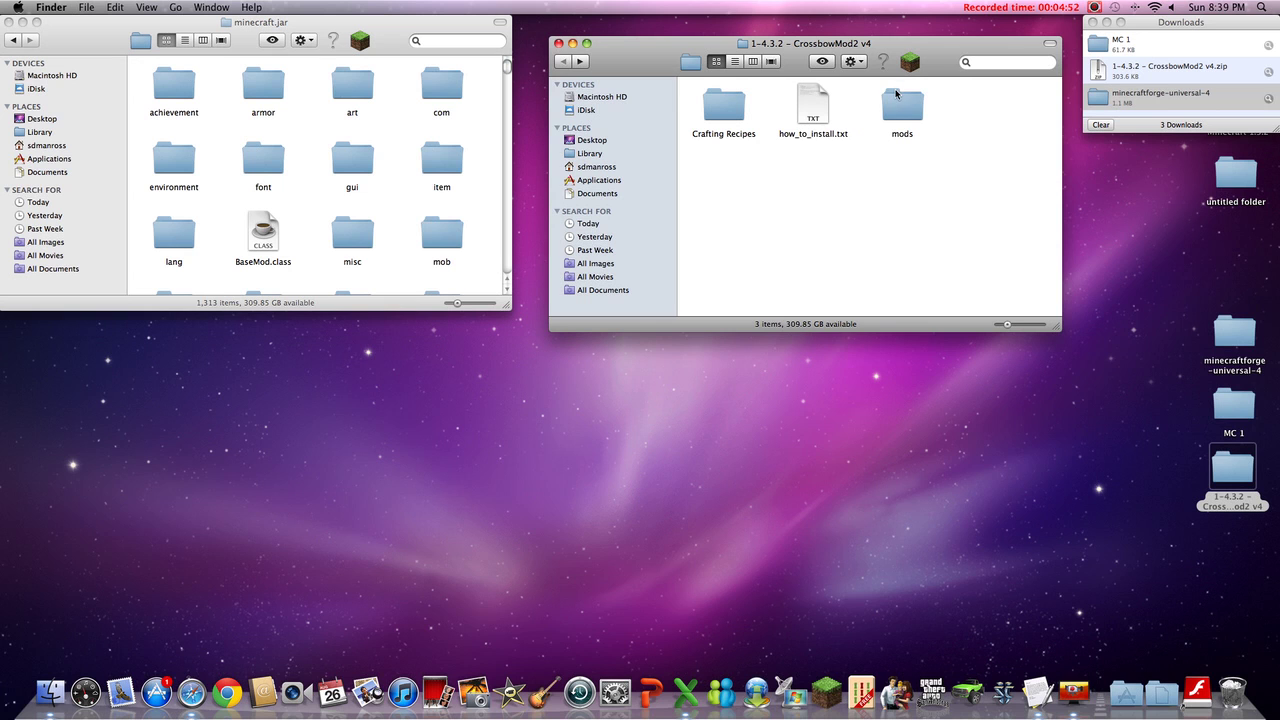
left_click(7, 45)
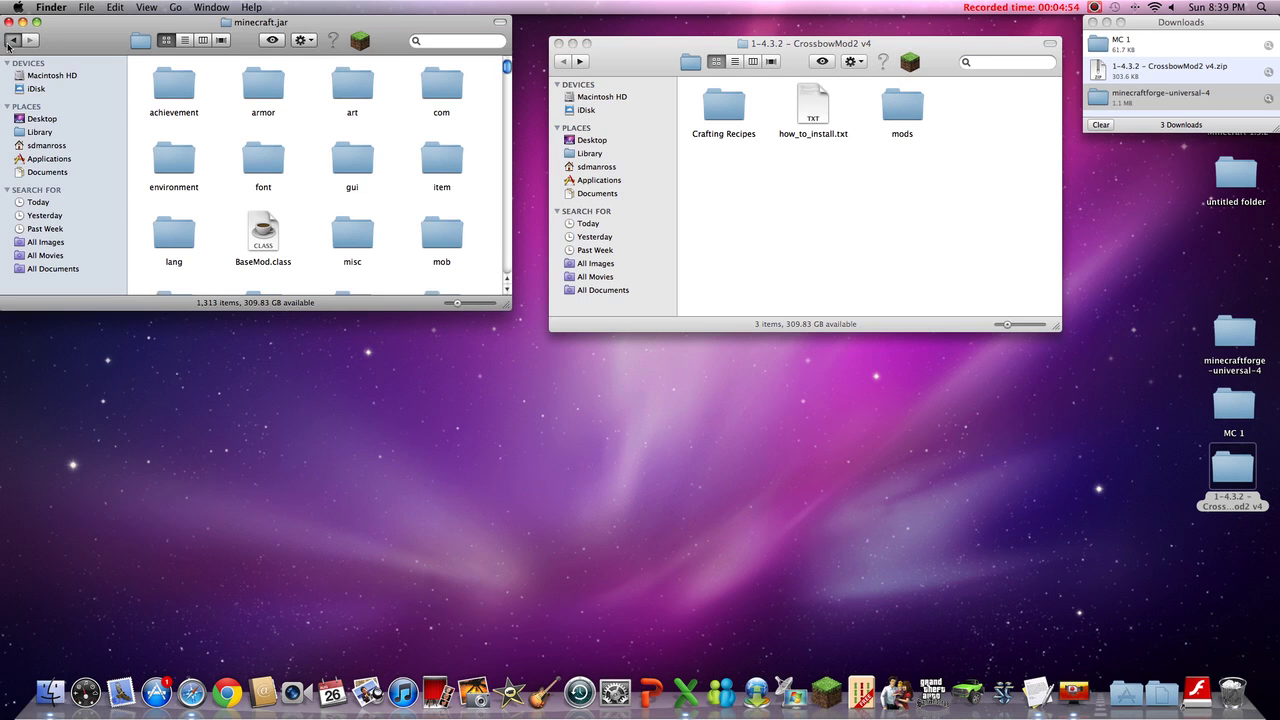
left_click(9, 42)
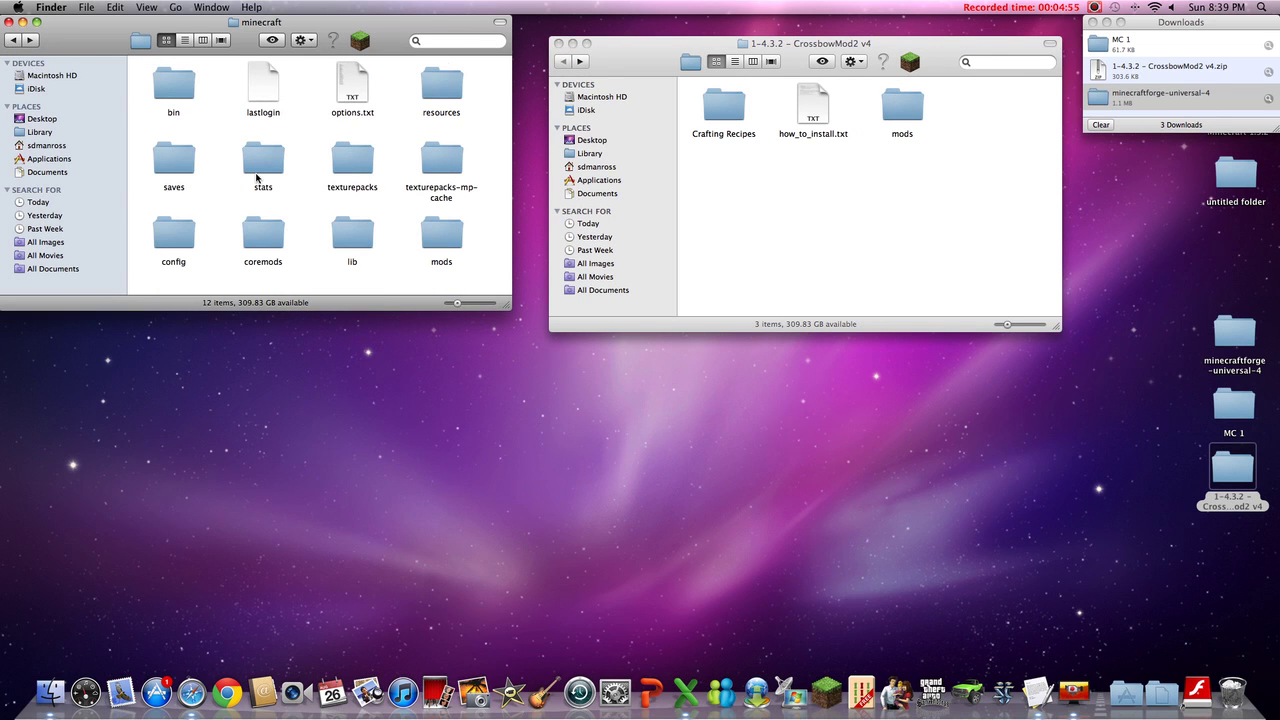
Open both mods folders and copy CrossbowMod2-132.zip from the Crossbow download
double_click(437, 231)
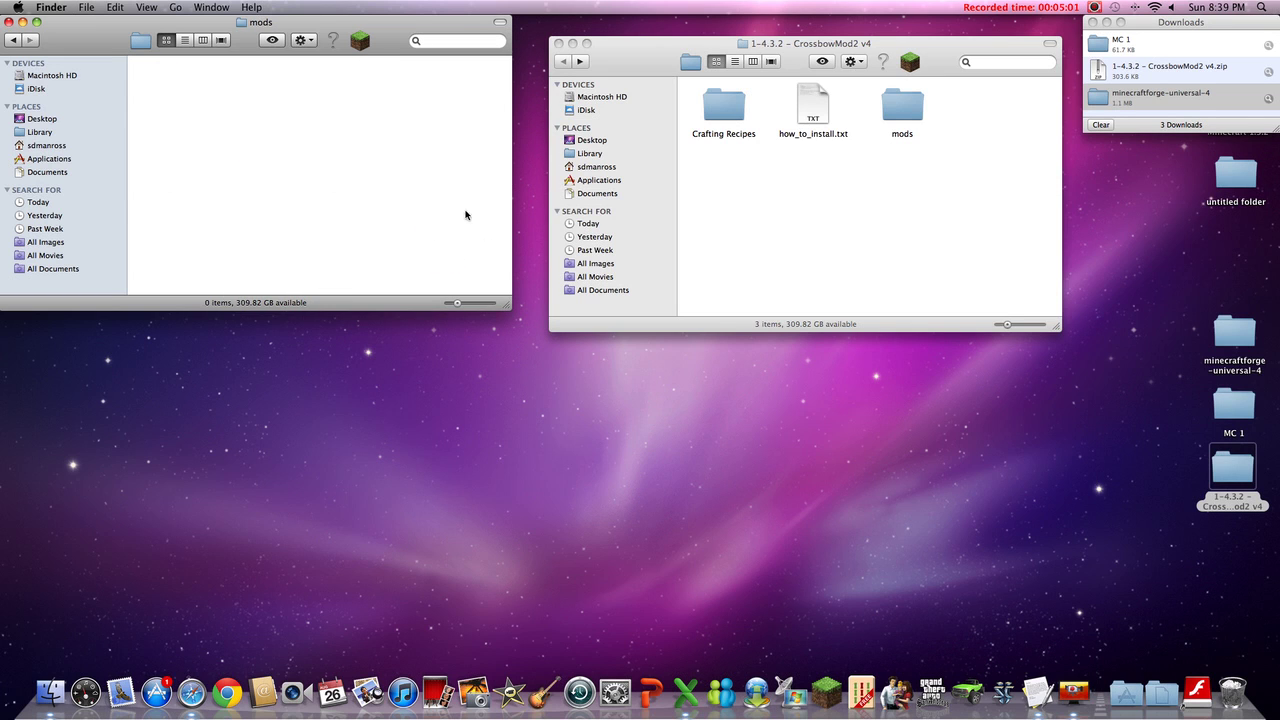
double_click(885, 130)
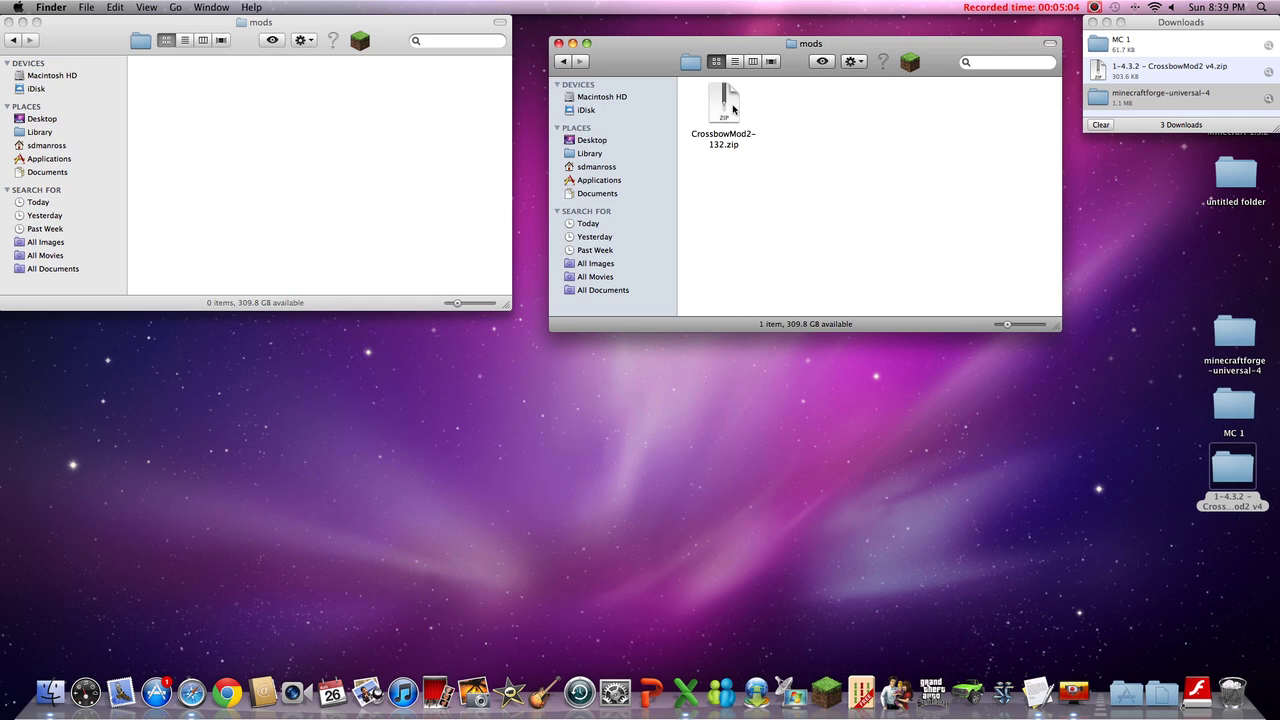
right_click(733, 107)
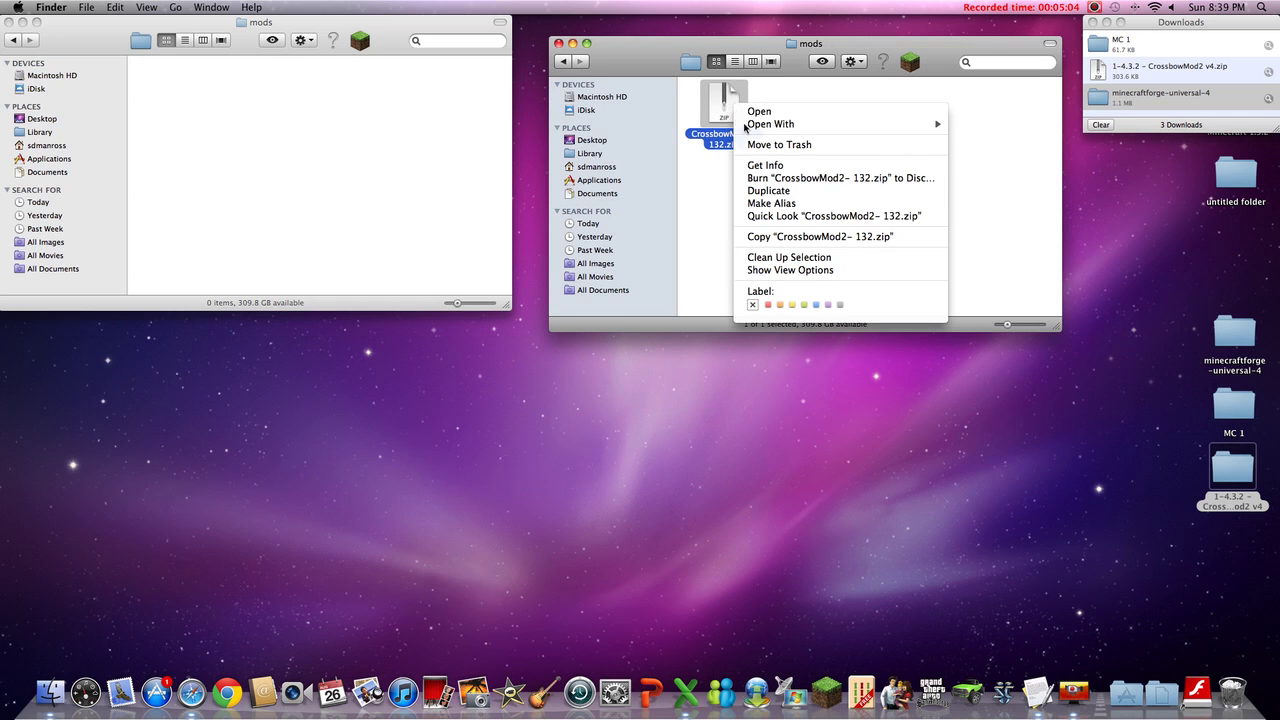
left_click(783, 243)
Paste CrossbowMod2-132.zip into the empty minecraft mods folder and close the source window
right_click(178, 90)
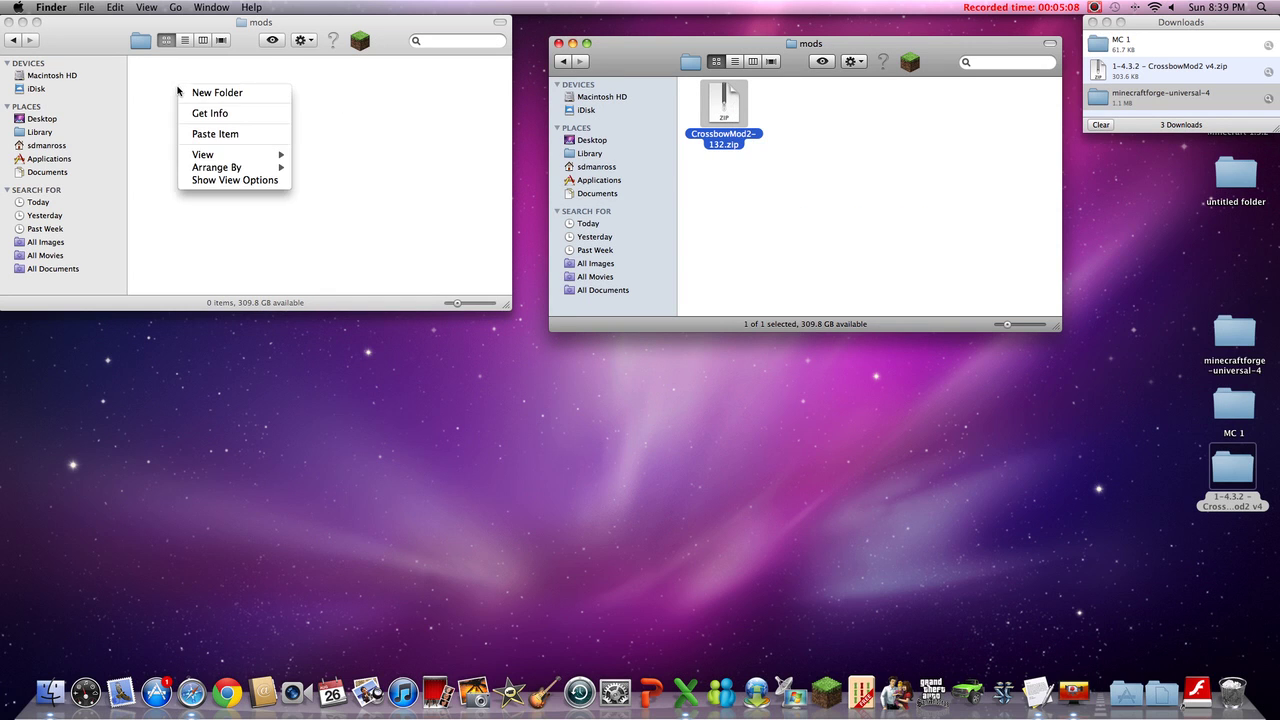
left_click(213, 133)
left_click_drag(245, 173, 367, 276)
mouse_move(284, 169)
left_mouse_down()
mouse_move(420, 278)
mouse_move(523, 285)
mouse_move(538, 327)
mouse_move(566, 316)
left_mouse_up()
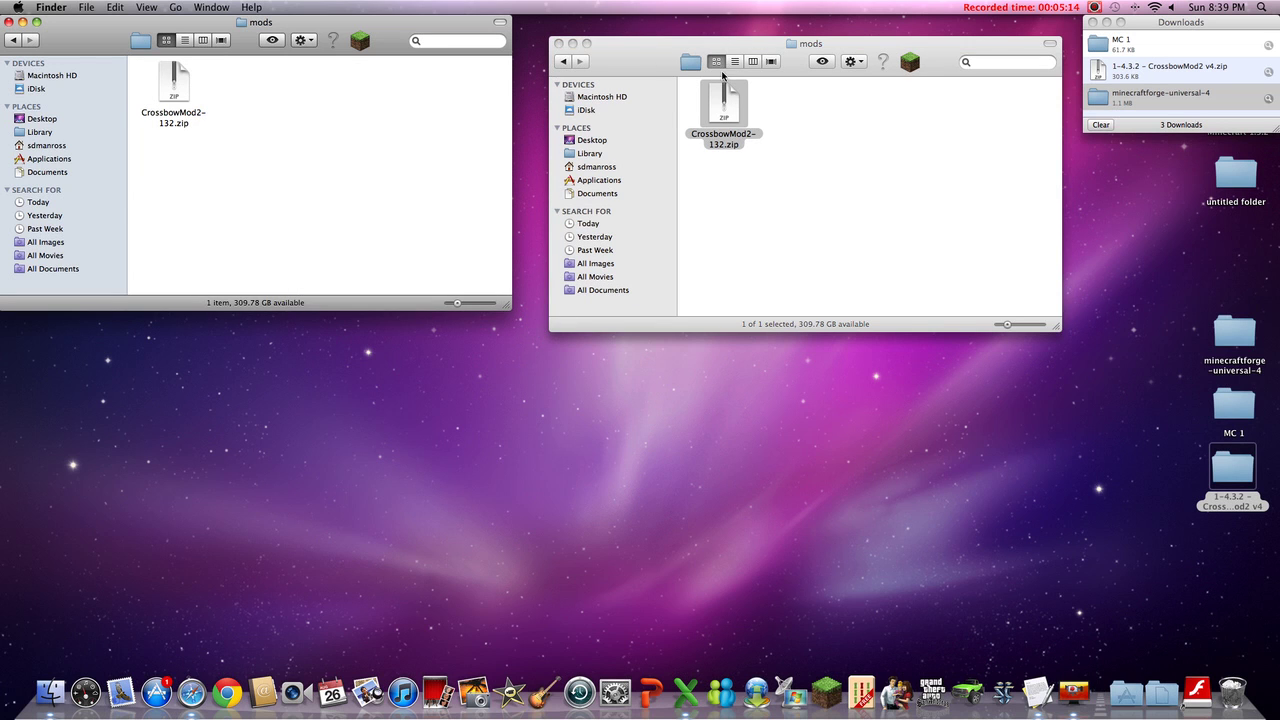
left_click(558, 44)
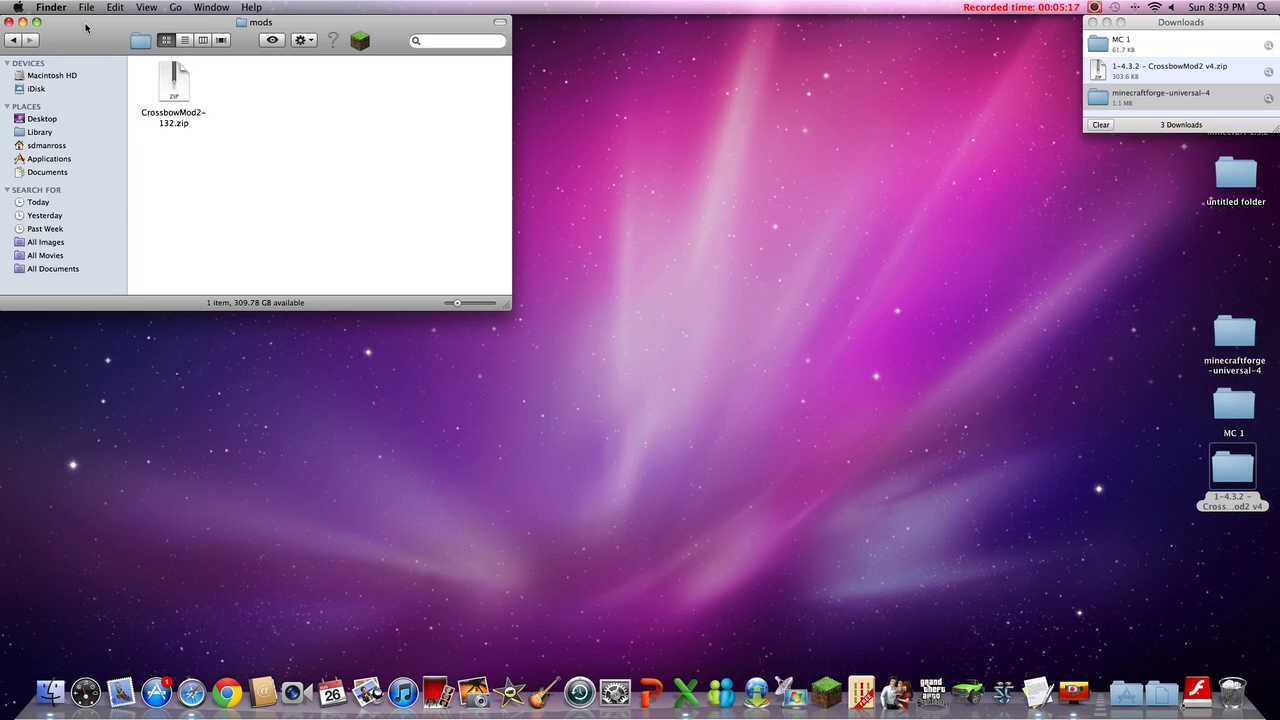
Close the last Finder window, log in to the launcher, and maximize the game window
left_click(9, 21)
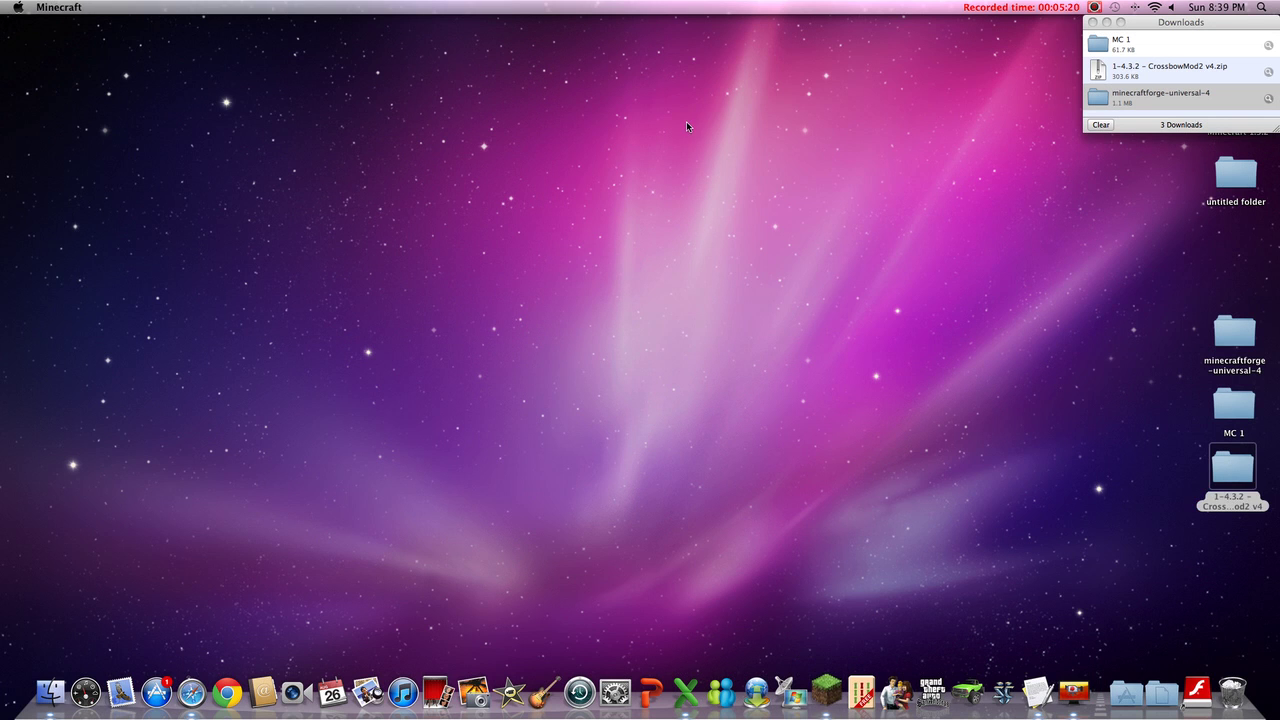
key("Return")
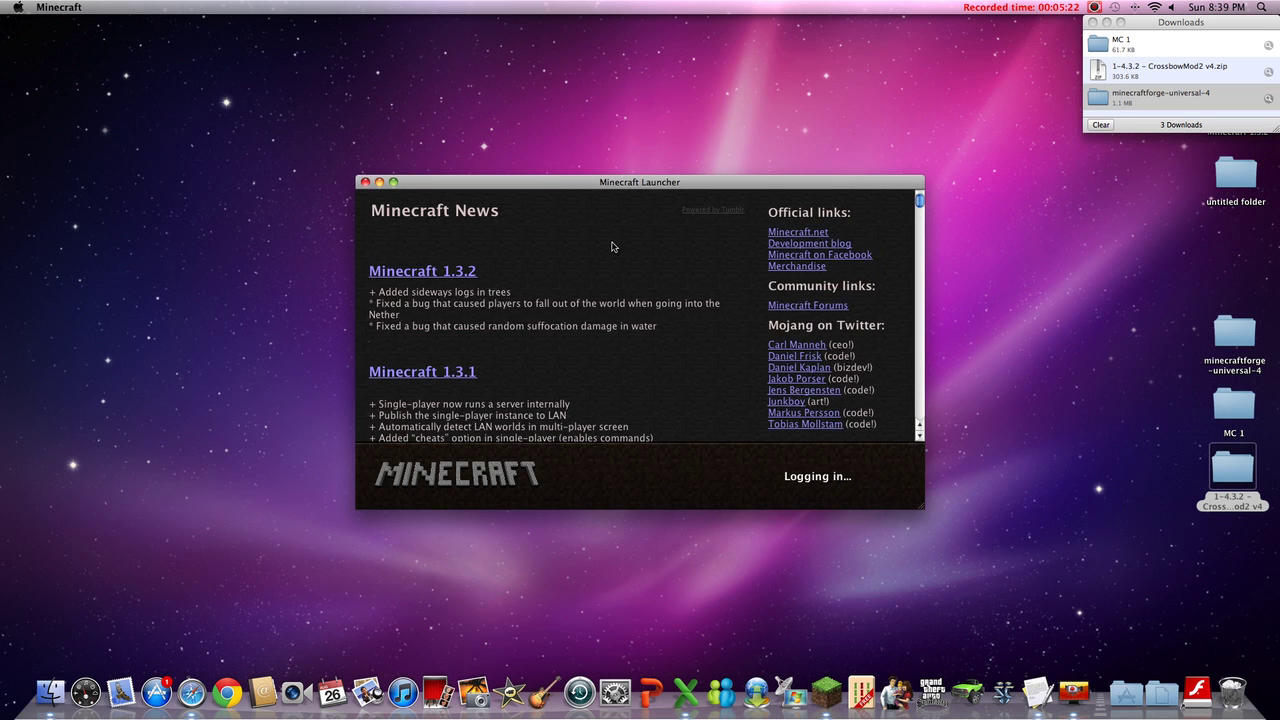
mouse_move(522, 167)
left_mouse_down()
mouse_move(267, 27)
mouse_move(224, 27)
left_mouse_up()
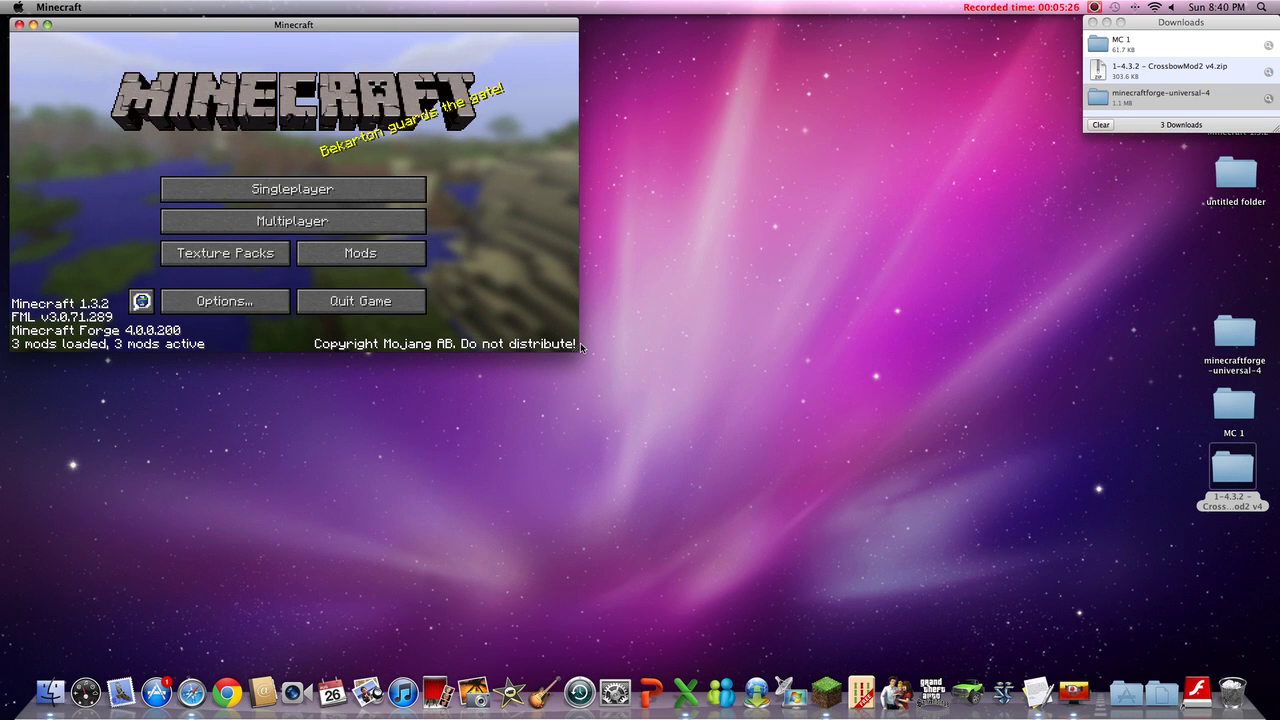
left_click_drag(578, 349, 583, 355)
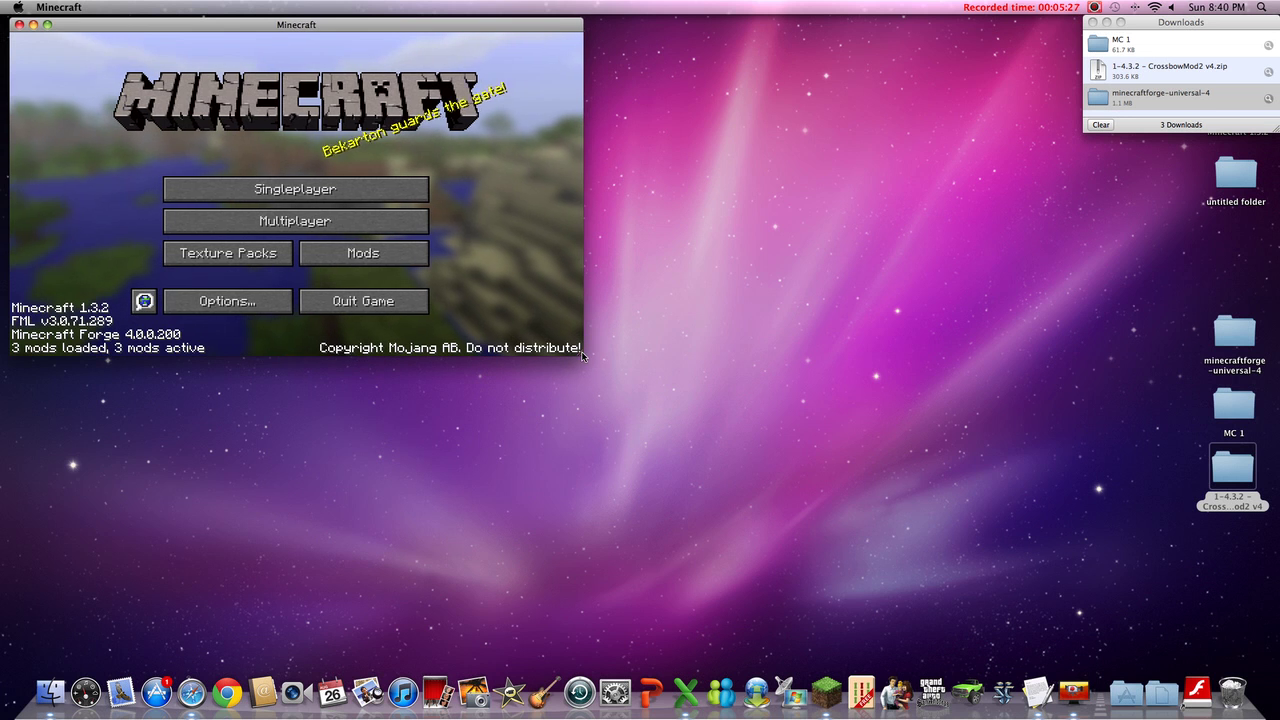
left_click(45, 24)
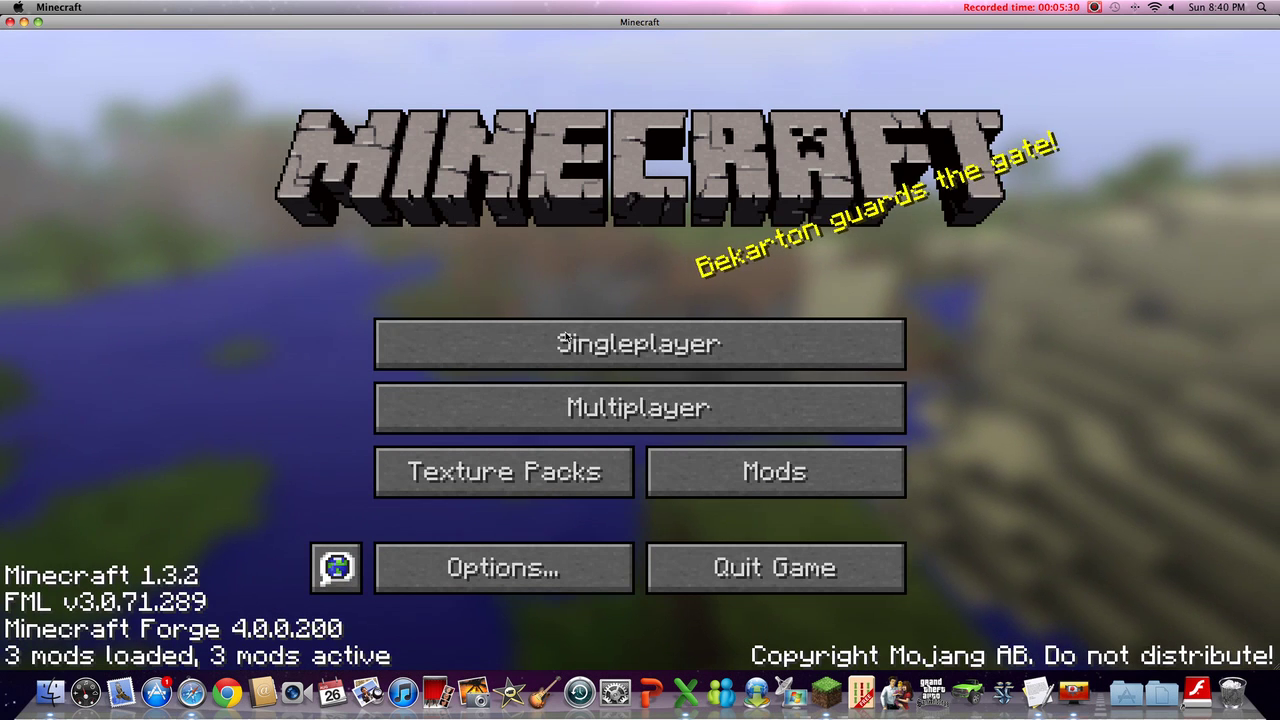
Create a new Singleplayer world and start chopping the nearest tree trunk
left_click(577, 351)
left_click(745, 556)
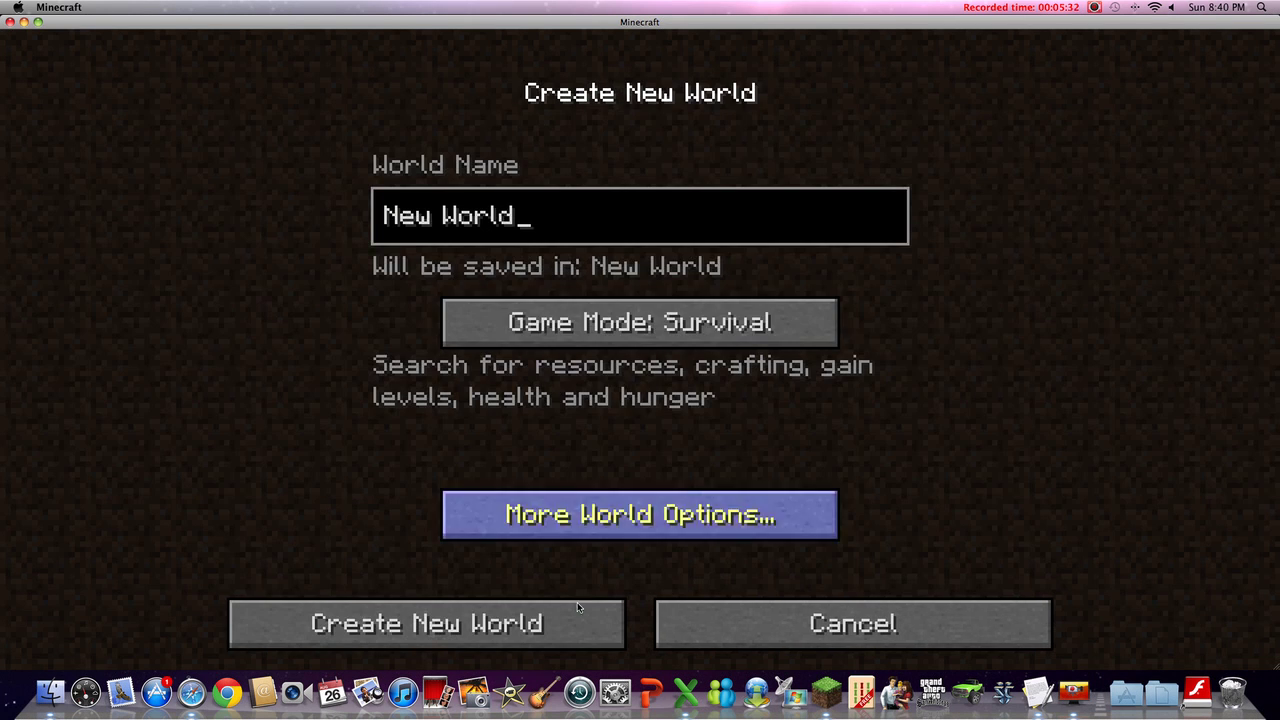
left_click(553, 630)
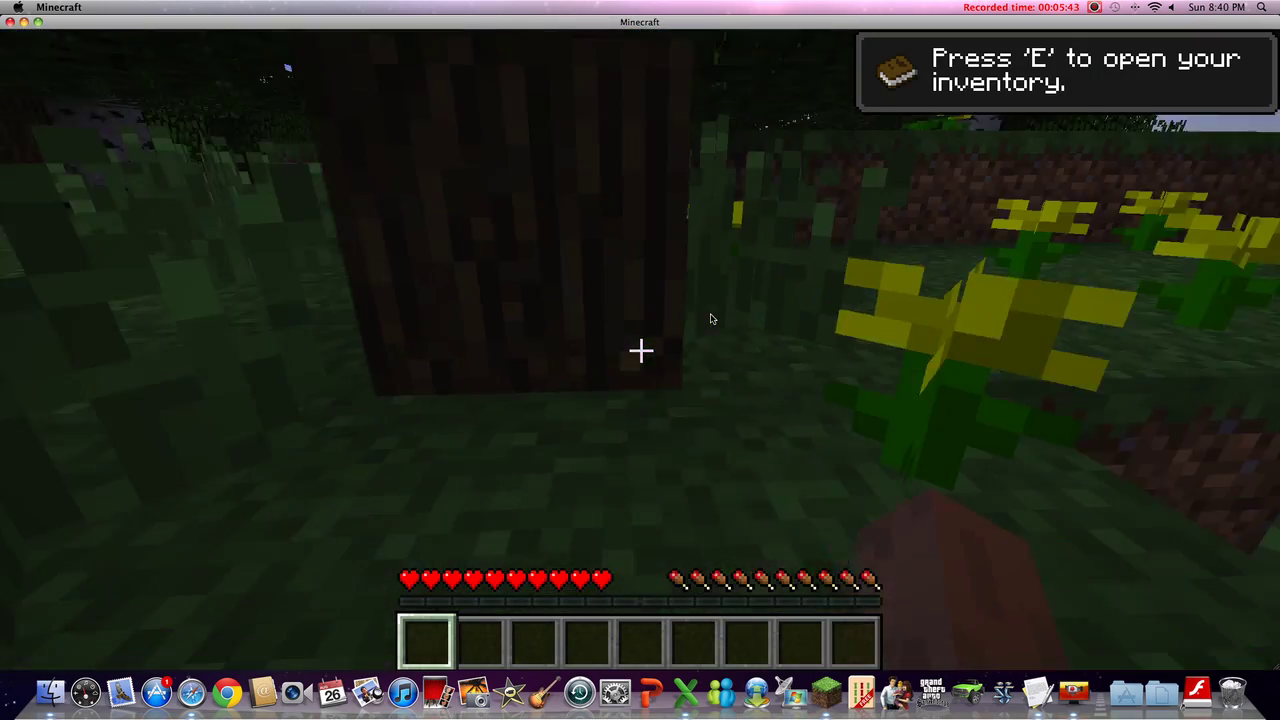
left_click(710, 318)
Chop a log and craft it into four wooden planks in the inventory grid
left_click_drag(710, 318, 710, 318)
key("e")
left_click(500, 524)
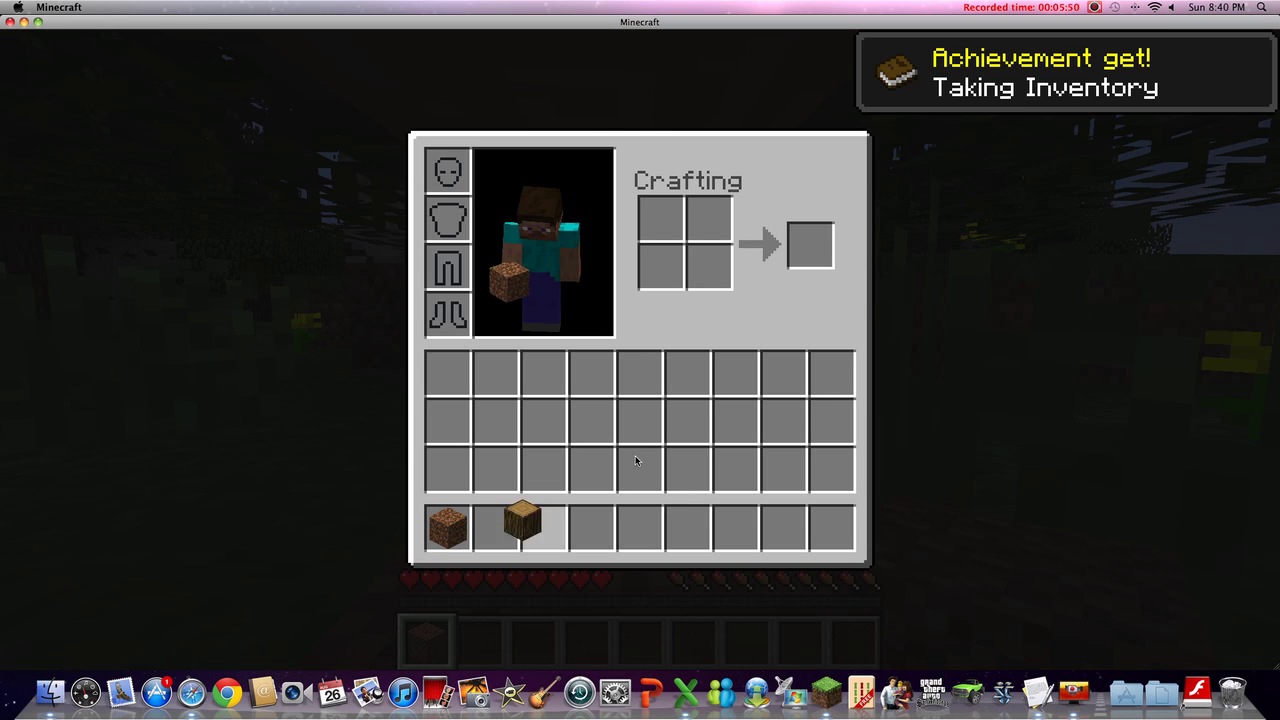
left_click(710, 266)
left_click(812, 246)
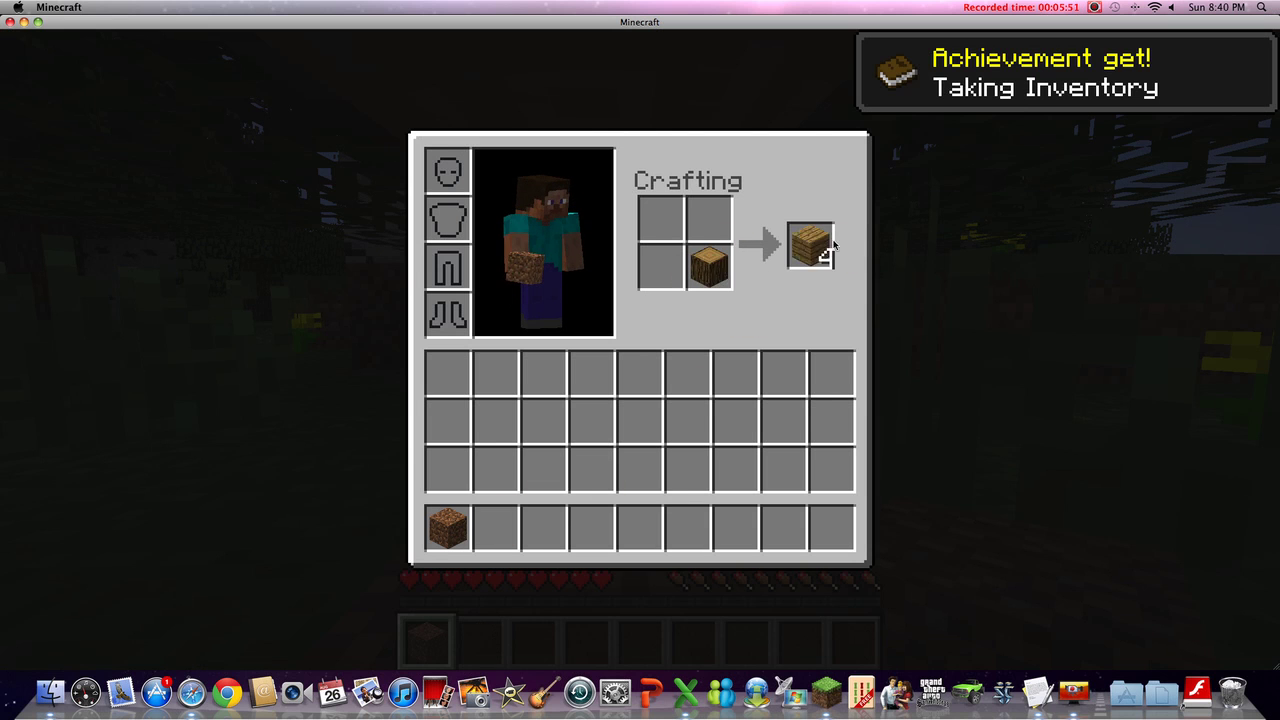
Craft two planks into four sticks and place the sticks in the crafting grid
right_click(709, 266)
right_click(709, 218)
left_click(675, 368)
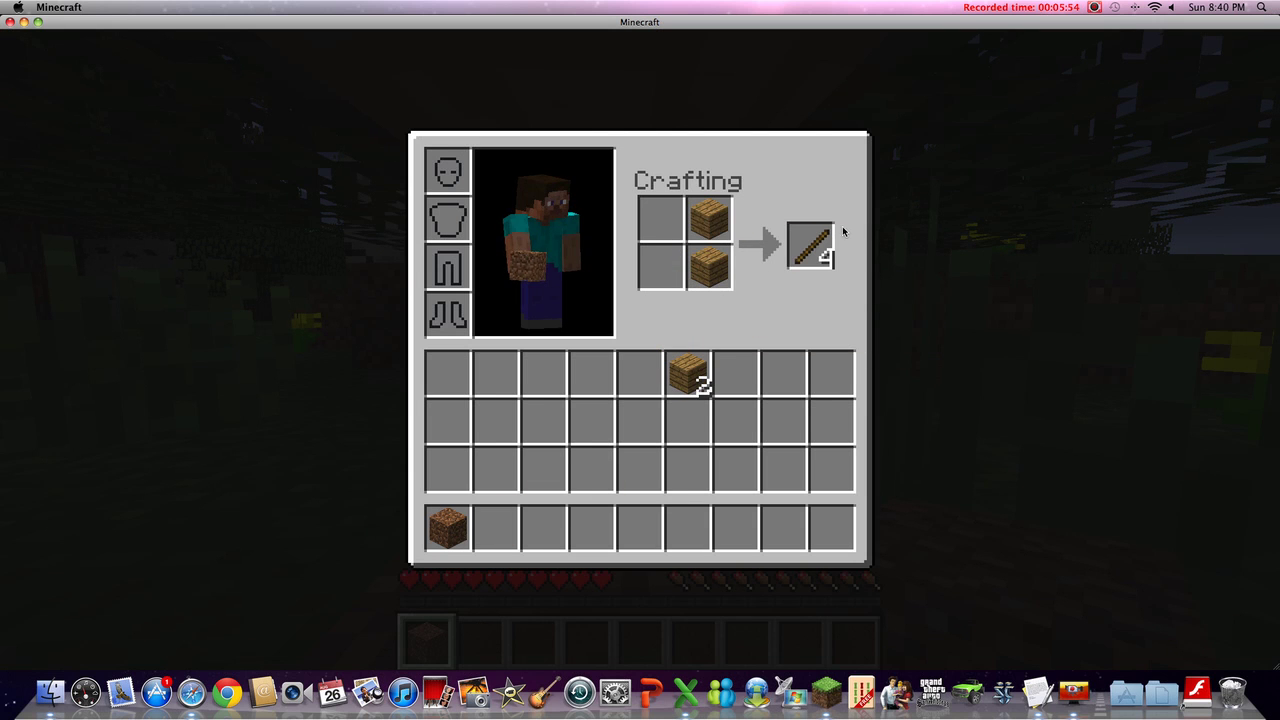
left_click(812, 246)
left_click(706, 280)
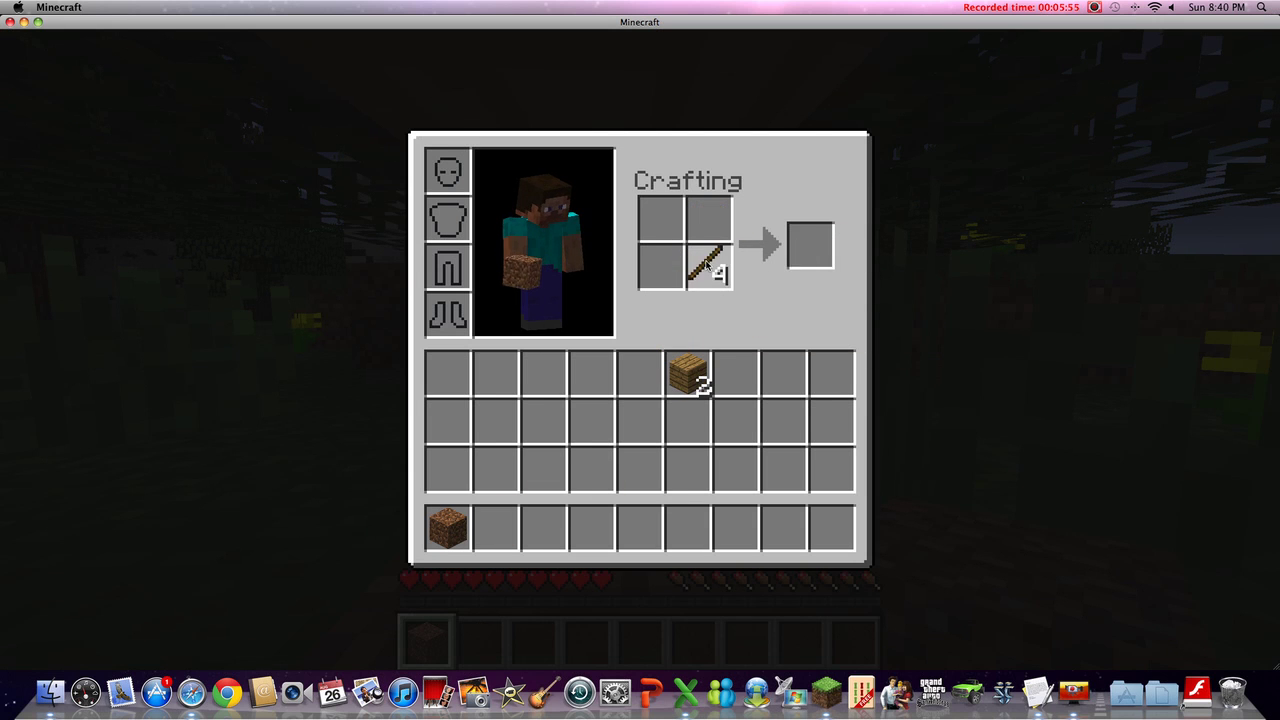
Put planks above the sticks to craft 16 Wood Bolts into the hotbar
left_click(688, 372)
left_click(716, 235)
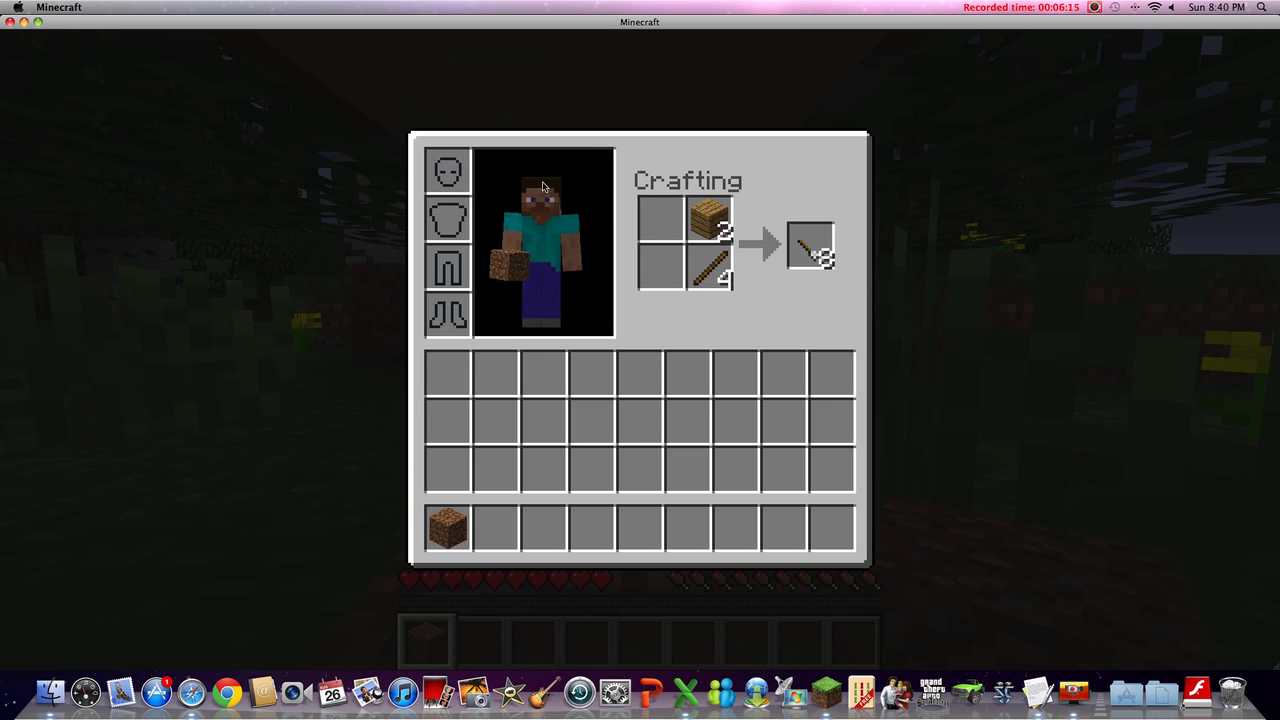
left_click(802, 238)
left_click(802, 238)
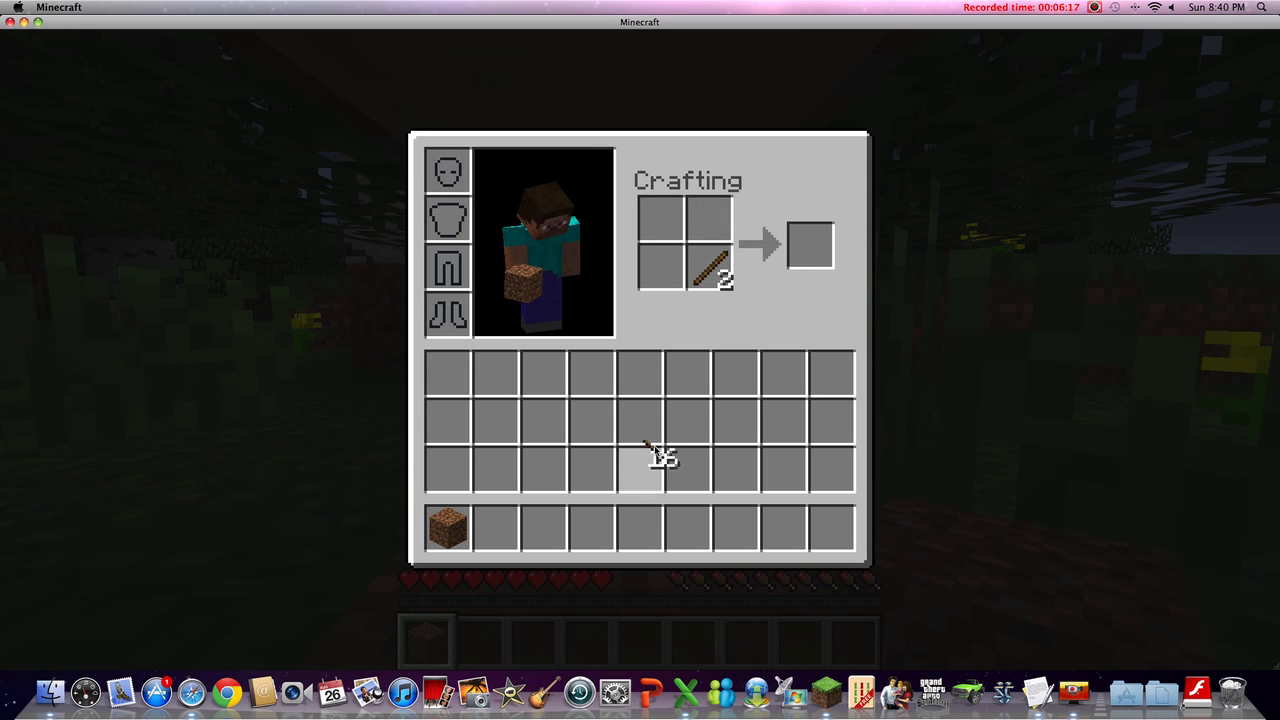
left_click(640, 516)
key("e")
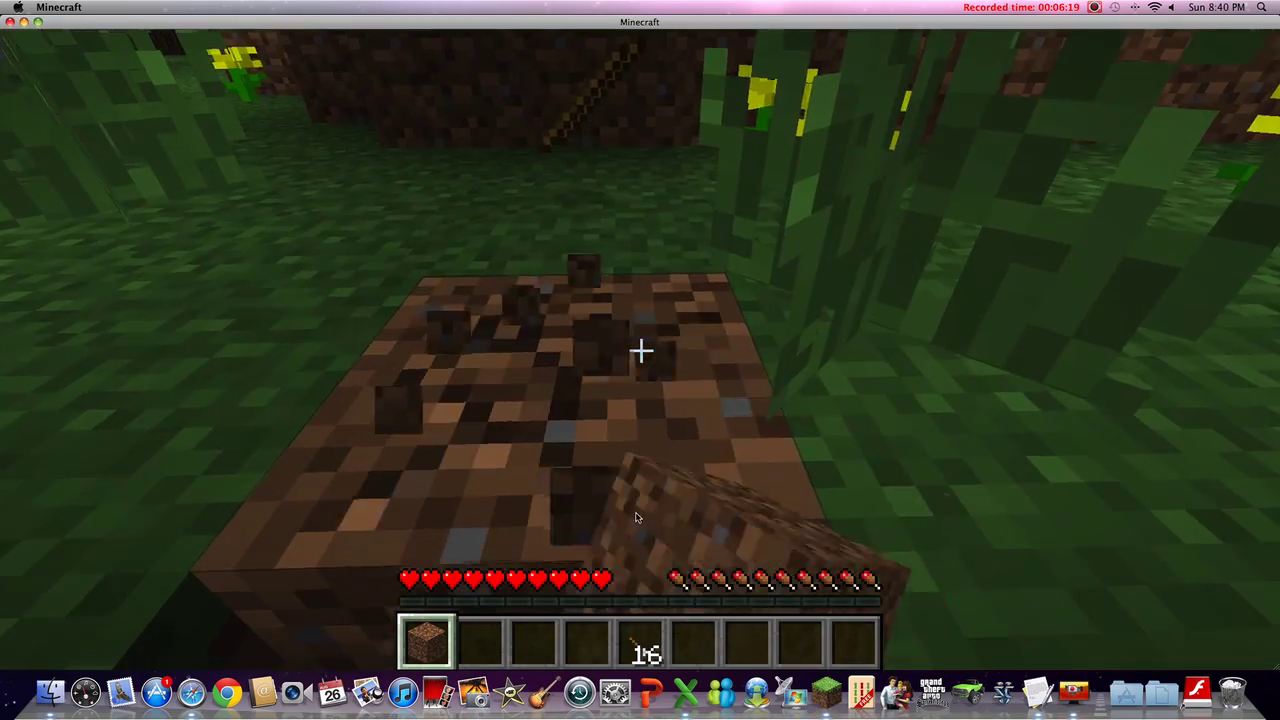
Break the dirt block, hold the sticks, and walk across the grass terrace toward the birches
left_click(636, 516)
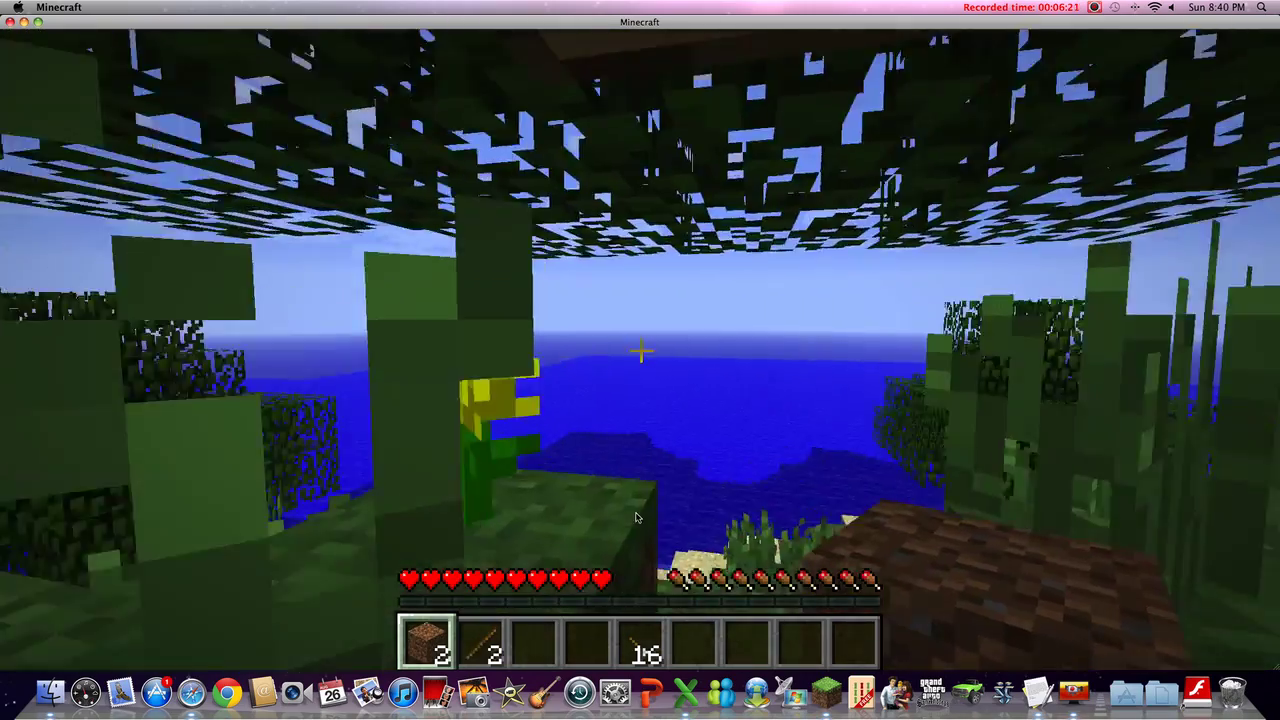
key("2")
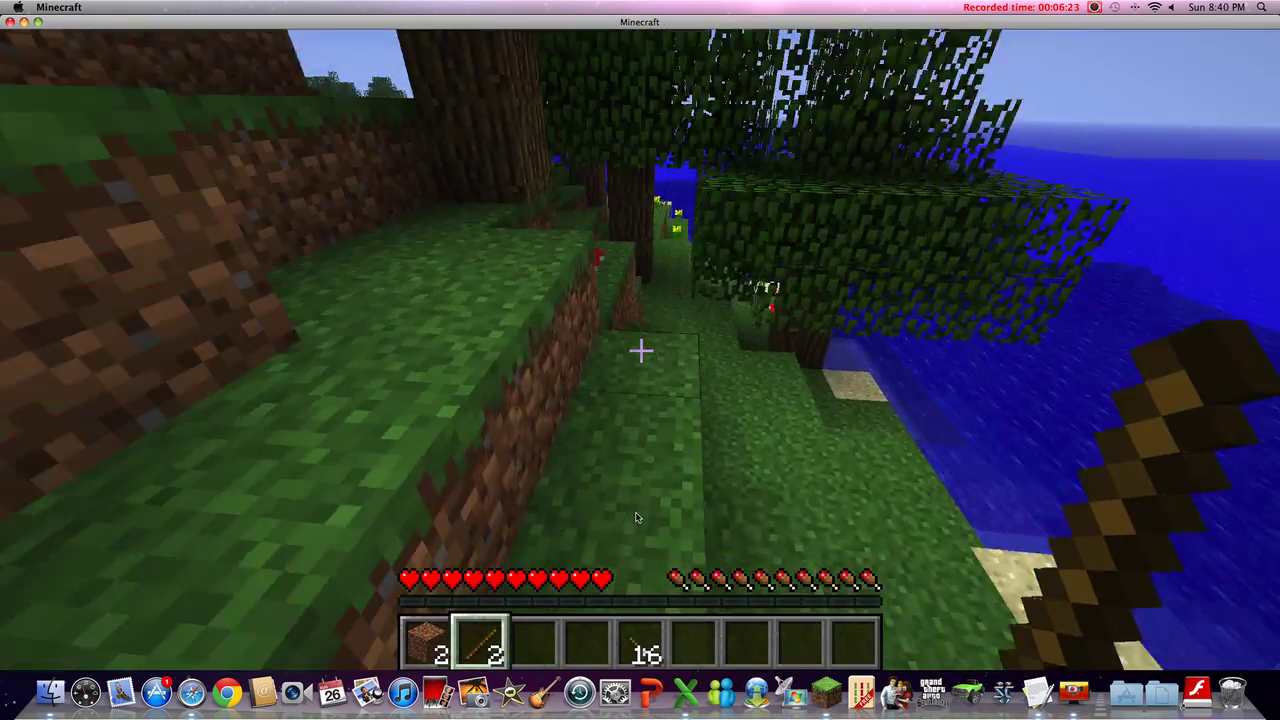
key("w")
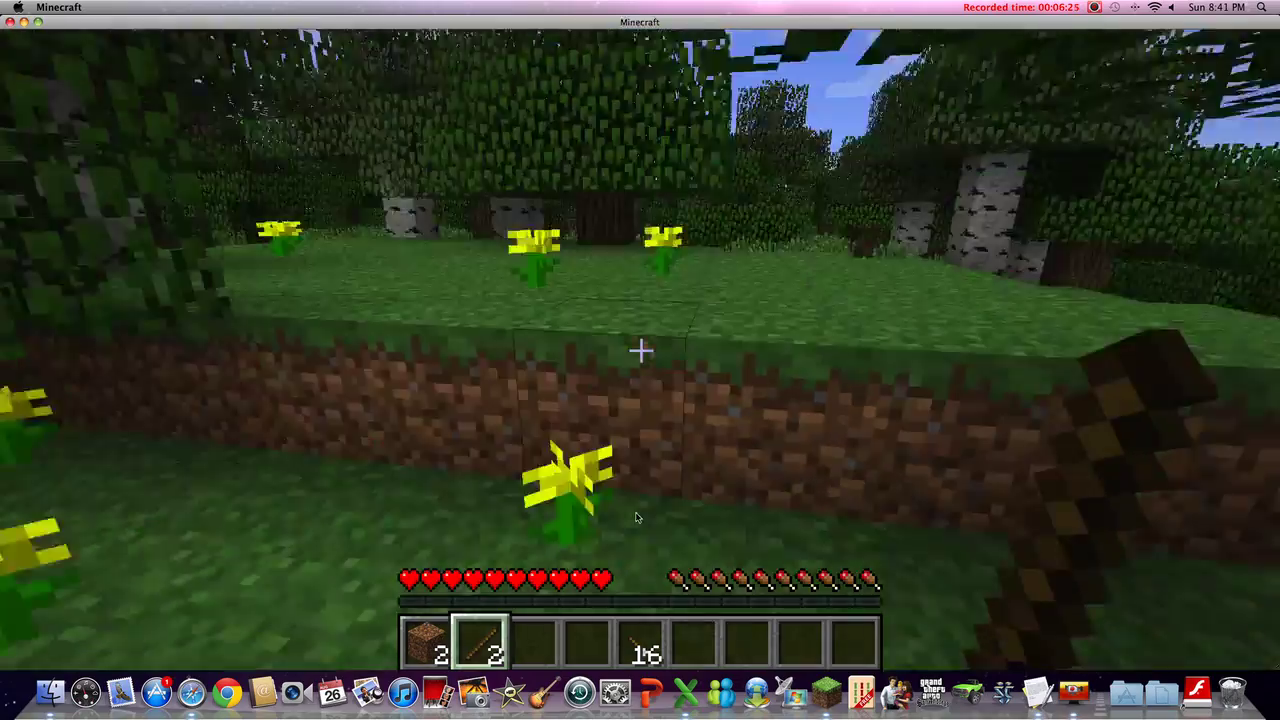
key("w")
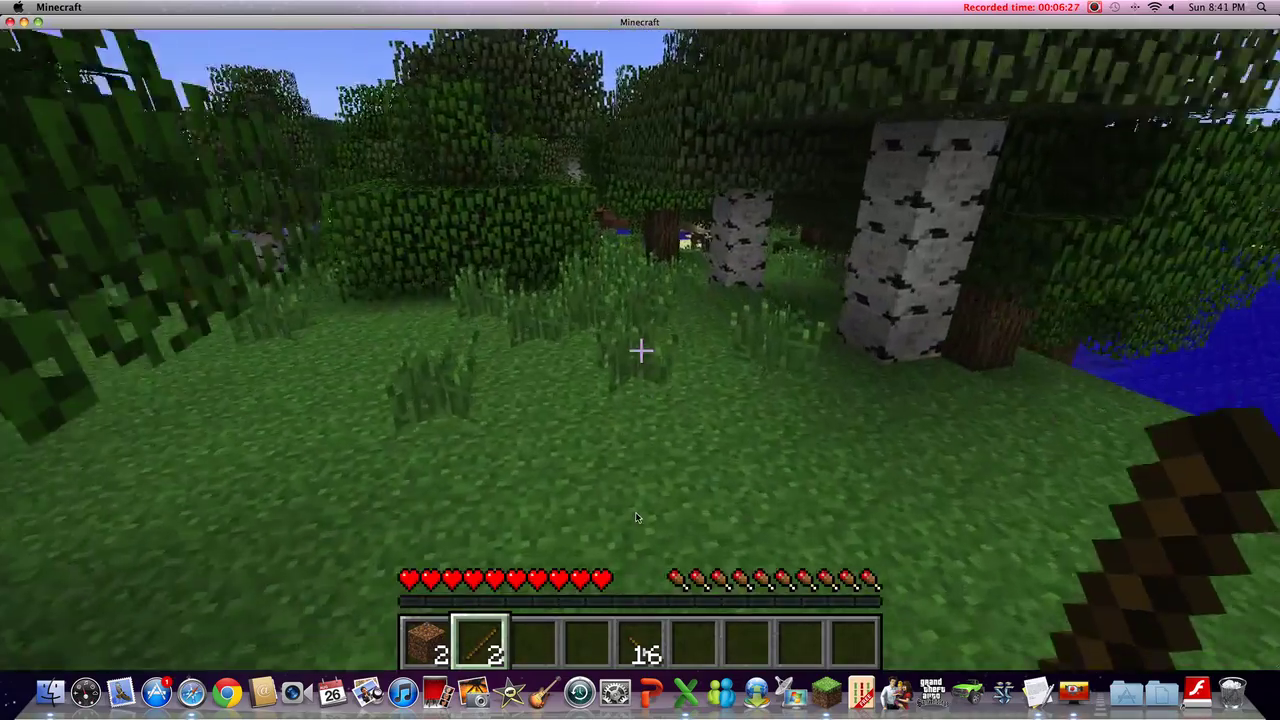
key("w")
Clear the tall grass and cross the treetops to a view over the sandy shore
left_click(635, 517)
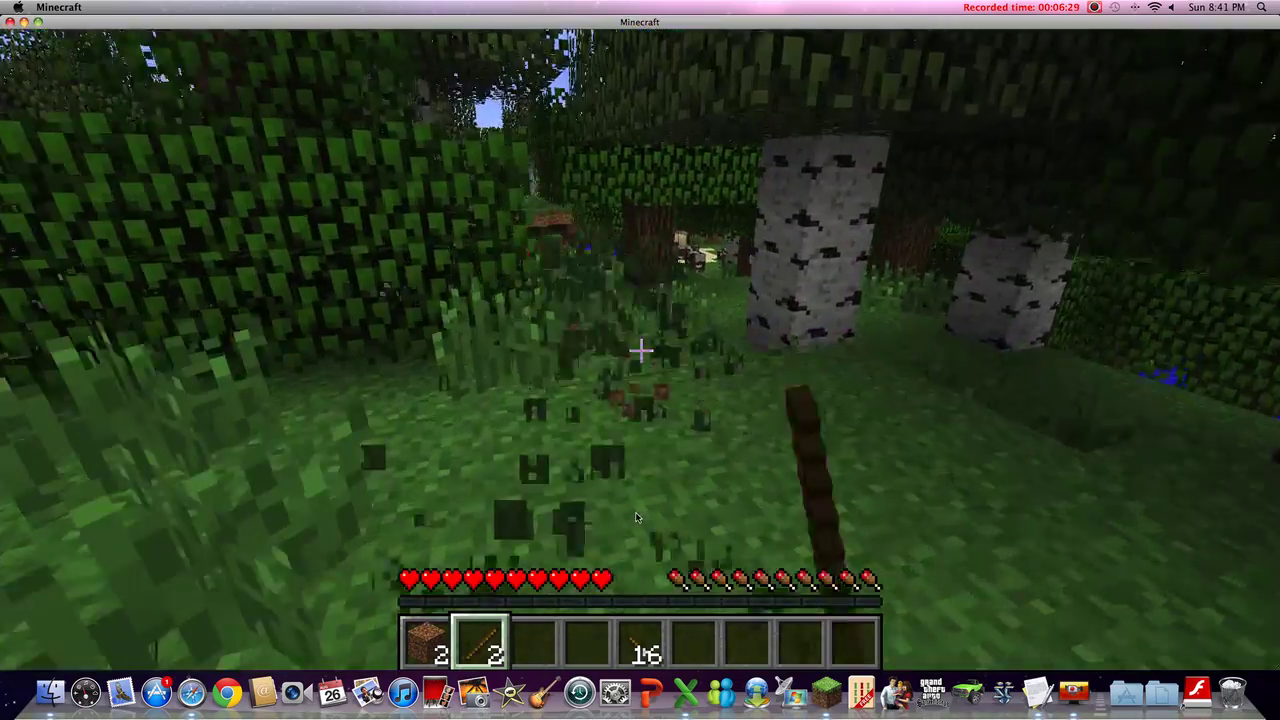
key("w")
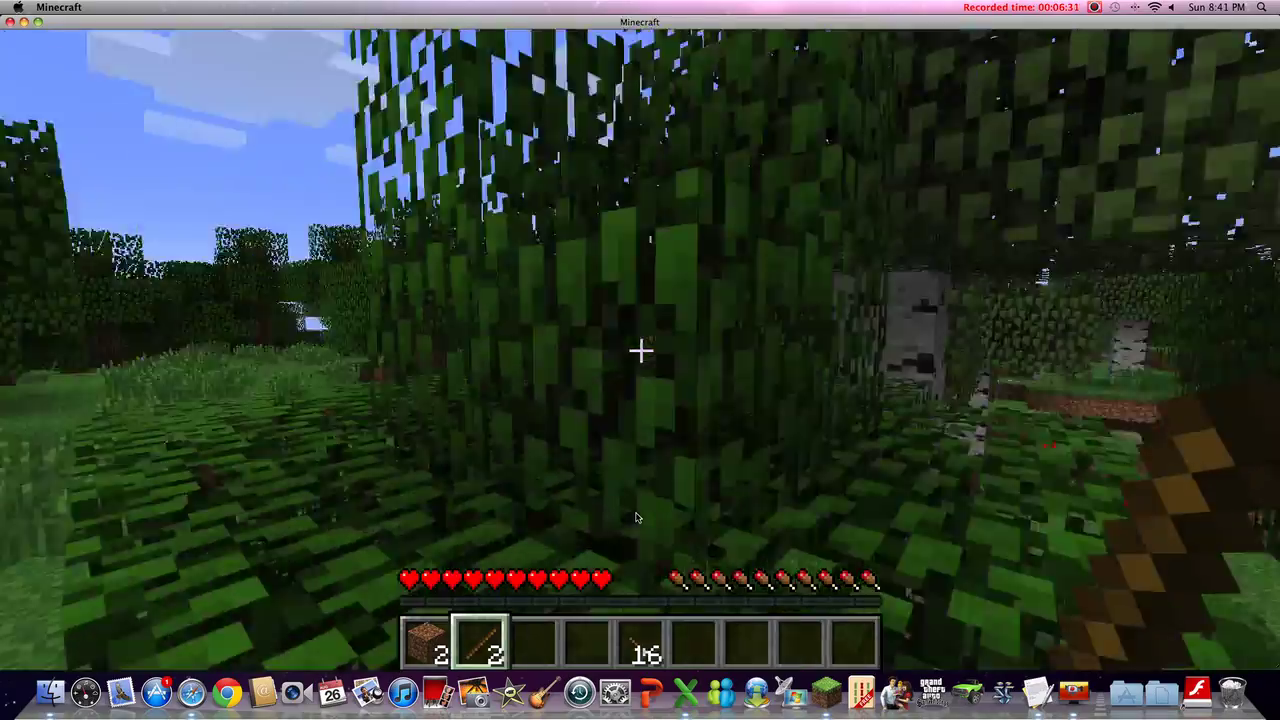
key("w")
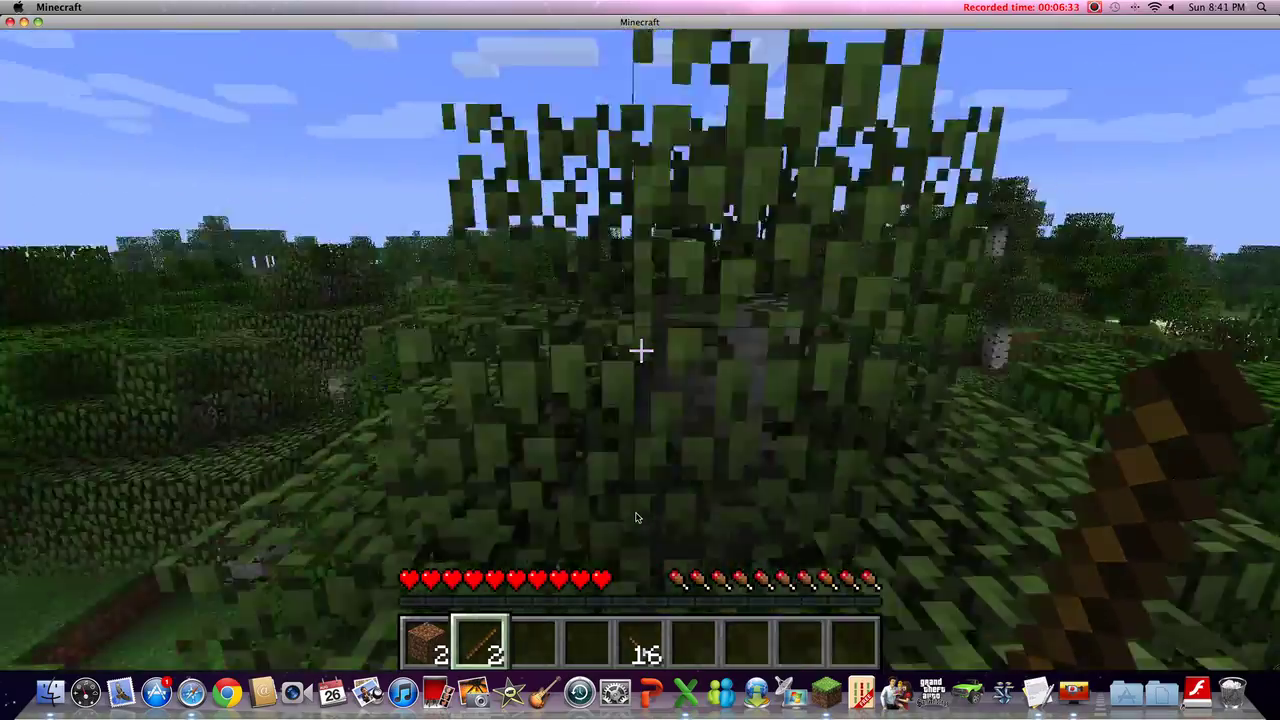
key("w")
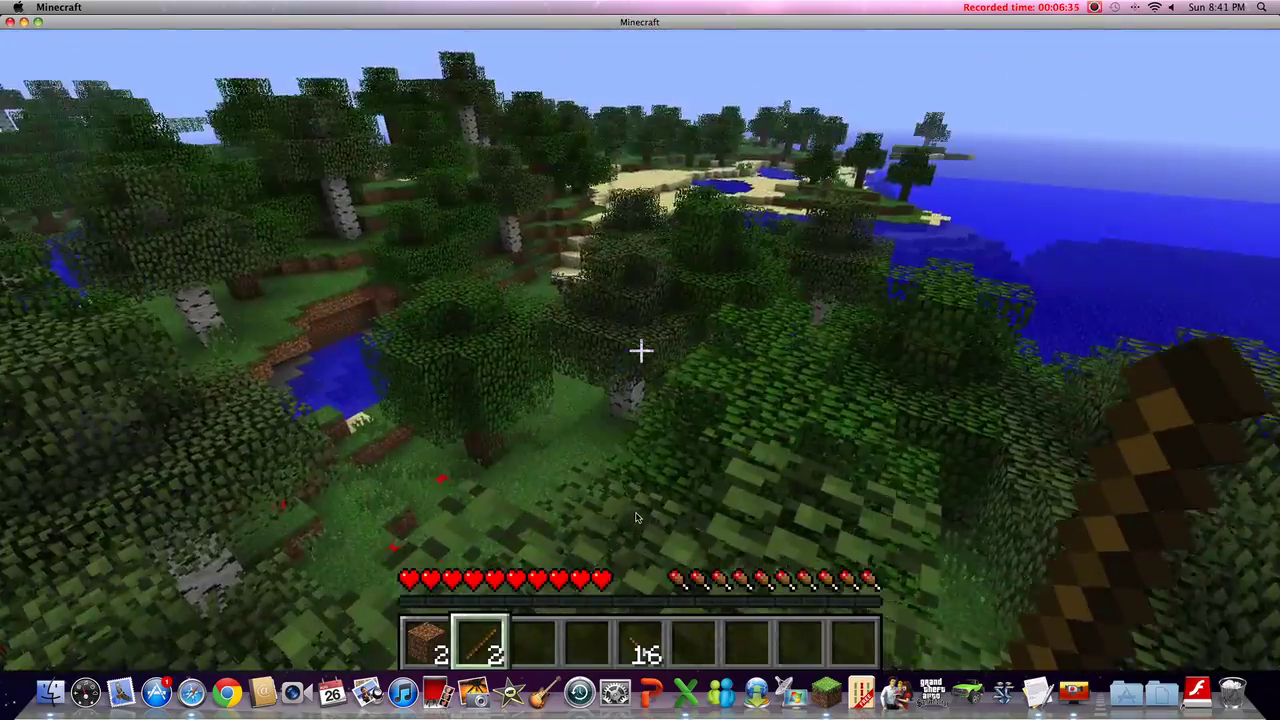
key("w")
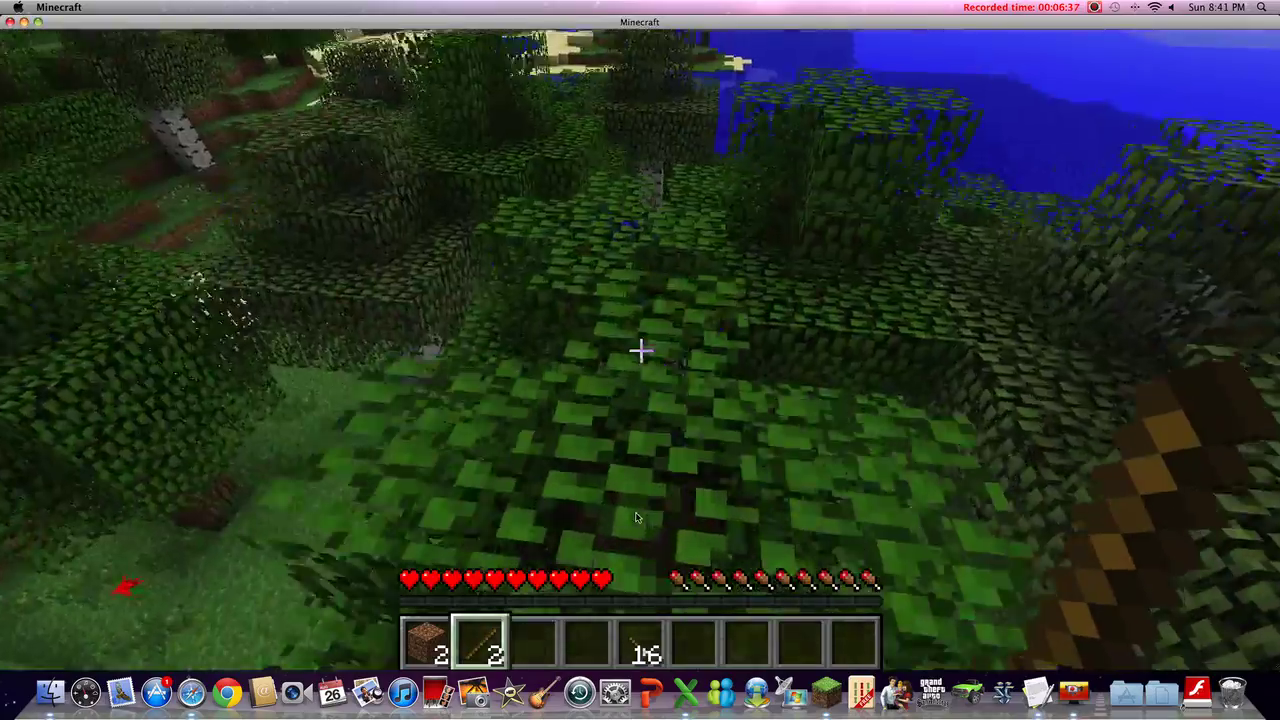
key("w")
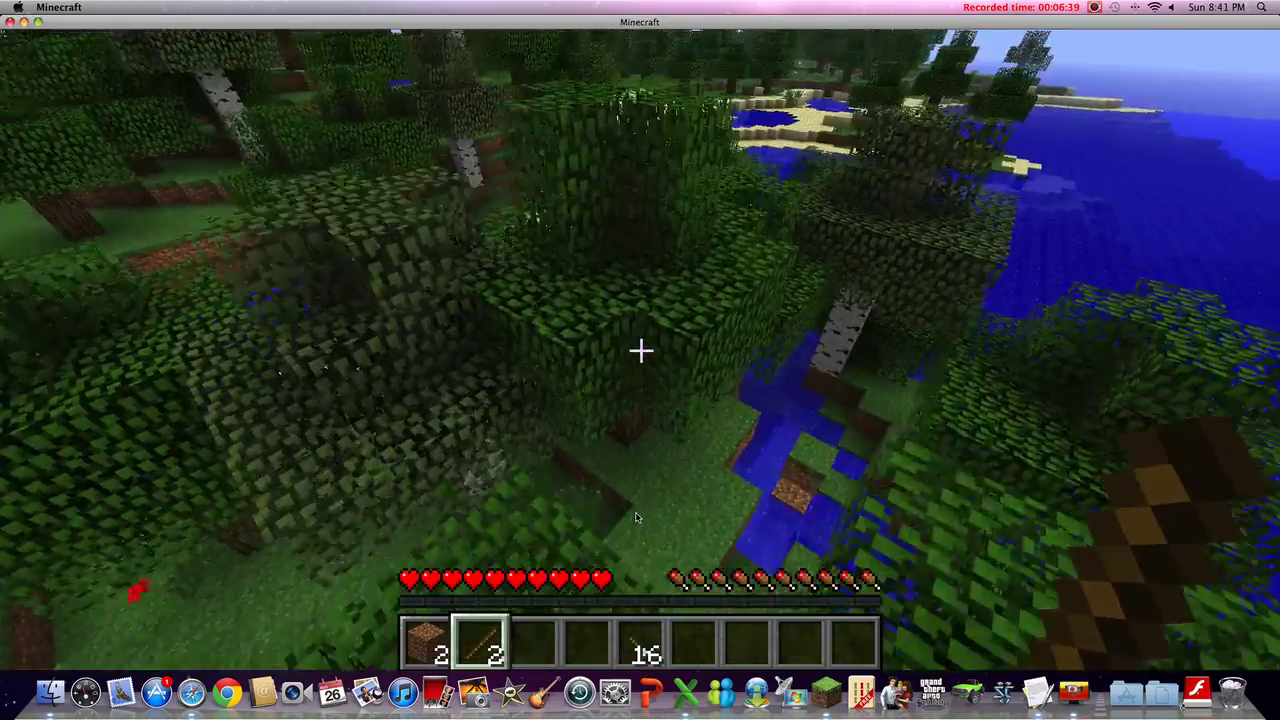
key("s")
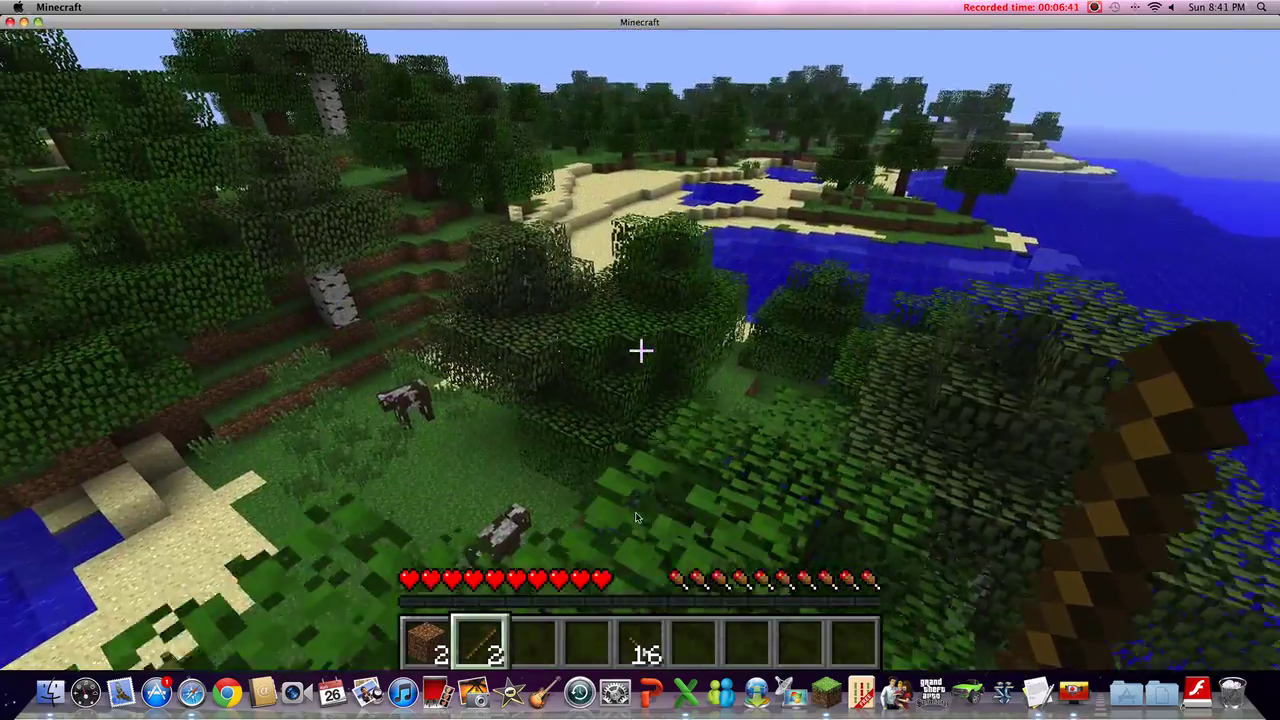